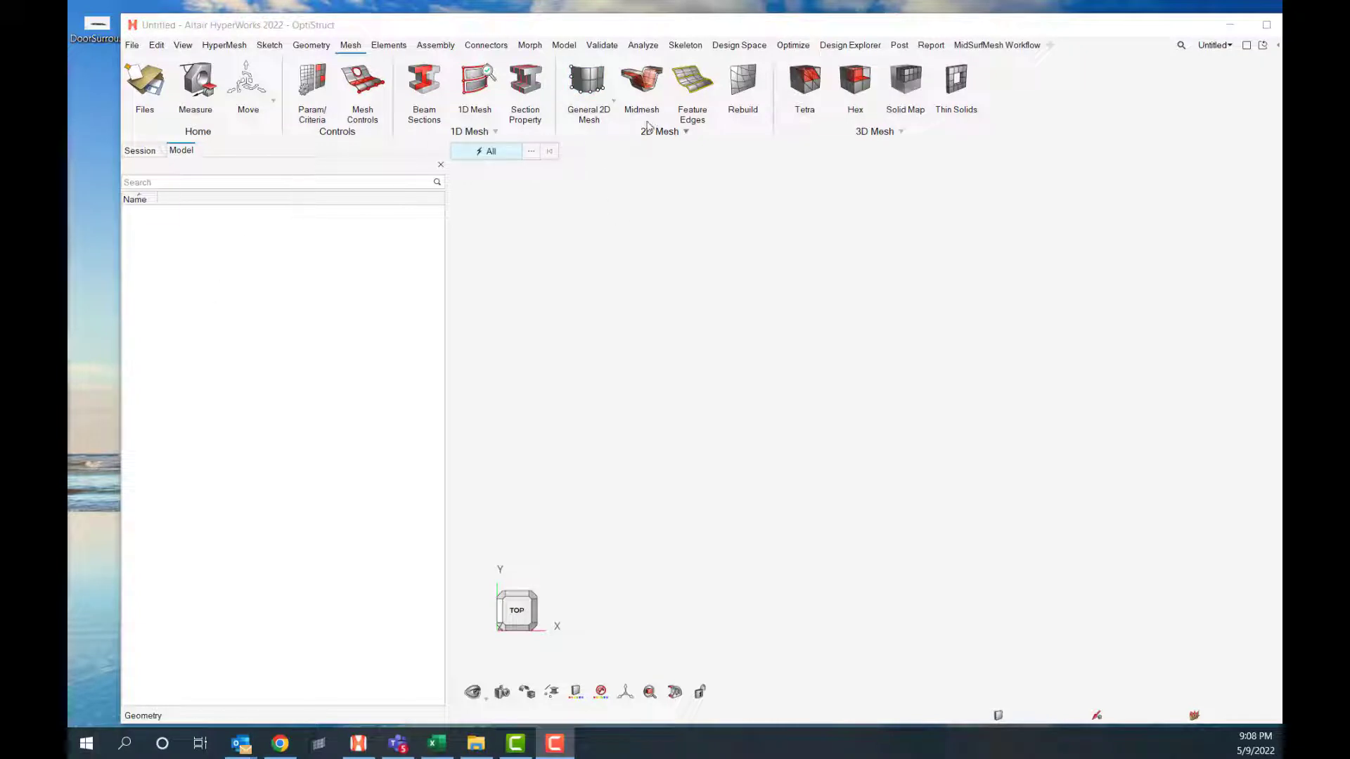
# Load DoorSurroundGeomDay2.hm by dragging it from the desktop into the viewport
pyautogui.moveTo(97, 24); pyautogui.dragTo(795, 433)
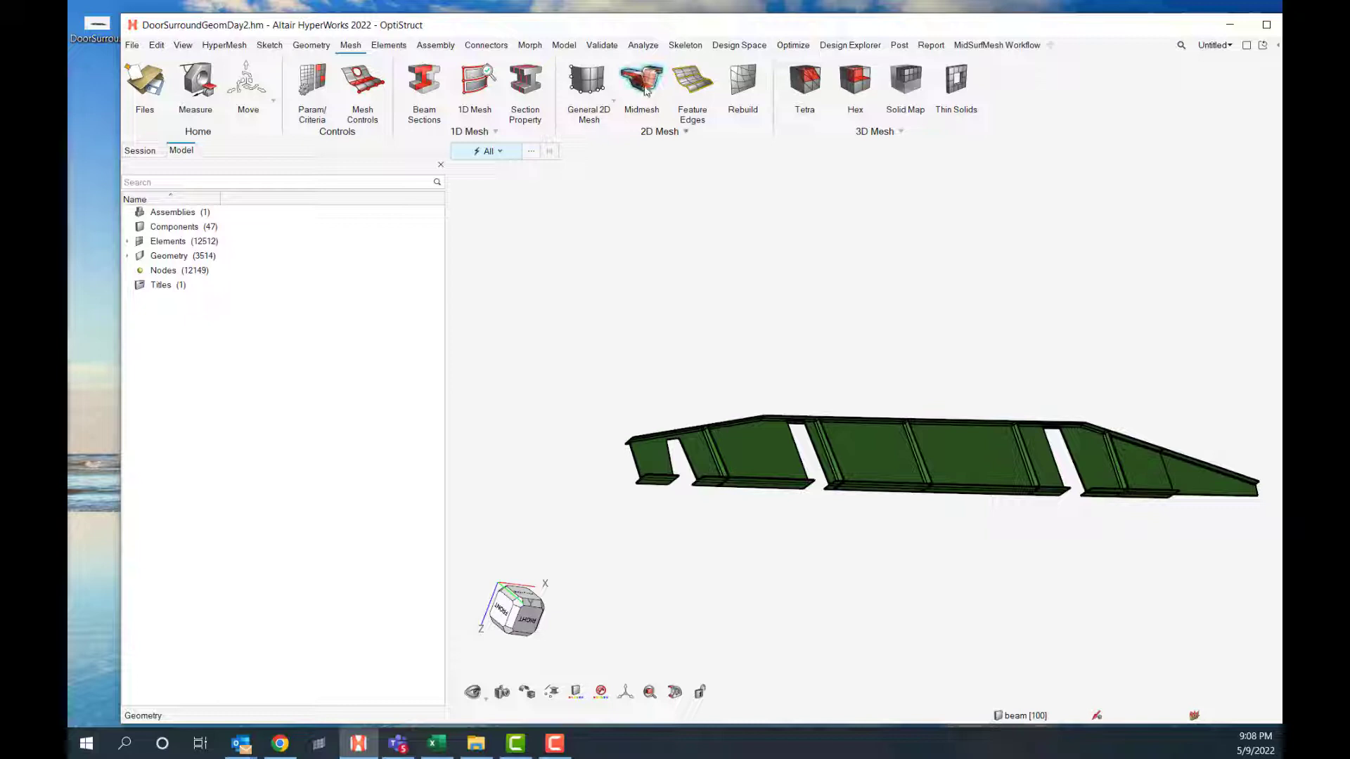
# Maximize the HyperWorks window and tilt the beam into a diagonal view
pyautogui.doubleClick(617, 25)
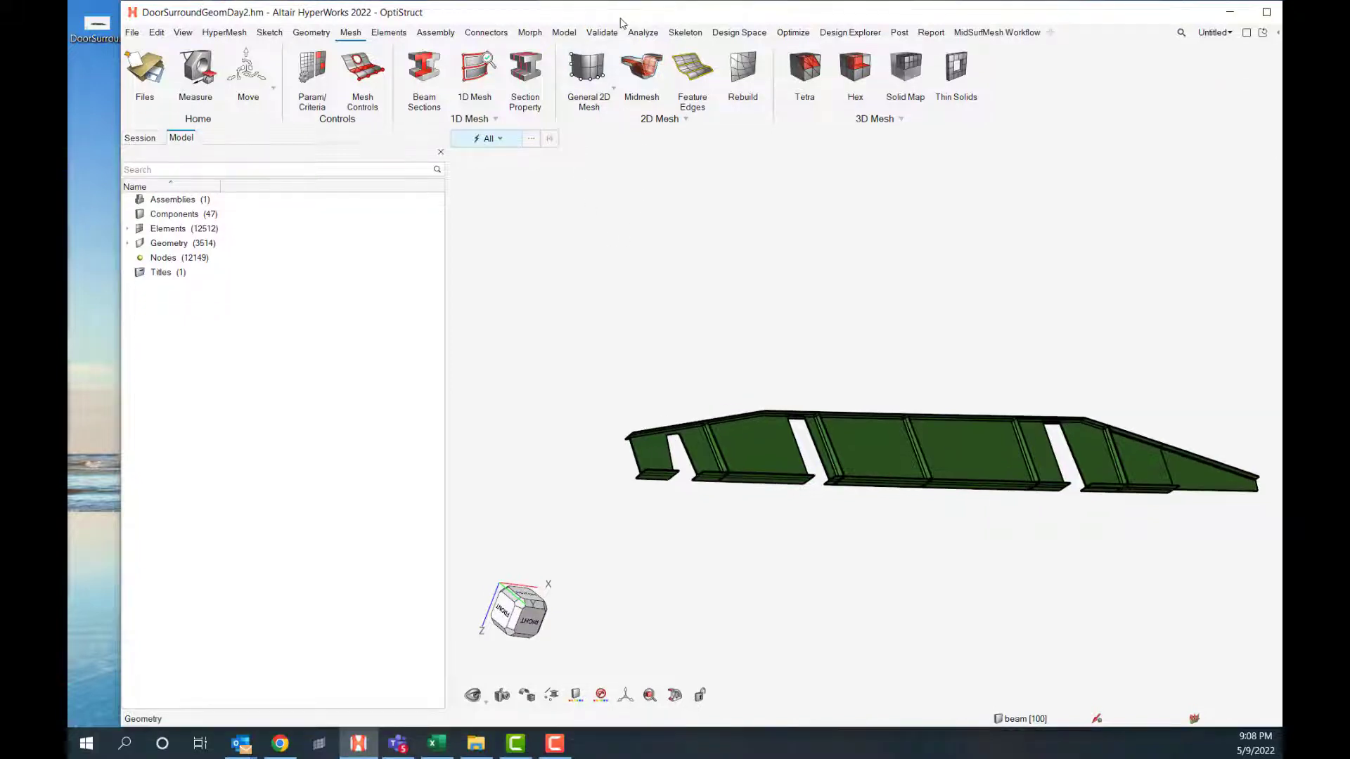
pyautogui.moveTo(621, 24); pyautogui.dragTo(530, 5)
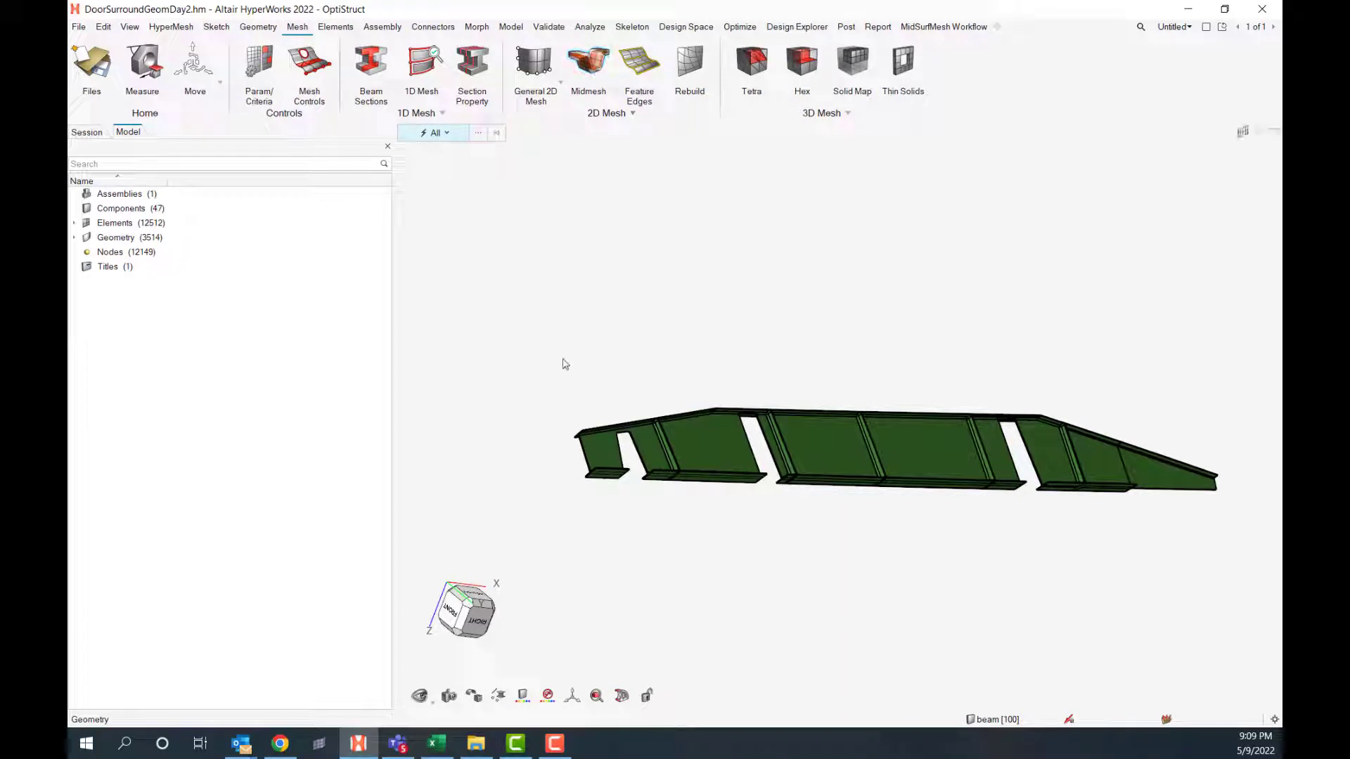
pyautogui.keyDown('ctrl'); pyautogui.moveTo(566, 363); pyautogui.dragTo(656, 180); pyautogui.keyUp('ctrl')
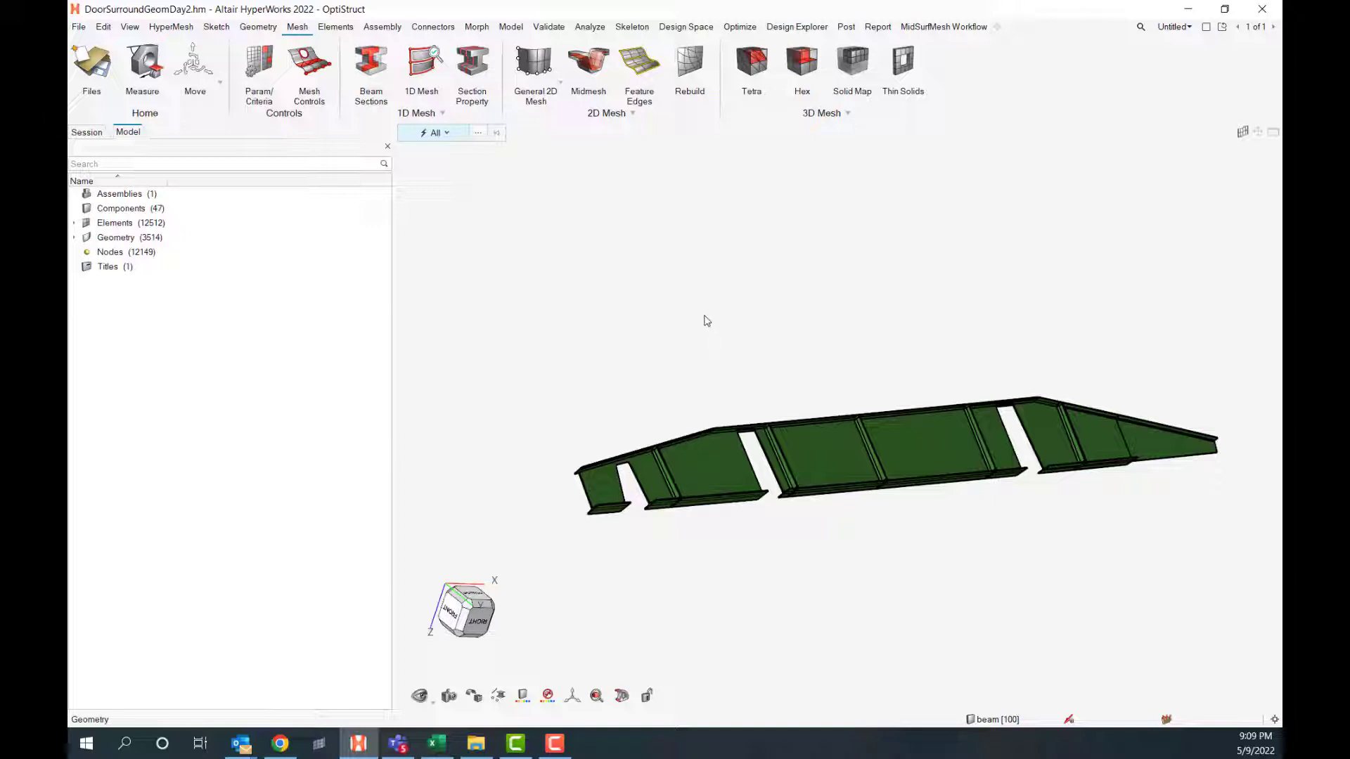
pyautogui.keyDown('ctrl'); pyautogui.moveTo(752, 347); pyautogui.dragTo(806, 352); pyautogui.keyUp('ctrl')
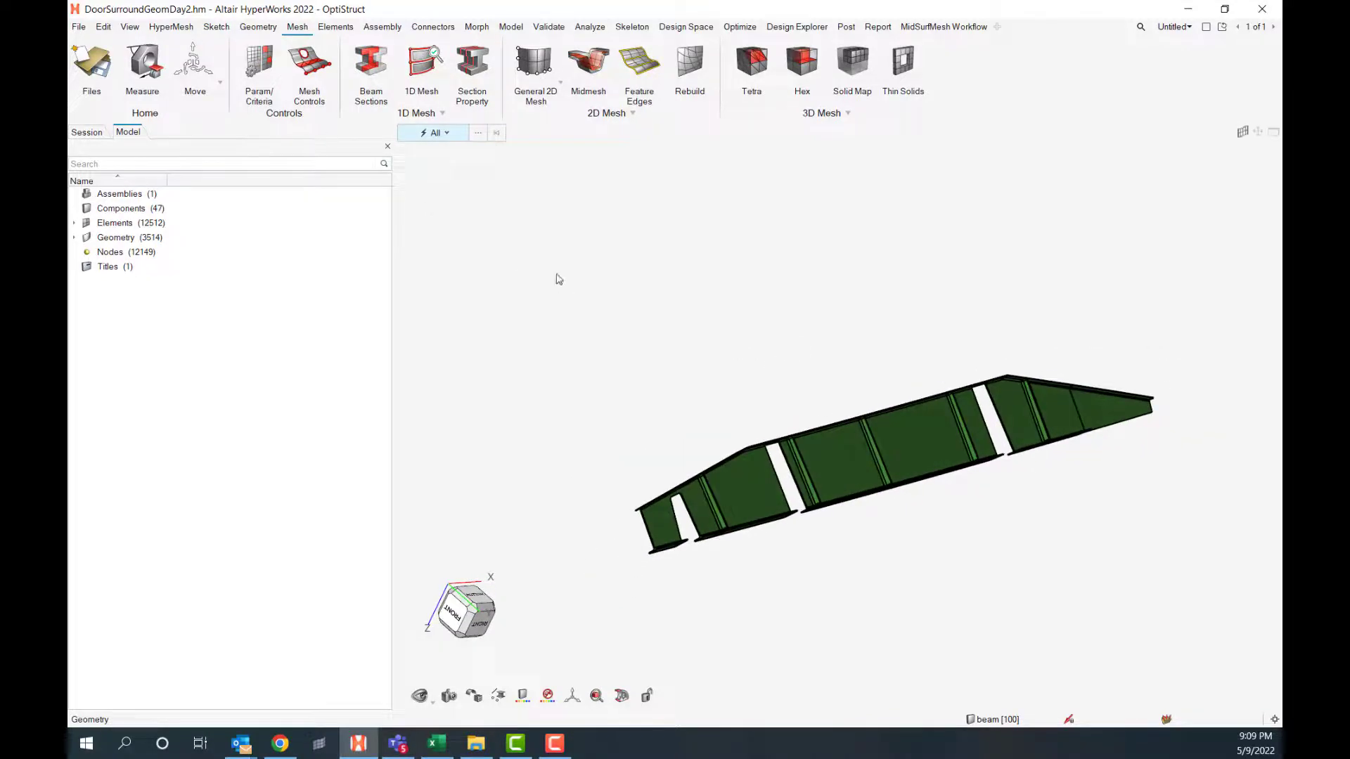
# Show the whole door-surround model, fit it to the view and rotate to a bottom view
pyautogui.press('a')
pyautogui.scroll(3, 566, 205)
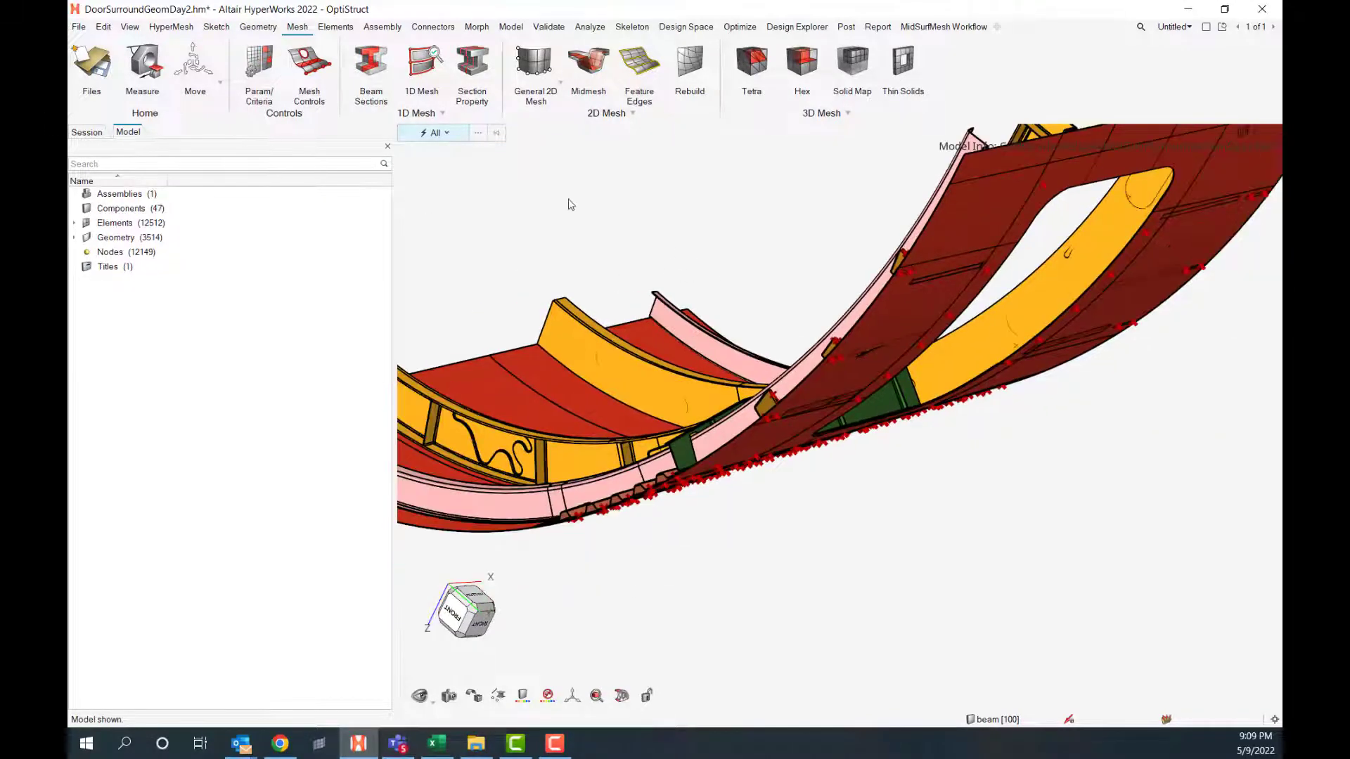
pyautogui.rightClick(568, 205)
pyautogui.click(637, 294)
pyautogui.keyDown('ctrl'); pyautogui.moveTo(795, 259); pyautogui.dragTo(802, 400); pyautogui.keyUp('ctrl')
pyautogui.scroll(5, 801, 407)
pyautogui.scroll(3, 795, 352)
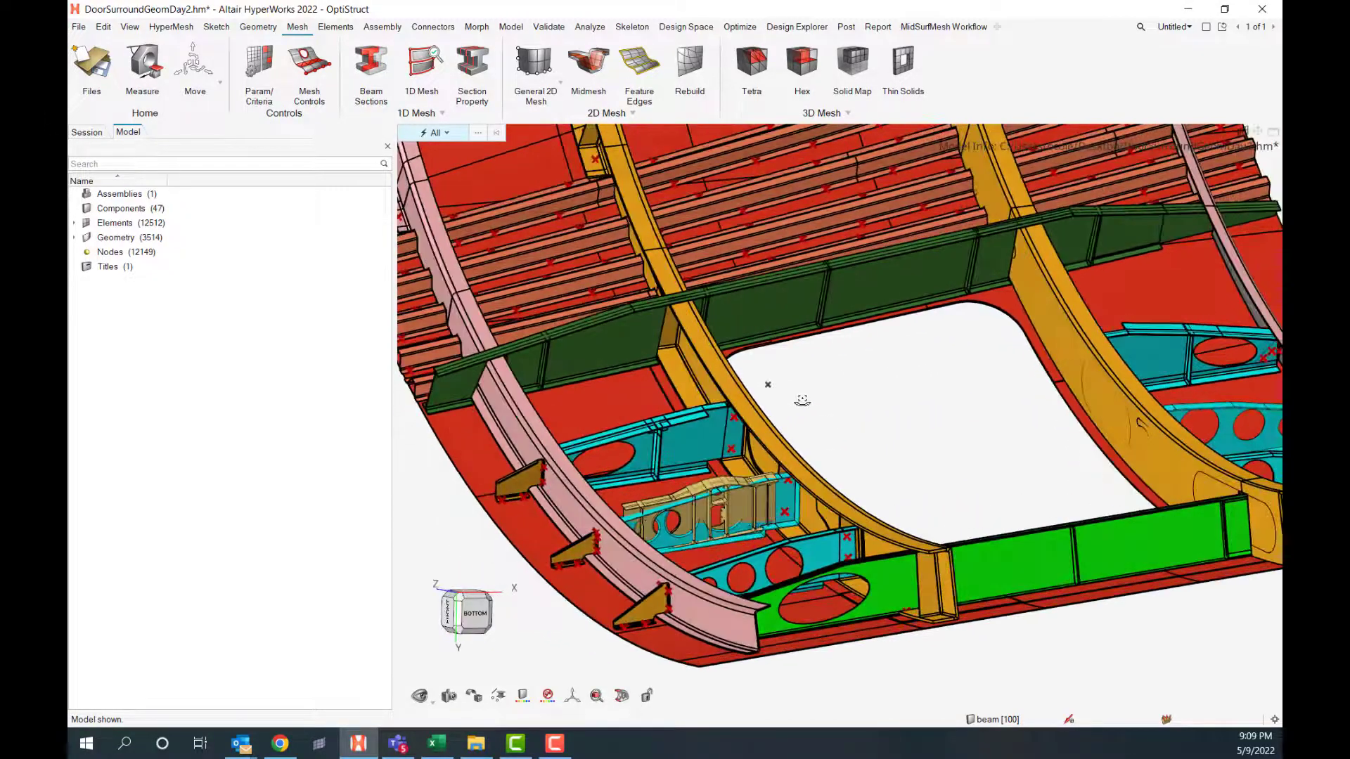
# Isolate the green spar beam component, hiding all surrounding fuselage parts
pyautogui.click(802, 298)
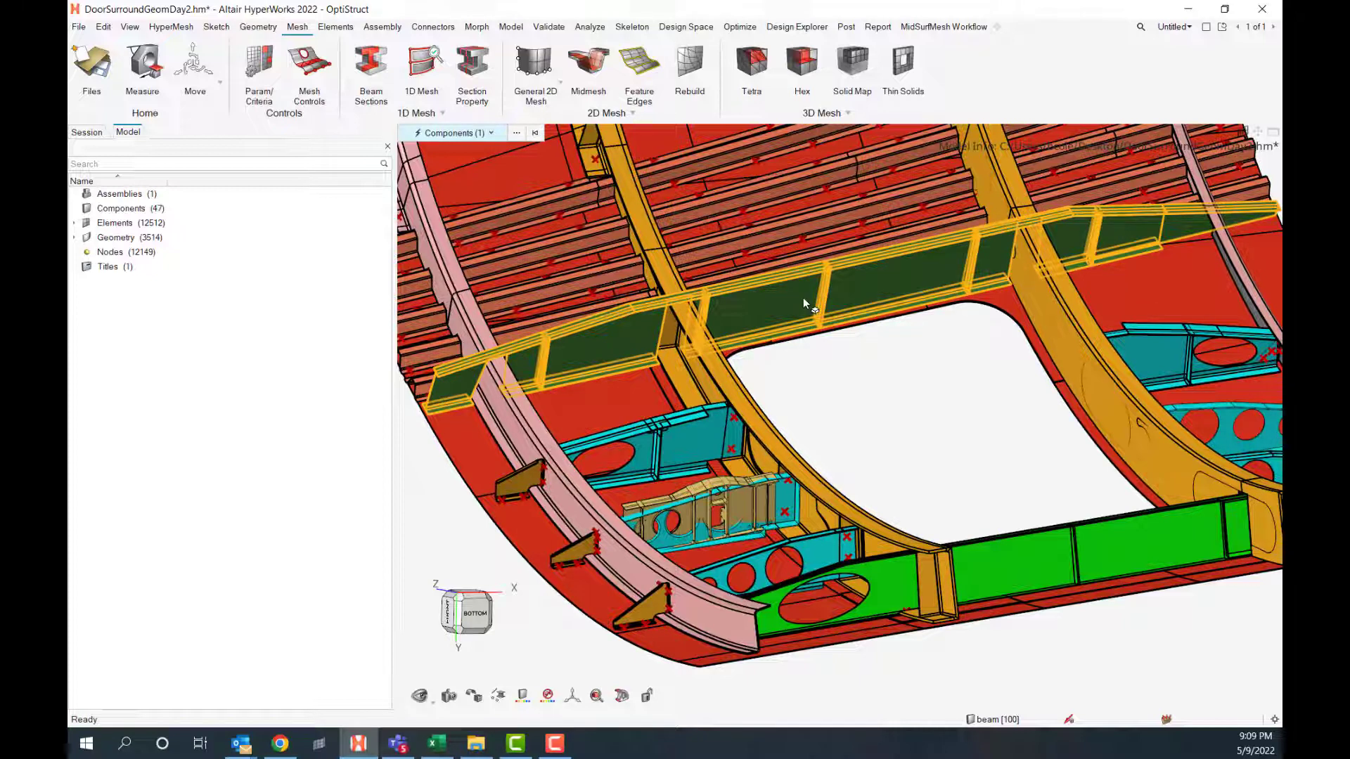
pyautogui.rightClick(756, 312)
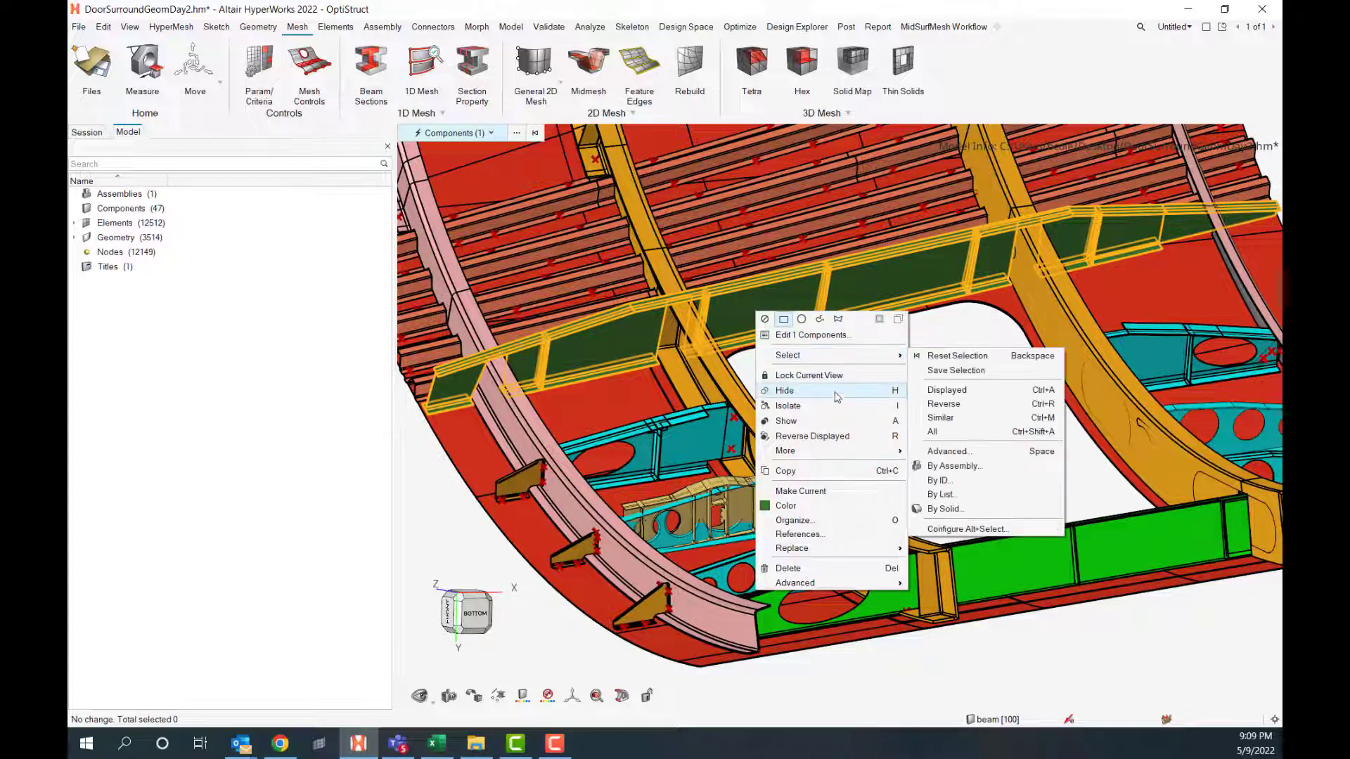
pyautogui.click(816, 408)
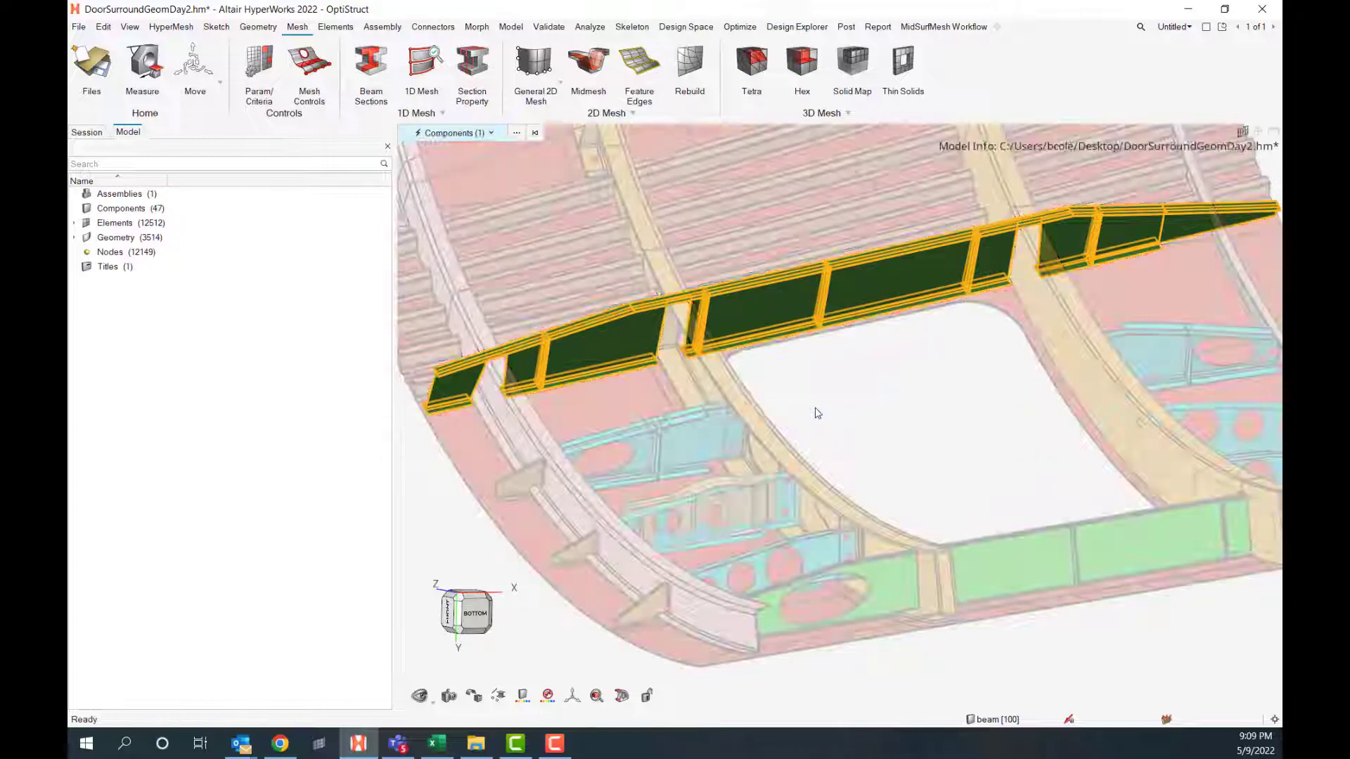
pyautogui.moveTo(901, 406); pyautogui.dragTo(956, 455, button='middle')
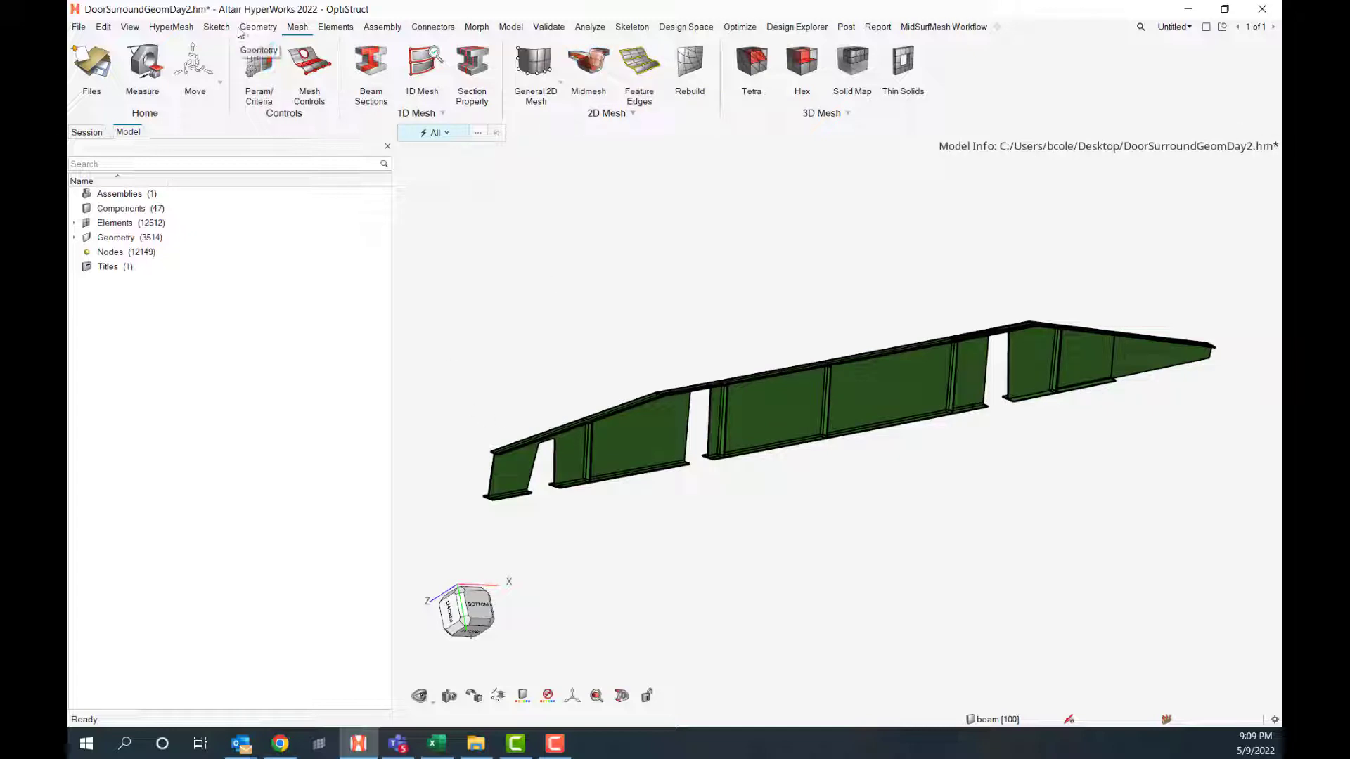
# Start the Midmesh tool with Solids as the source entity type
pyautogui.click(593, 71)
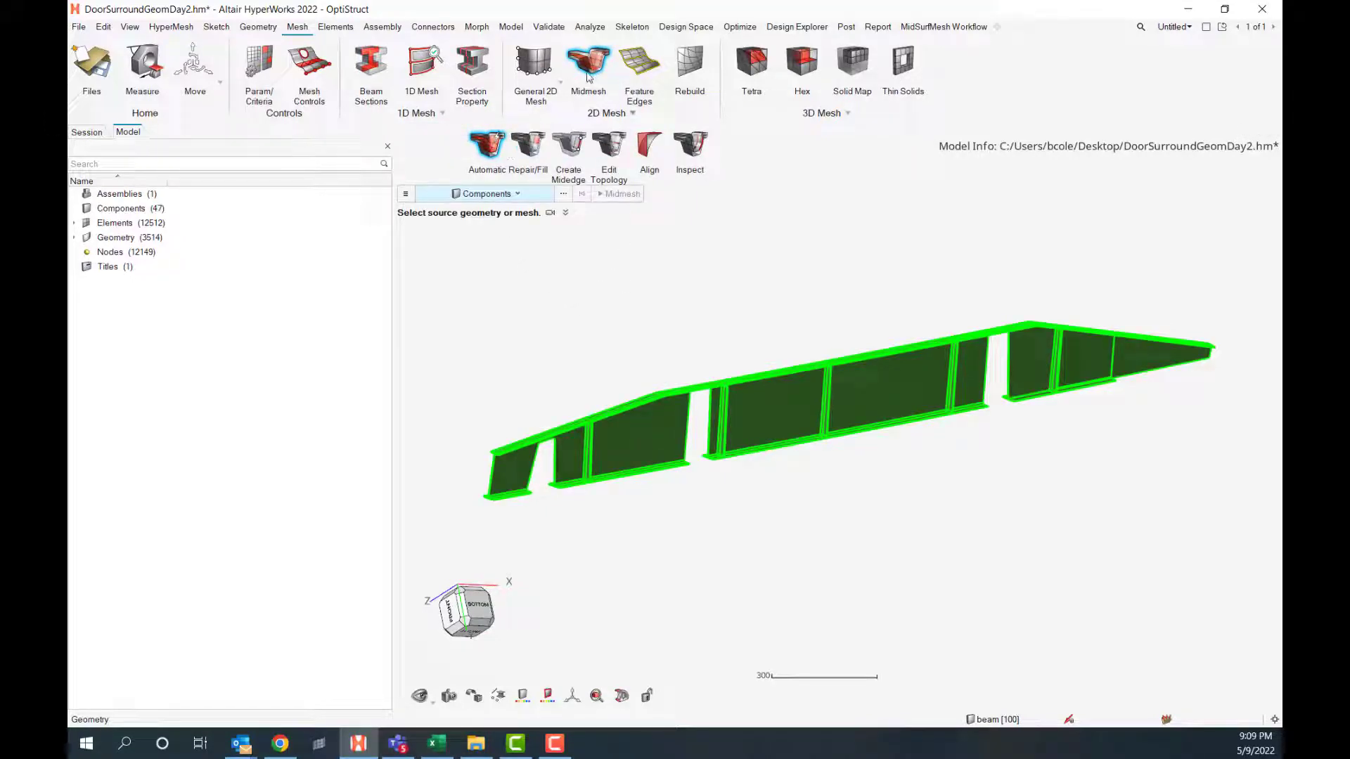
pyautogui.click(518, 195)
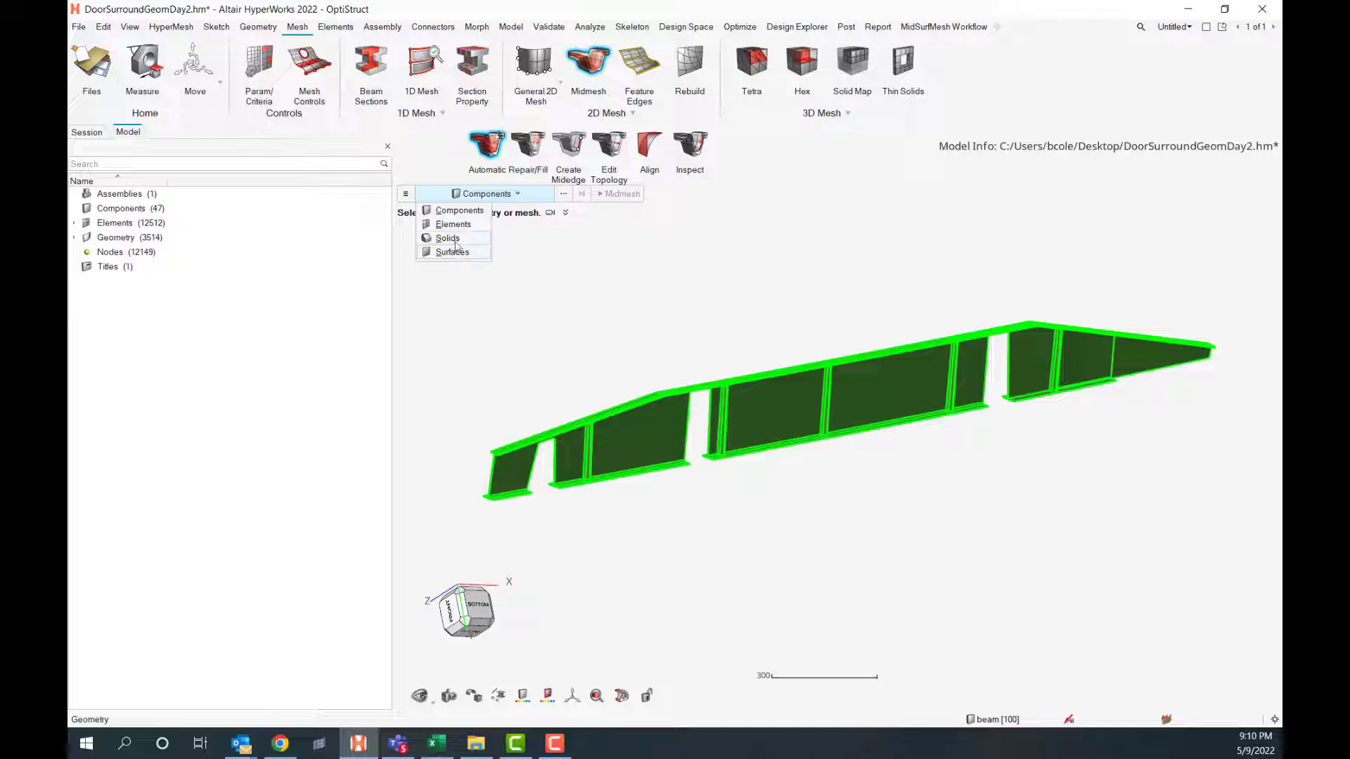
pyautogui.click(455, 239)
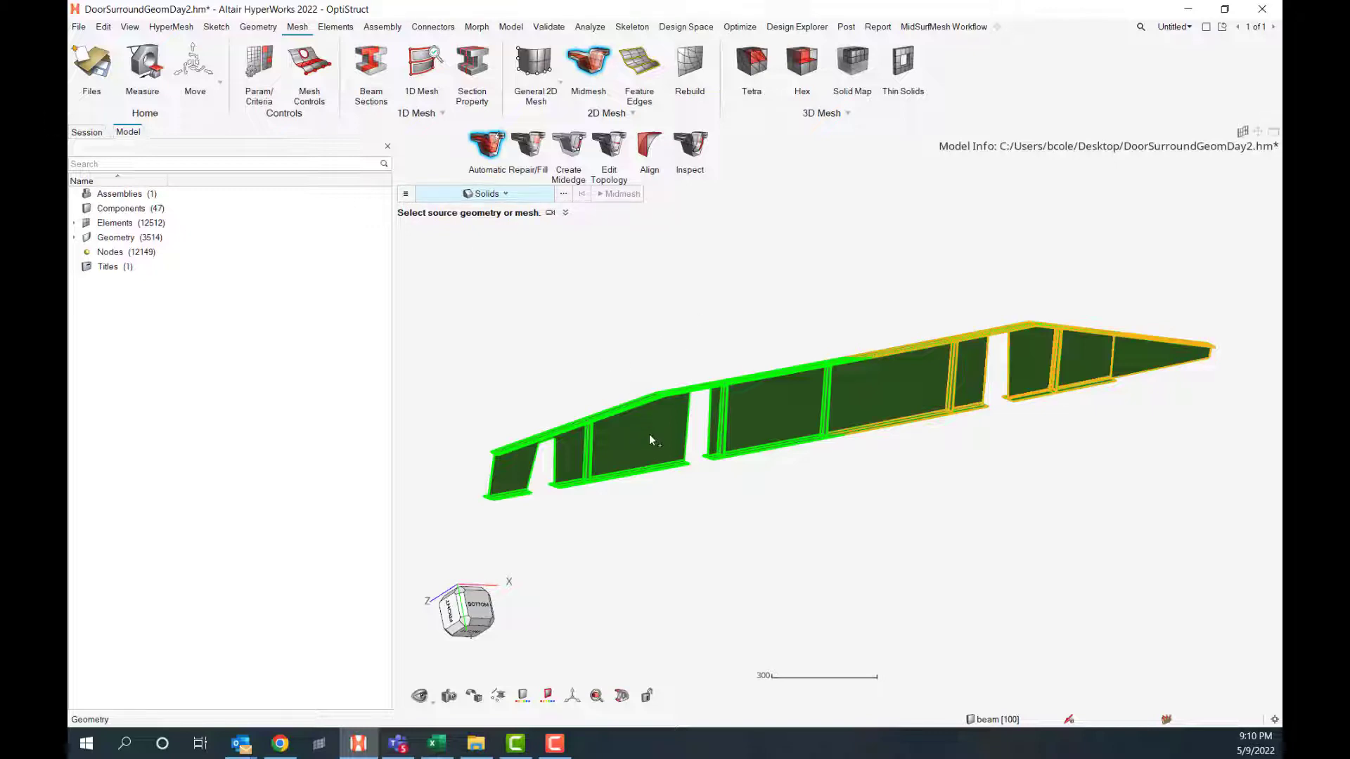
# Enable Advanced settings in the Midmesh options and reorient the beam around the flange junction
pyautogui.click(406, 194)
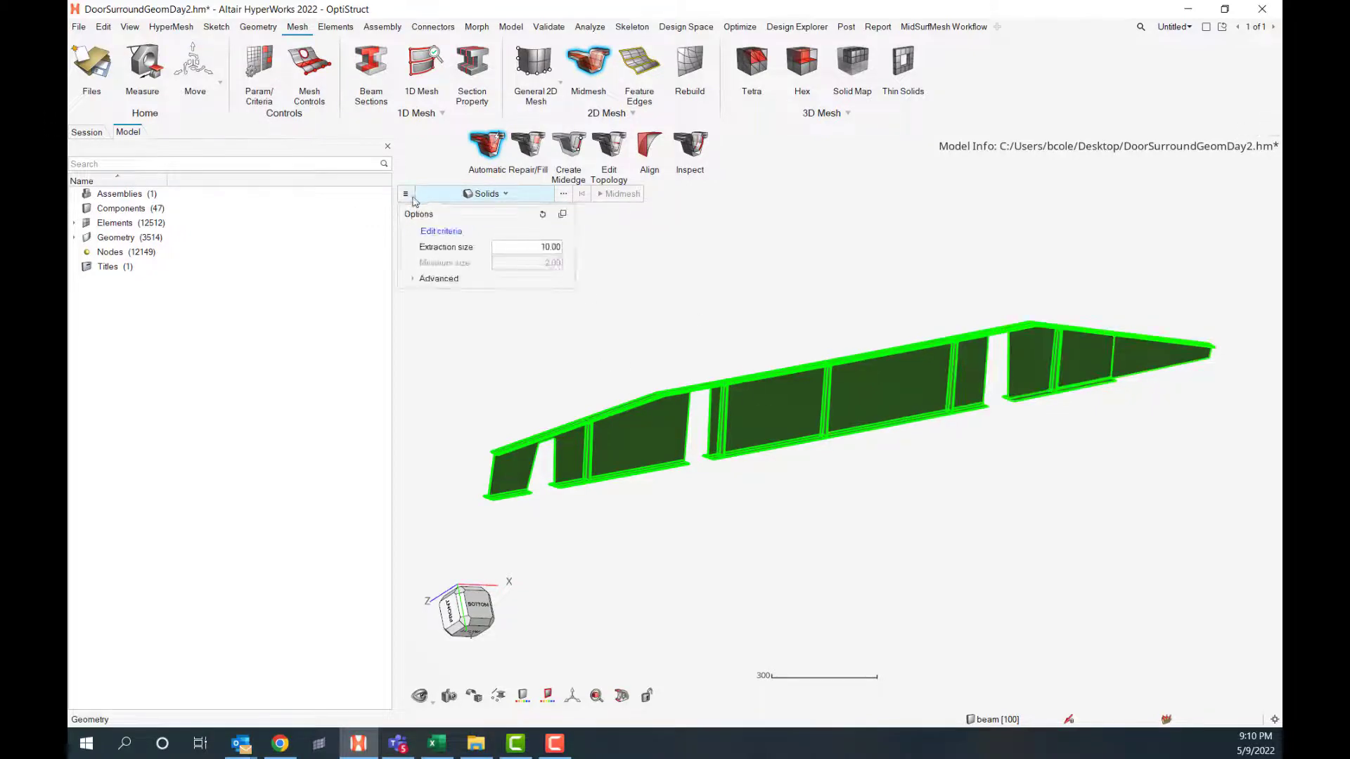
pyautogui.click(419, 280)
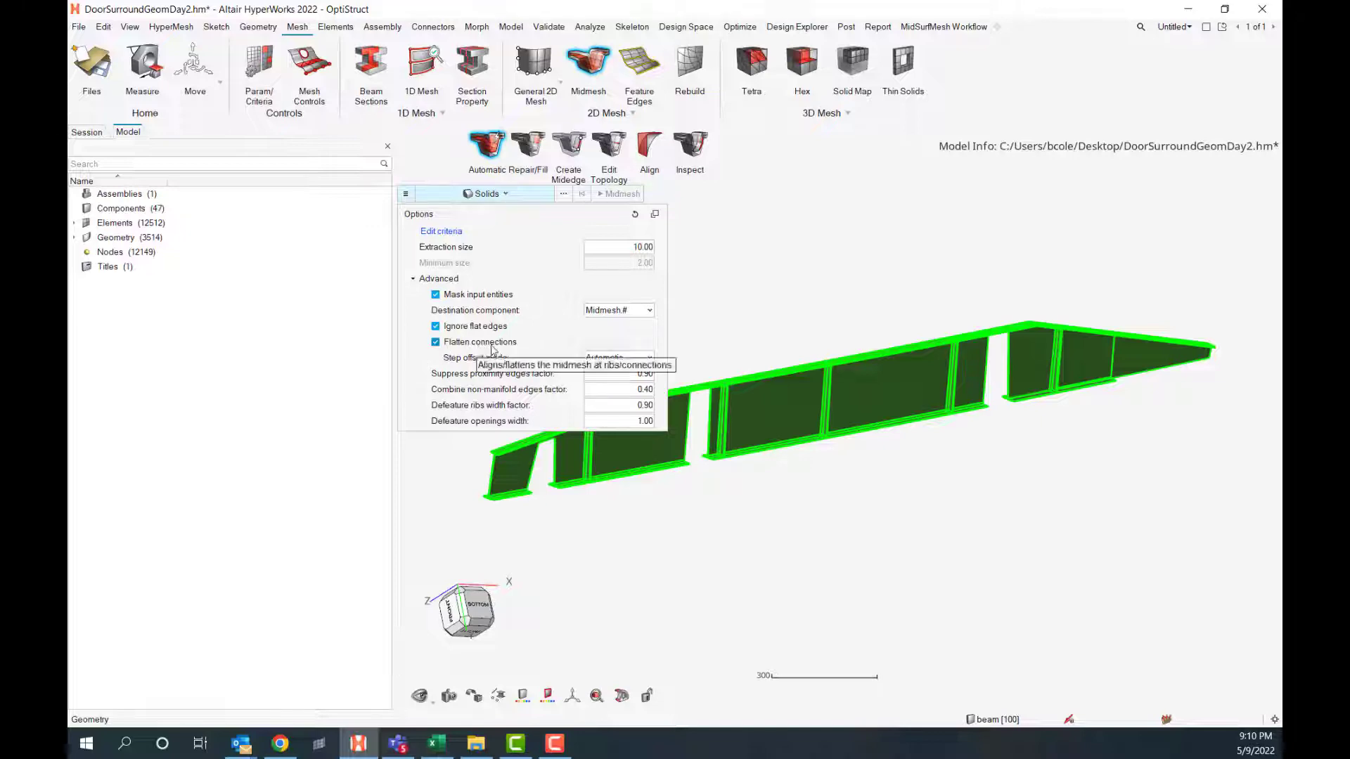
pyautogui.moveTo(582, 503); pyautogui.dragTo(635, 521, button='middle')
pyautogui.scroll(10, 634, 521)
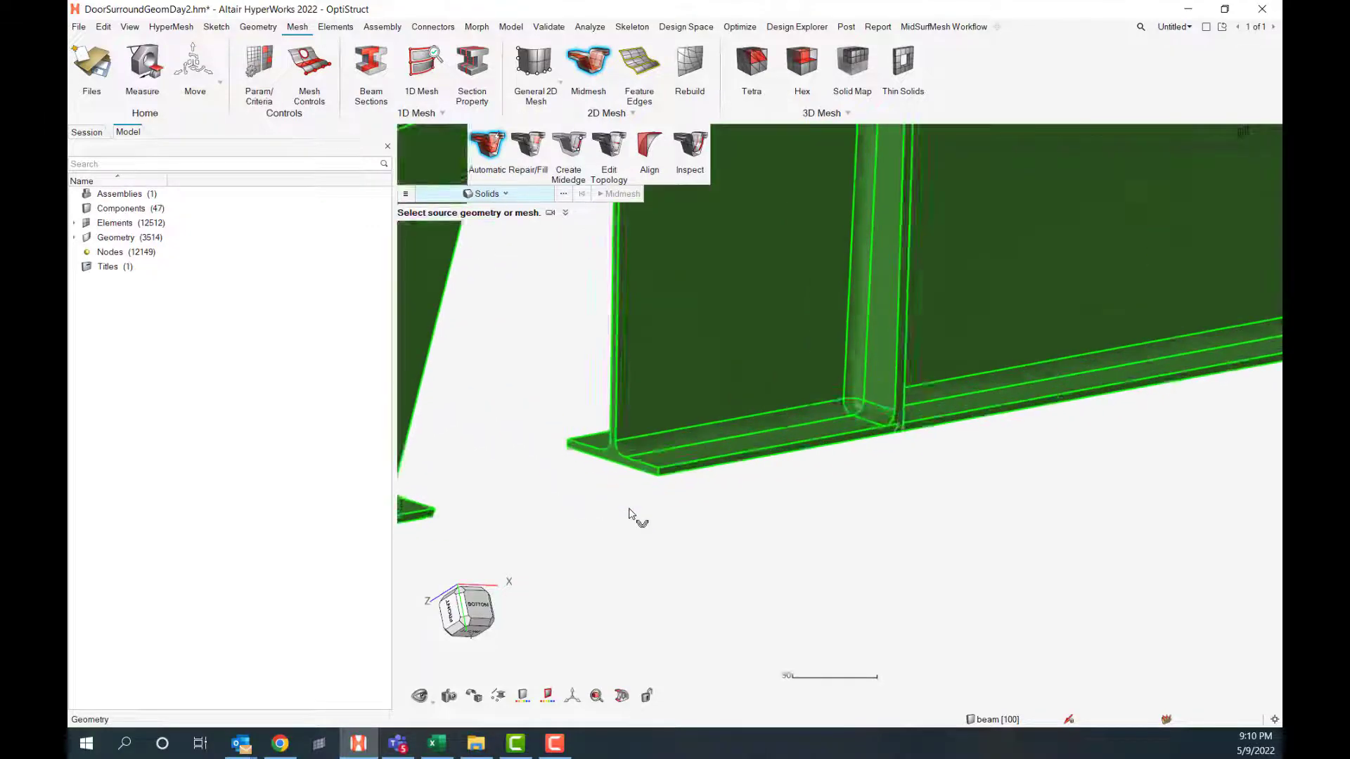
pyautogui.moveTo(548, 512); pyautogui.dragTo(508, 447, button='middle')
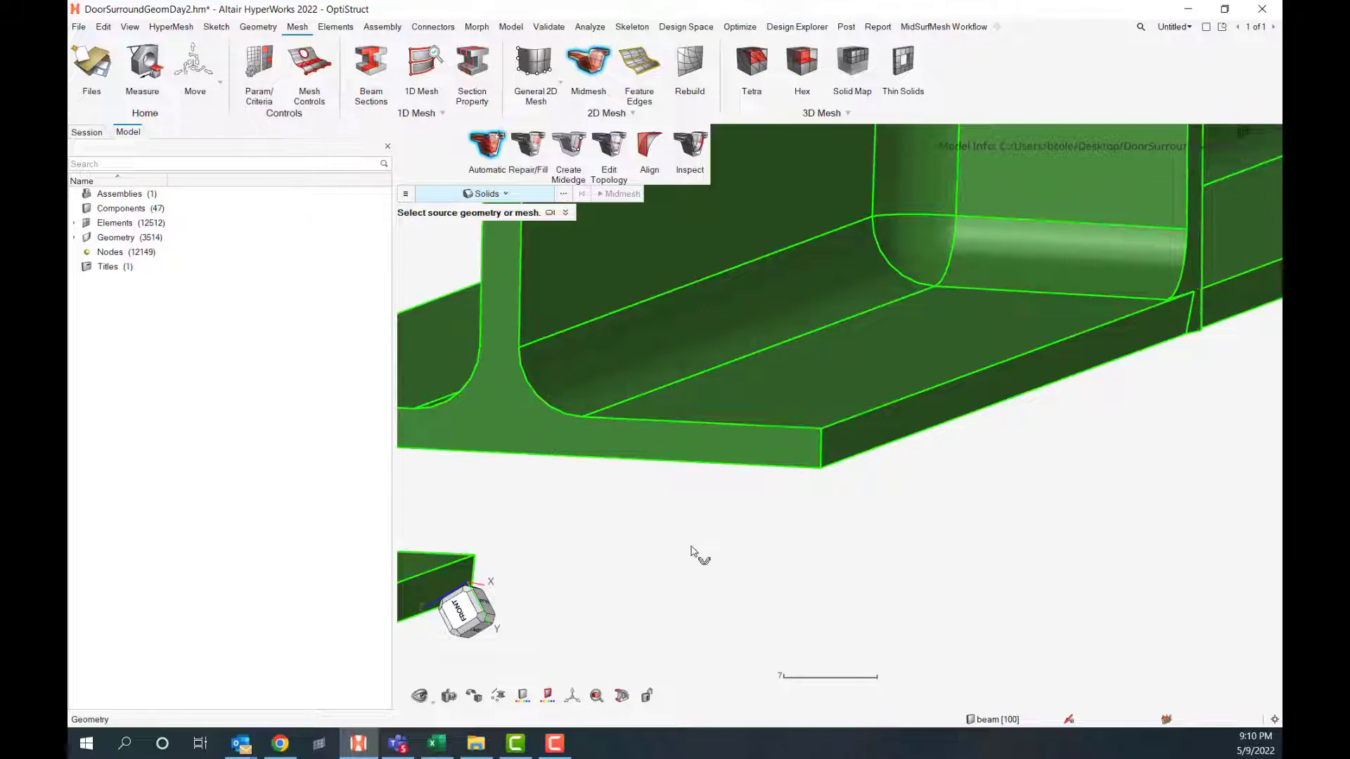
pyautogui.moveTo(693, 551); pyautogui.dragTo(776, 528, button='middle')
pyautogui.scroll(-5, 775, 529)
pyautogui.scroll(3, 883, 531)
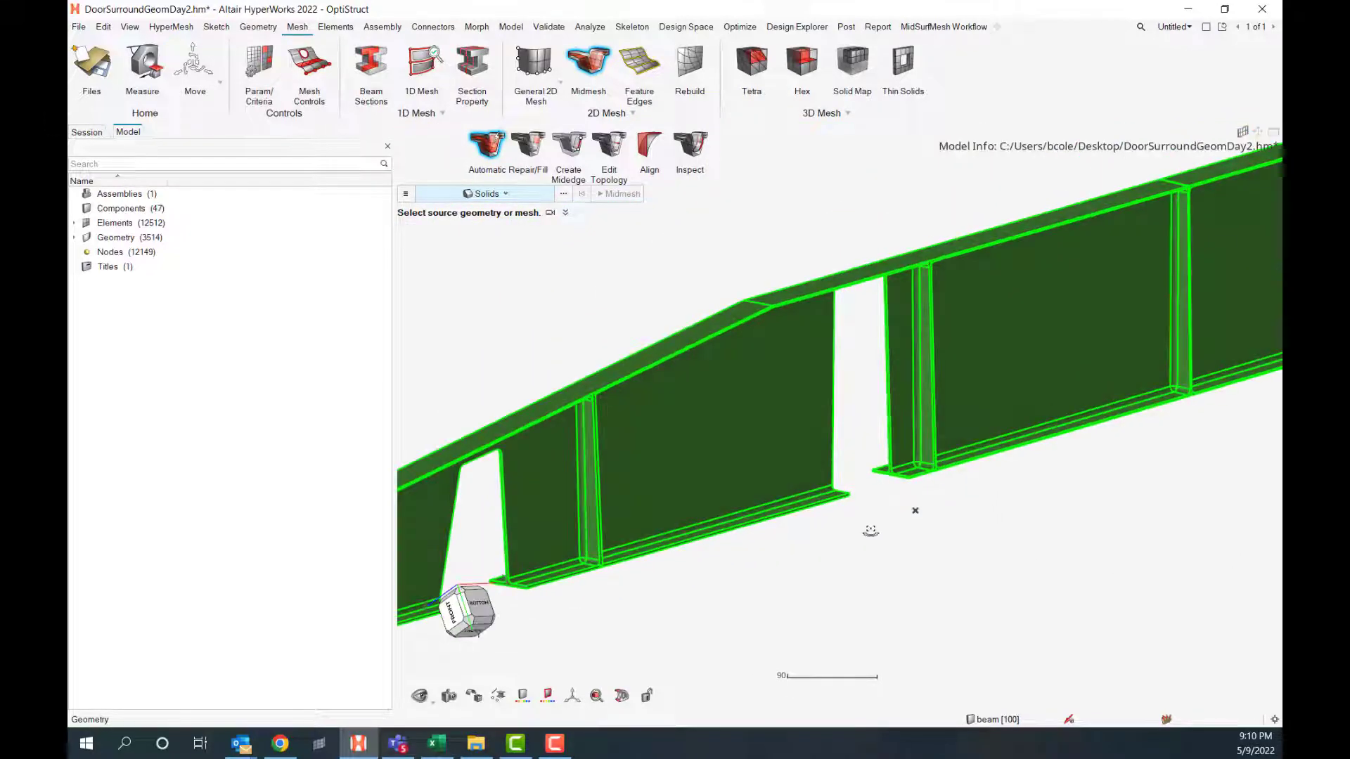
pyautogui.scroll(-2, 900, 538)
# Select the beam solid, set the midmesh size to 40 and generate the midmesh
pyautogui.click(951, 425)
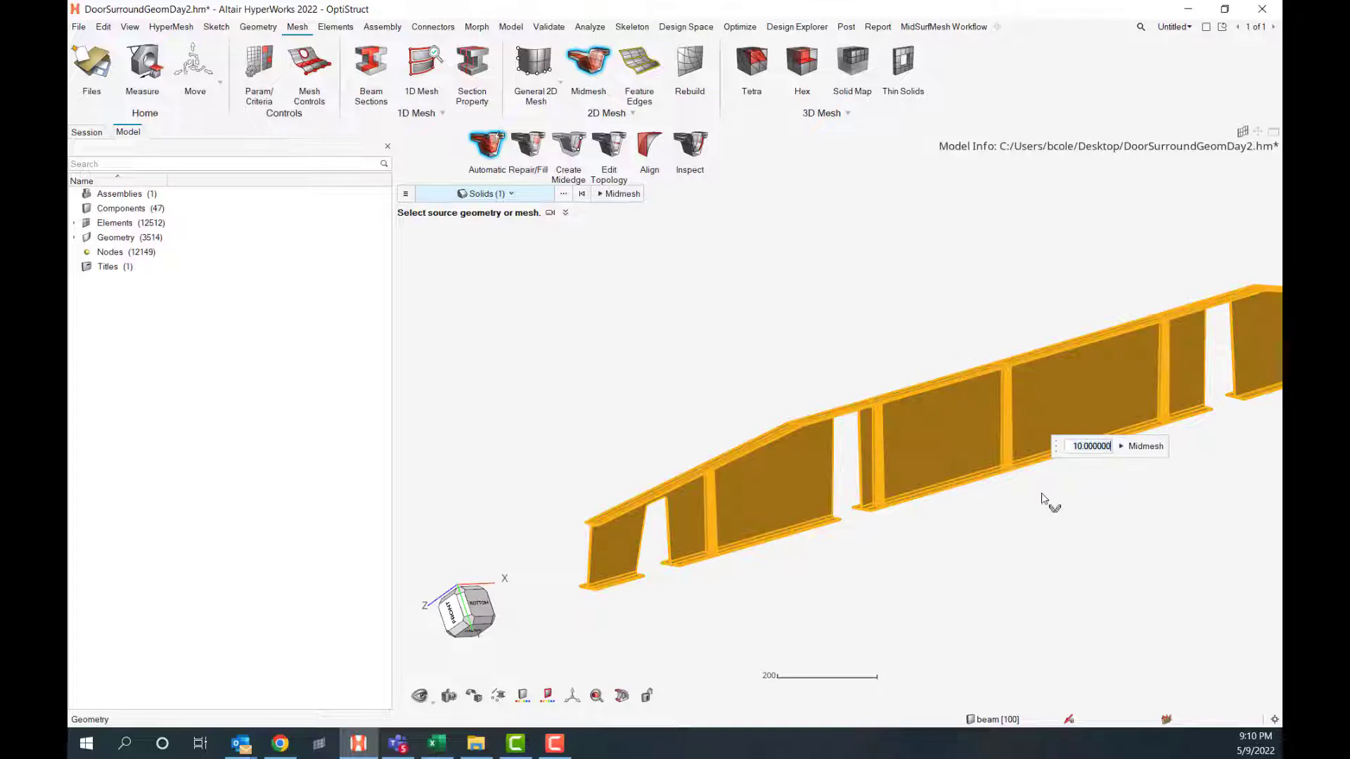
pyautogui.moveTo(1055, 446); pyautogui.dragTo(585, 356)
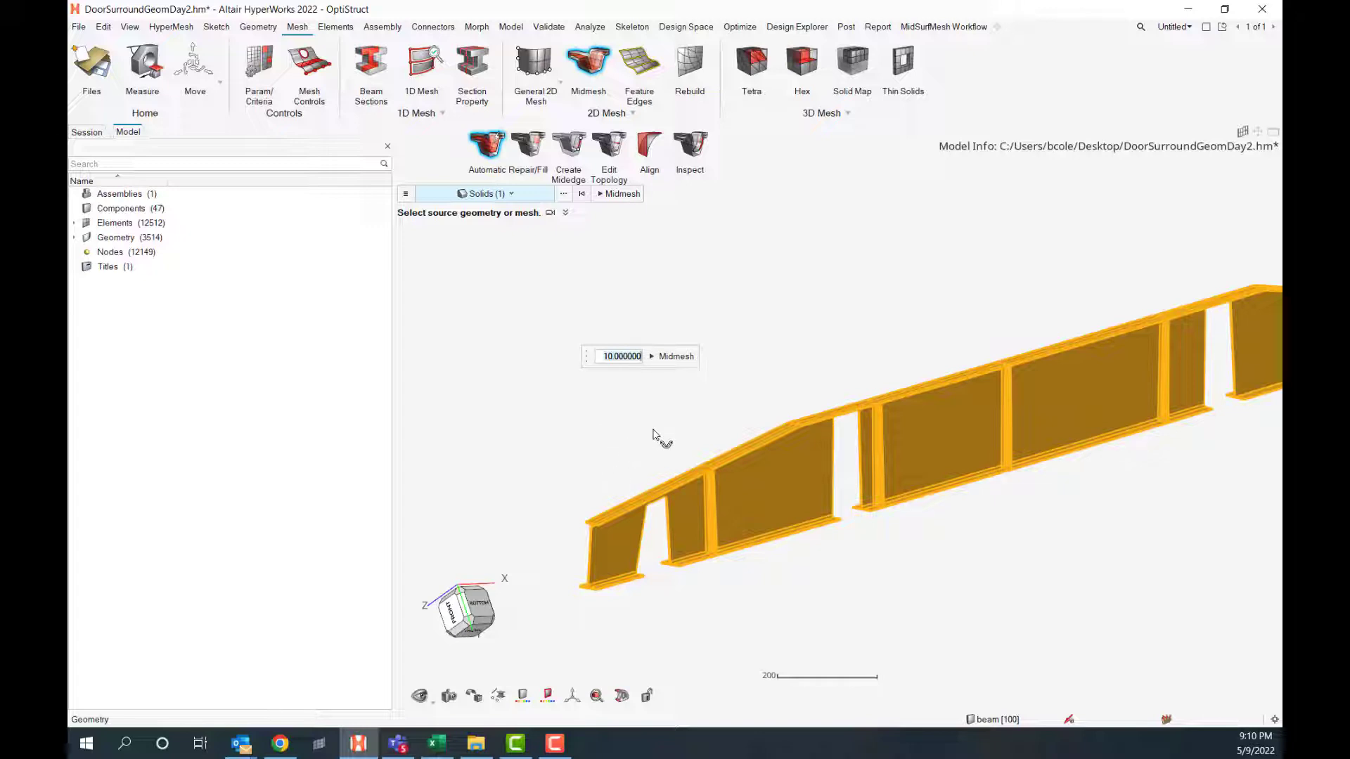
pyautogui.write('50')
pyautogui.scroll(6, 706, 598)
pyautogui.moveTo(769, 609); pyautogui.dragTo(752, 507, button='right')
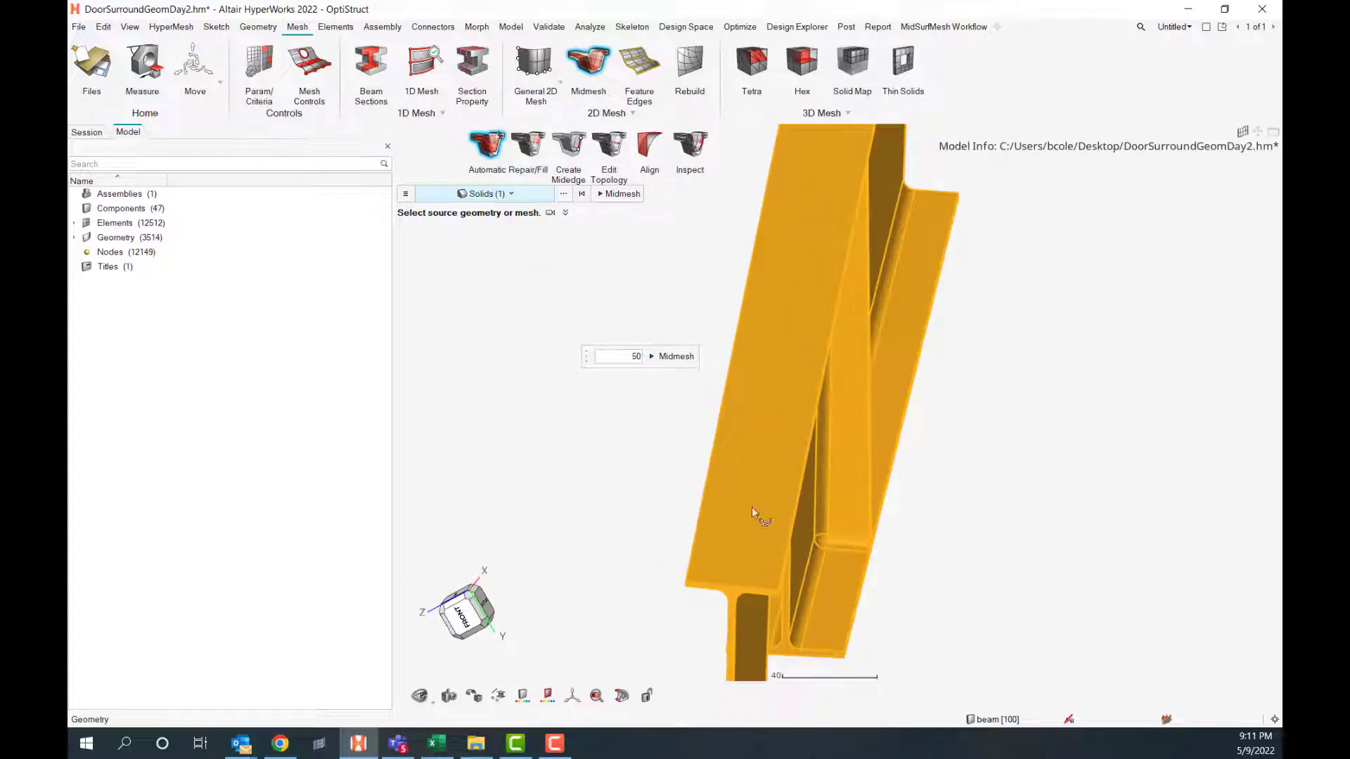
pyautogui.click(634, 359)
pyautogui.moveTo(992, 497); pyautogui.dragTo(984, 485, button='right')
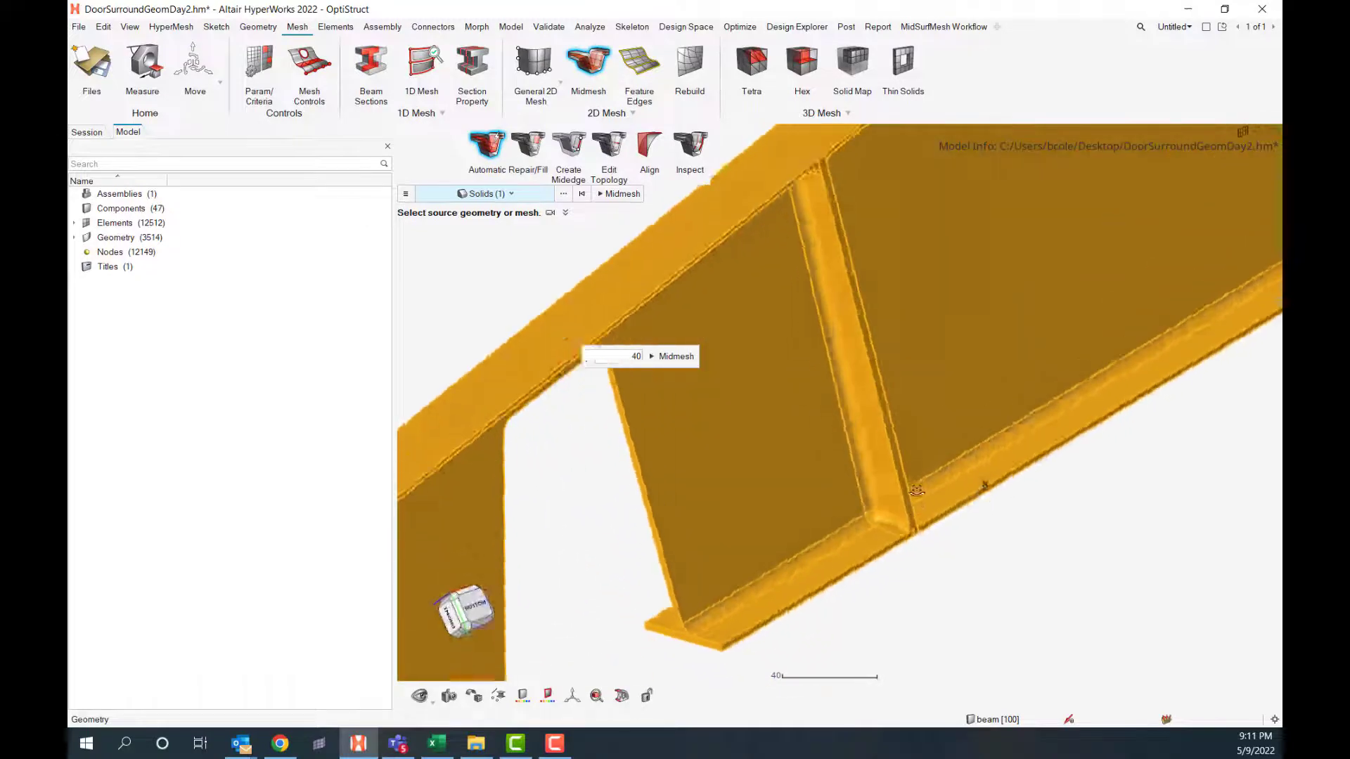
pyautogui.scroll(-6, 984, 485)
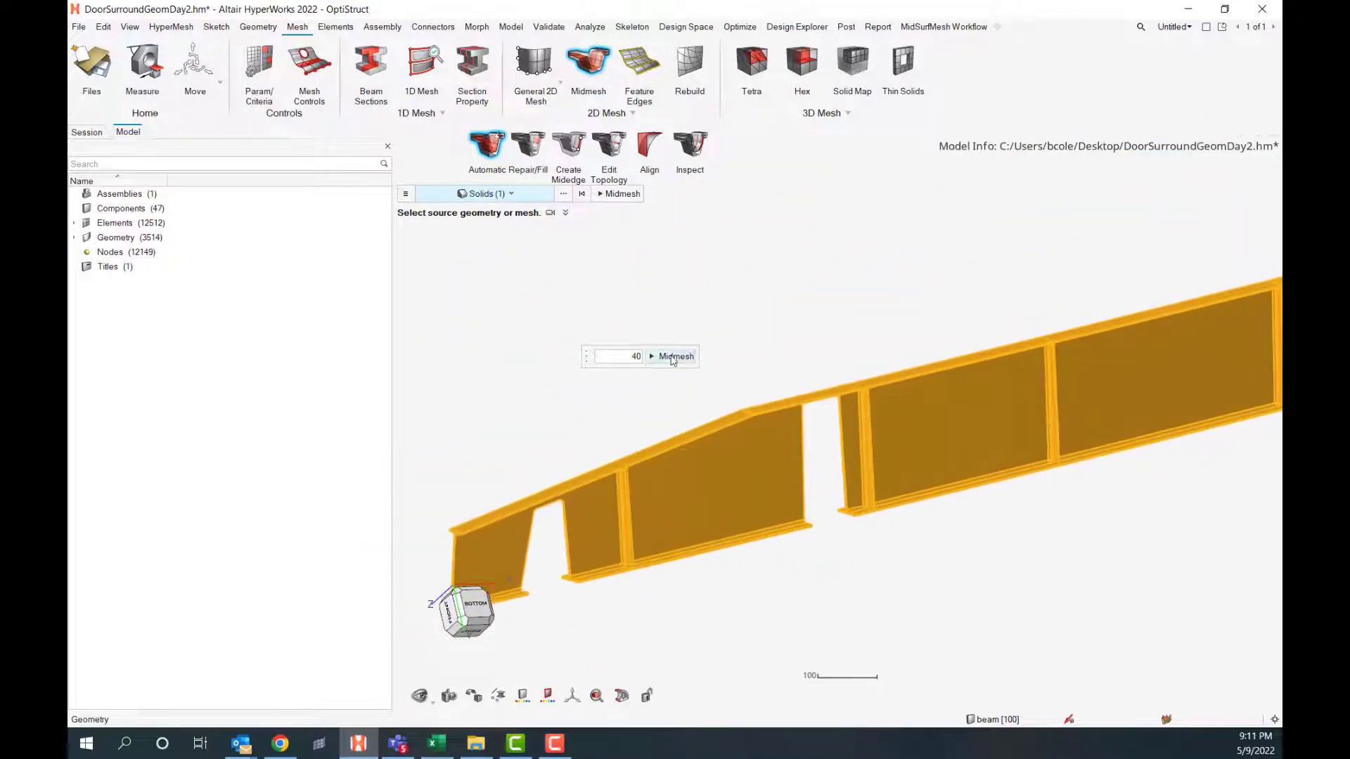
pyautogui.click(673, 359)
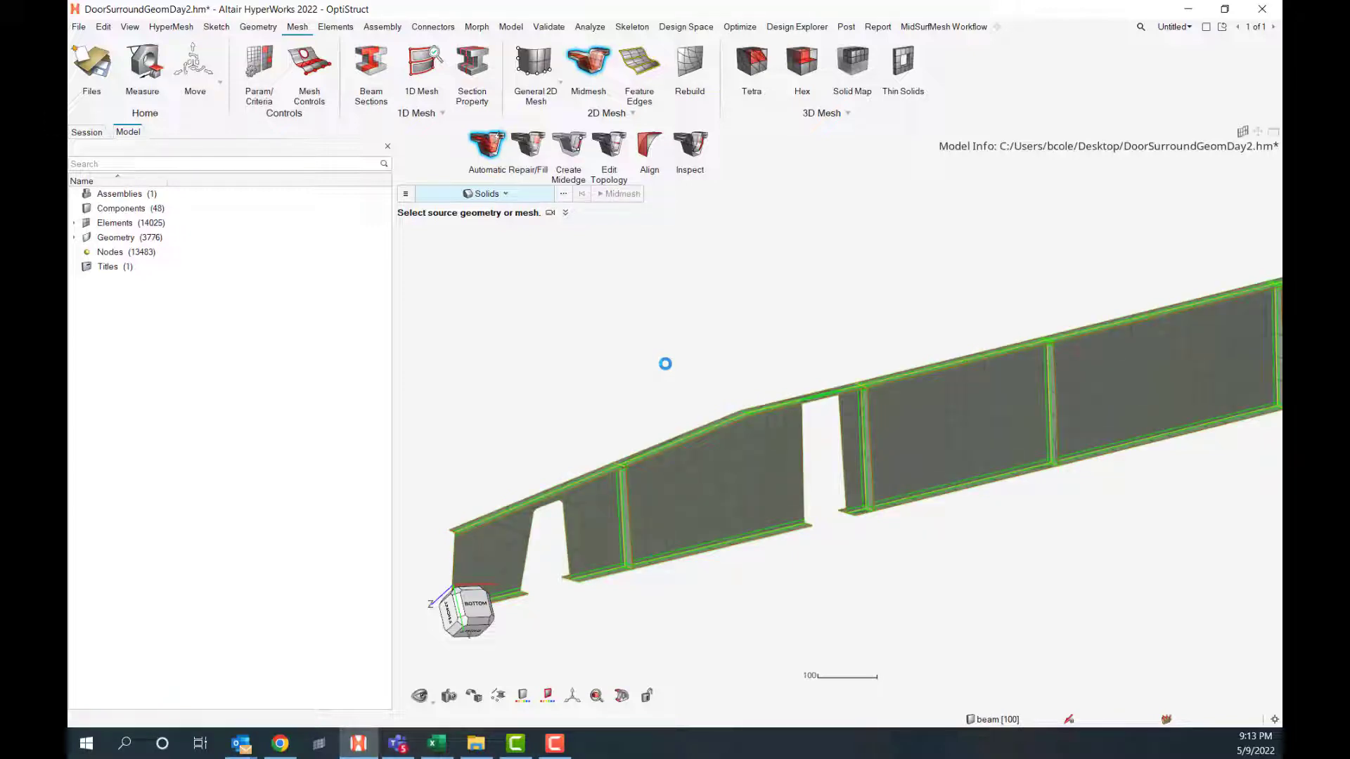
pyautogui.moveTo(1027, 530); pyautogui.dragTo(943, 545, button='middle')
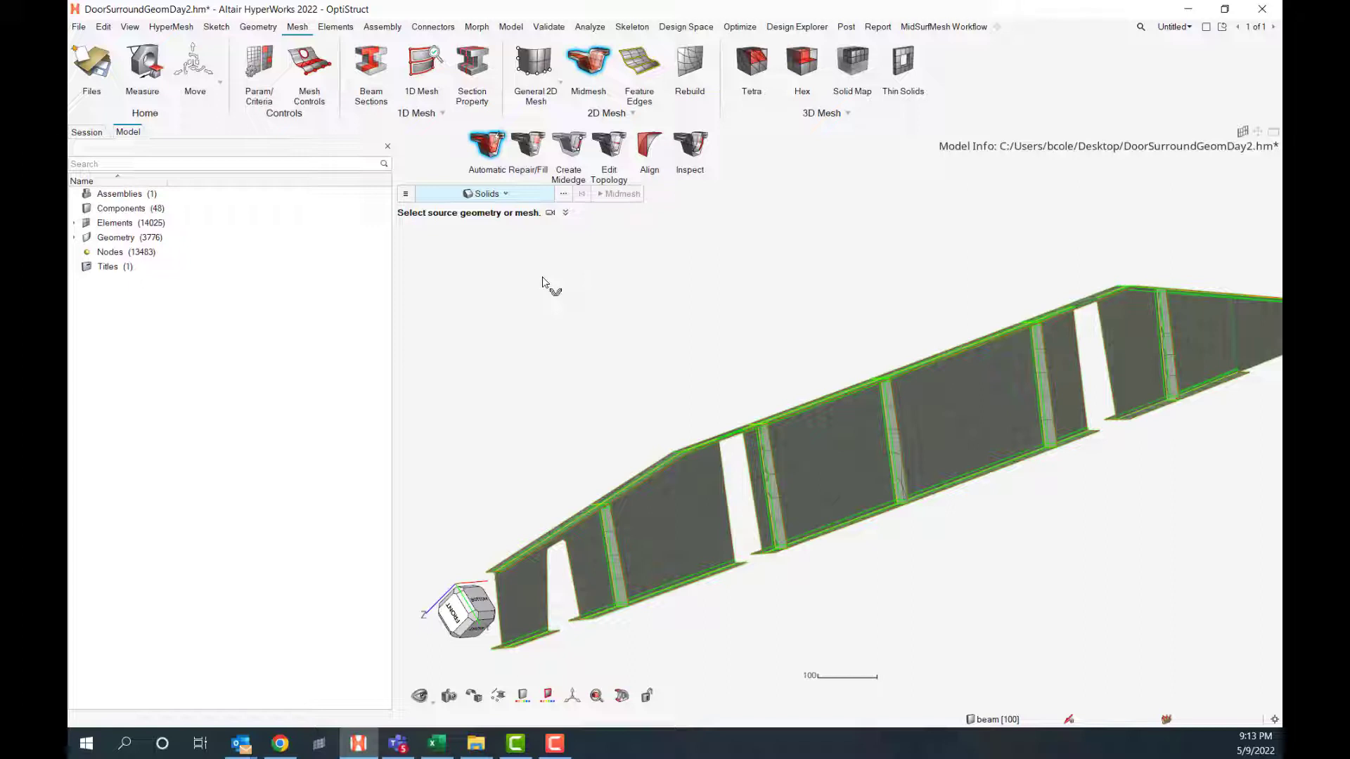
pyautogui.moveTo(648, 353)
pyautogui.keyDown('ctrl'); pyautogui.mouseDown()
pyautogui.moveTo(773, 422)
pyautogui.moveTo(693, 522)
pyautogui.moveTo(728, 506)
pyautogui.moveTo(675, 536)
pyautogui.moveTo(707, 516)
pyautogui.moveTo(654, 515)
pyautogui.moveTo(790, 388)
pyautogui.mouseUp(); pyautogui.keyUp('ctrl')
pyautogui.scroll(10, 717, 506)
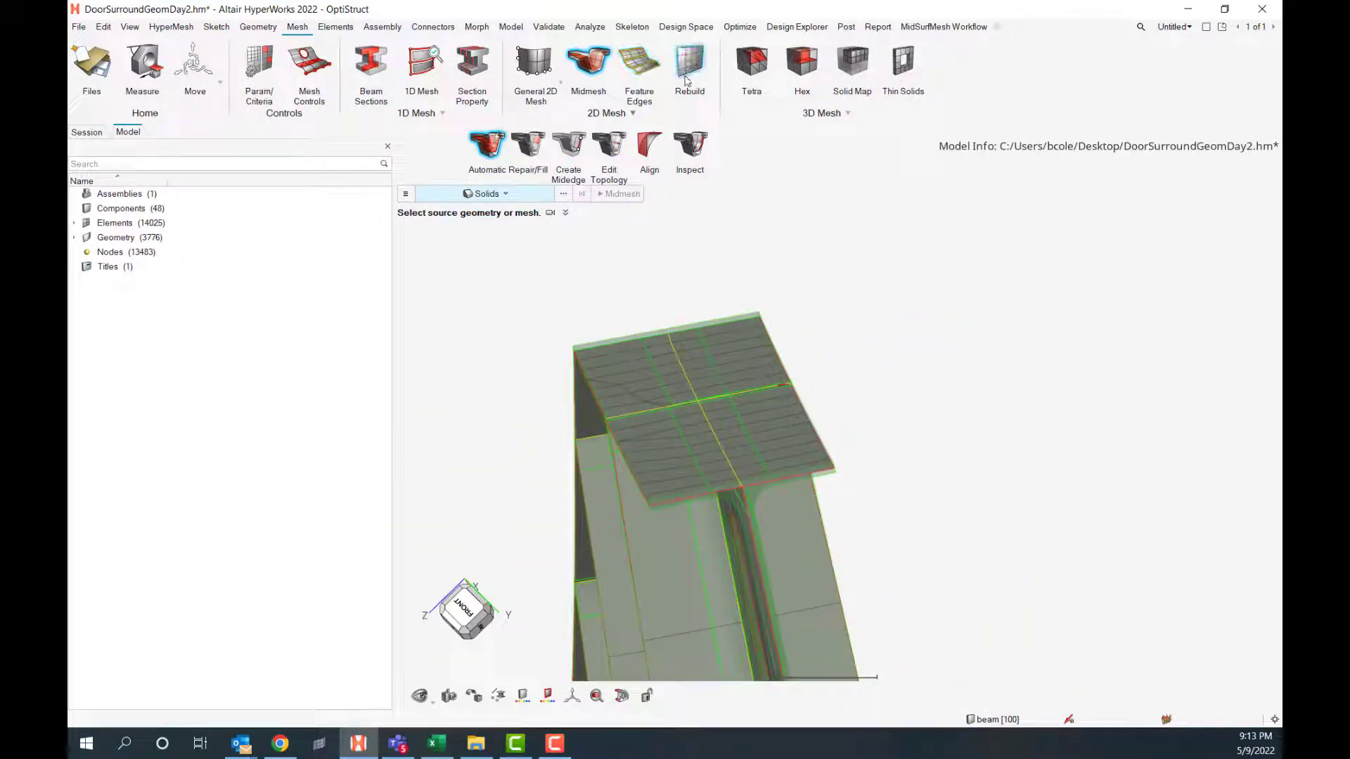
pyautogui.keyDown('ctrl'); pyautogui.moveTo(837, 416); pyautogui.dragTo(858, 248); pyautogui.keyUp('ctrl')
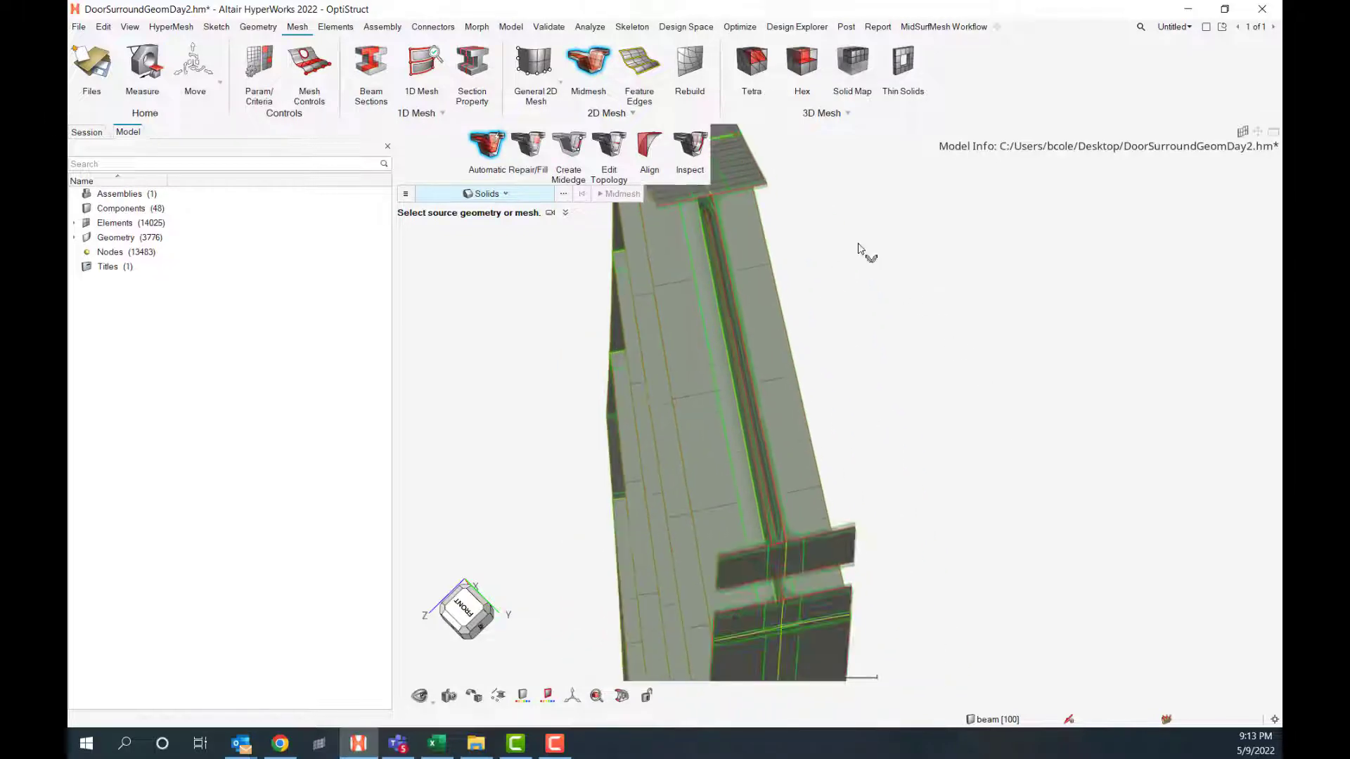
pyautogui.scroll(10, 903, 343)
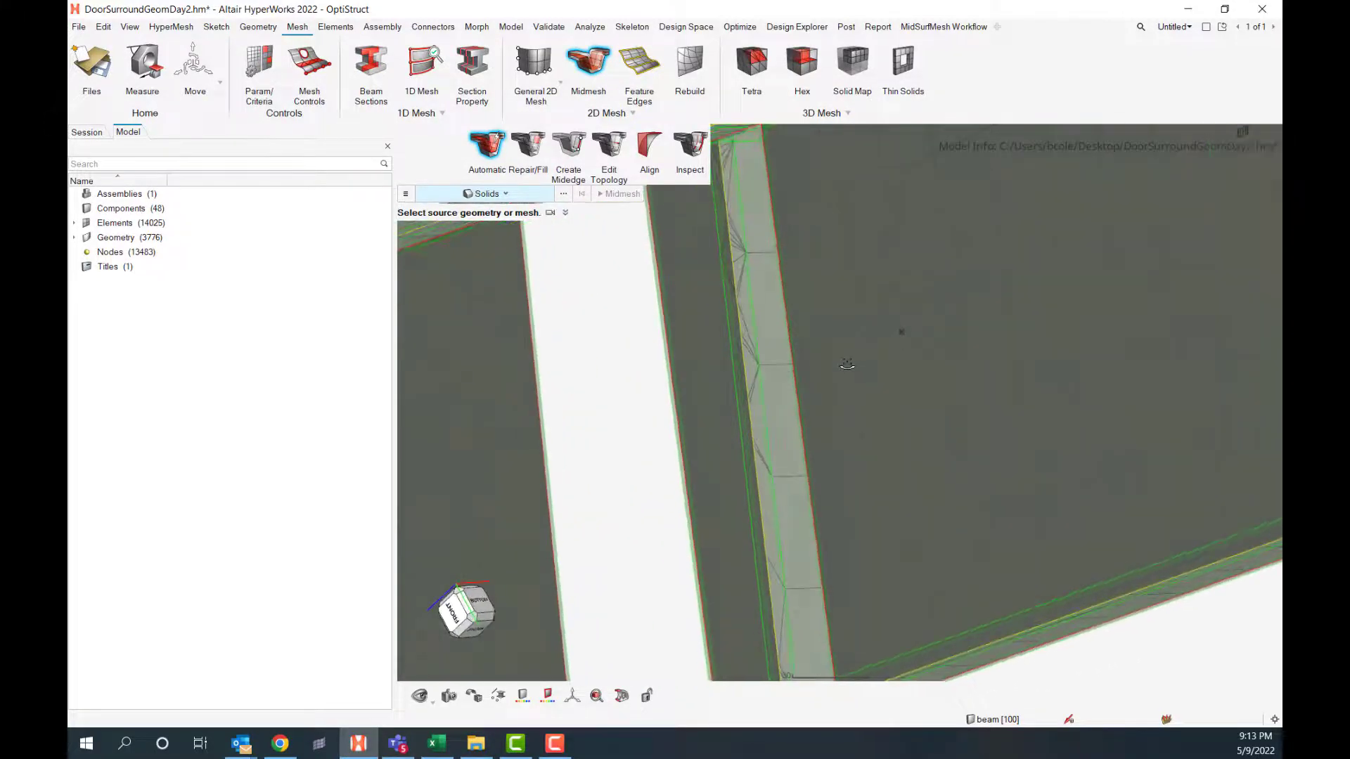
pyautogui.scroll(-4, 847, 363)
pyautogui.click(854, 172)
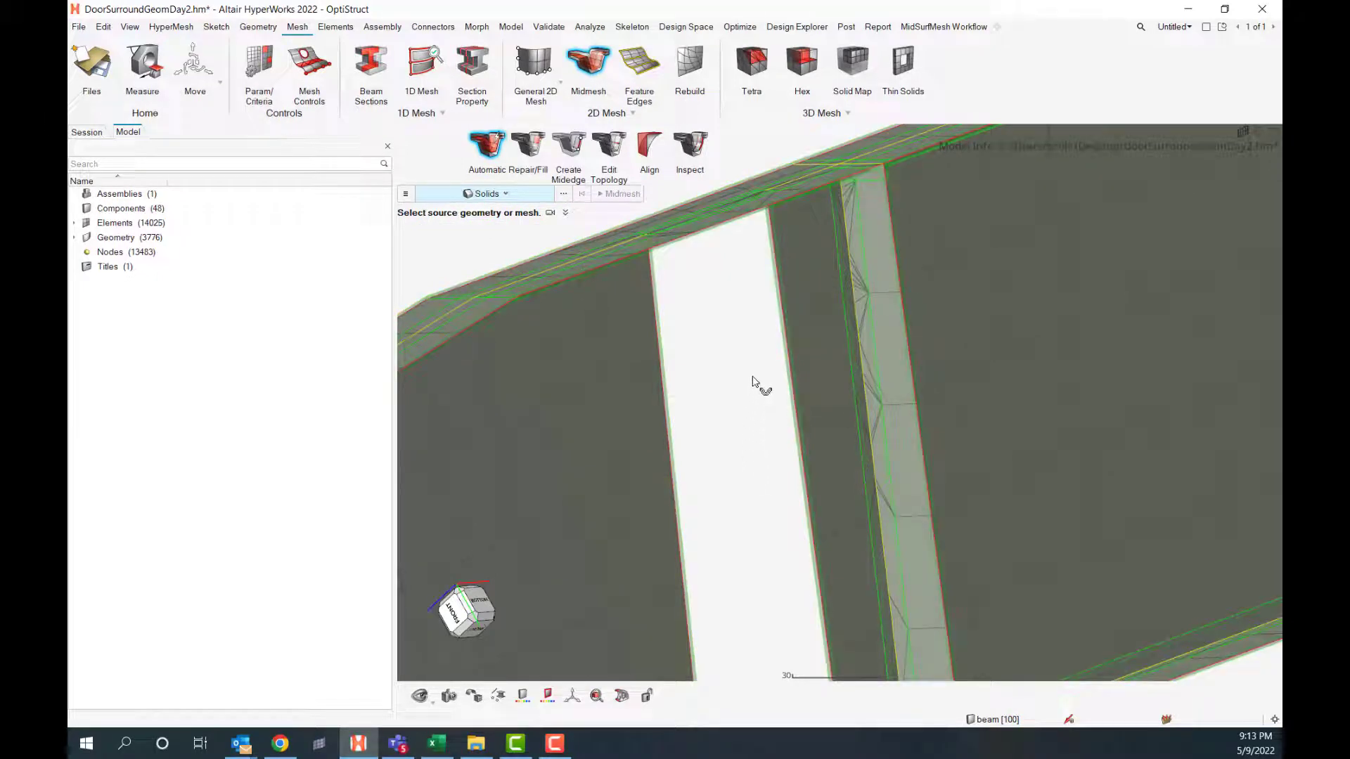
pyautogui.moveTo(764, 448); pyautogui.dragTo(727, 317, button='middle')
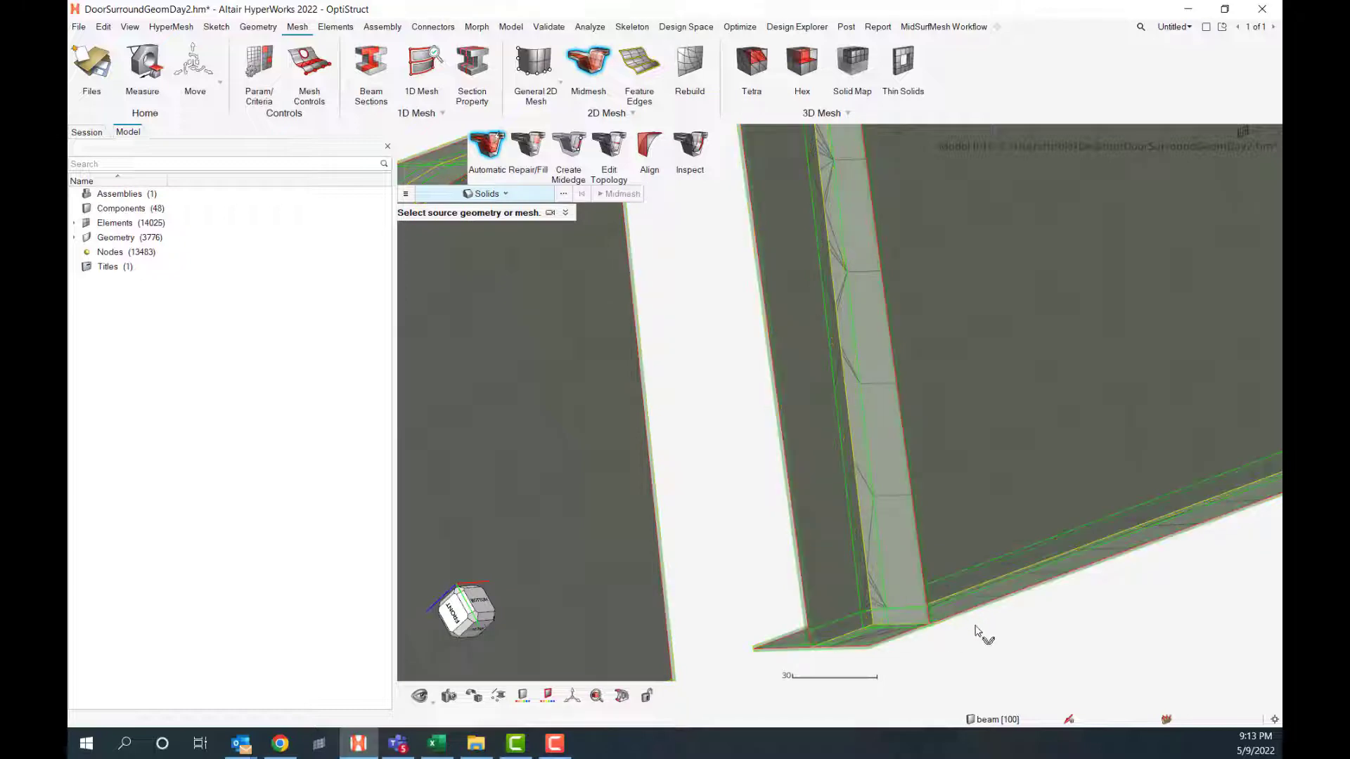
pyautogui.moveTo(980, 633); pyautogui.dragTo(885, 630, button='middle')
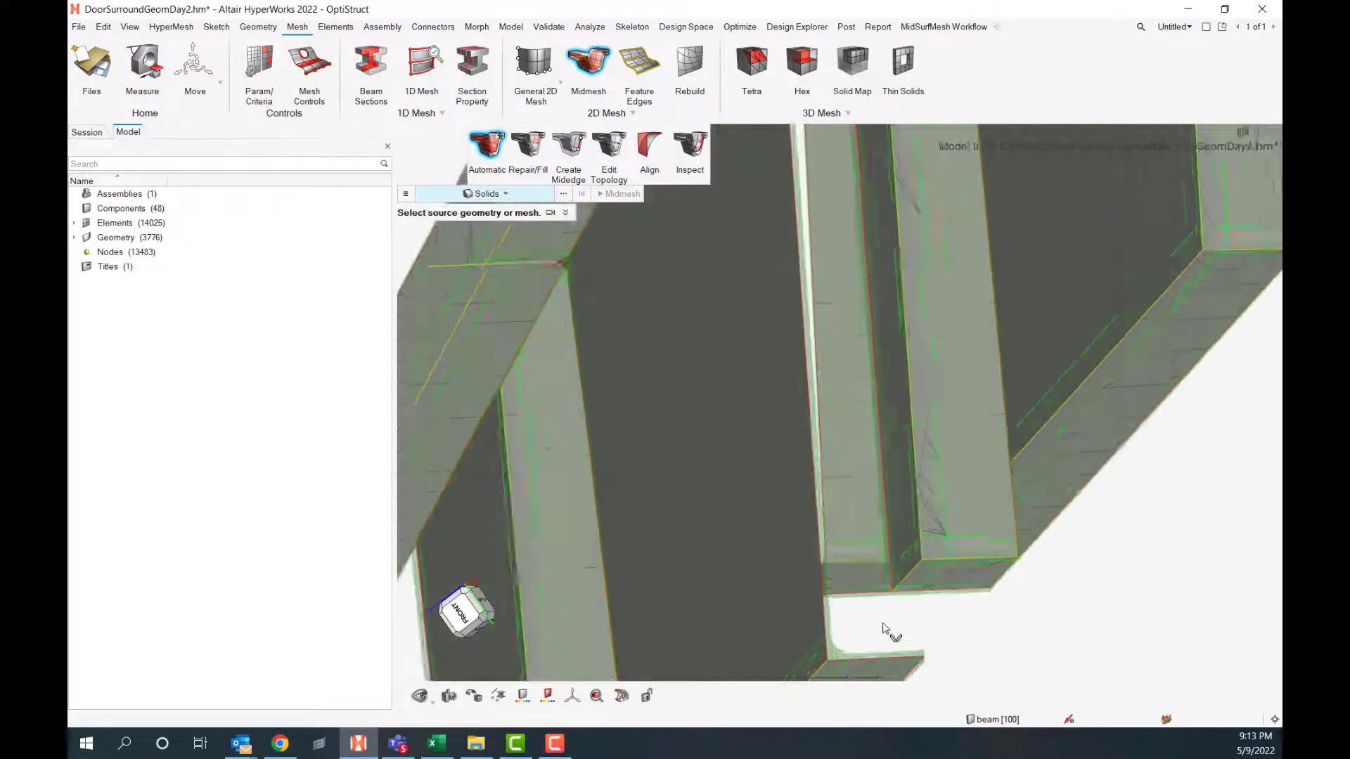
pyautogui.scroll(5, 886, 630)
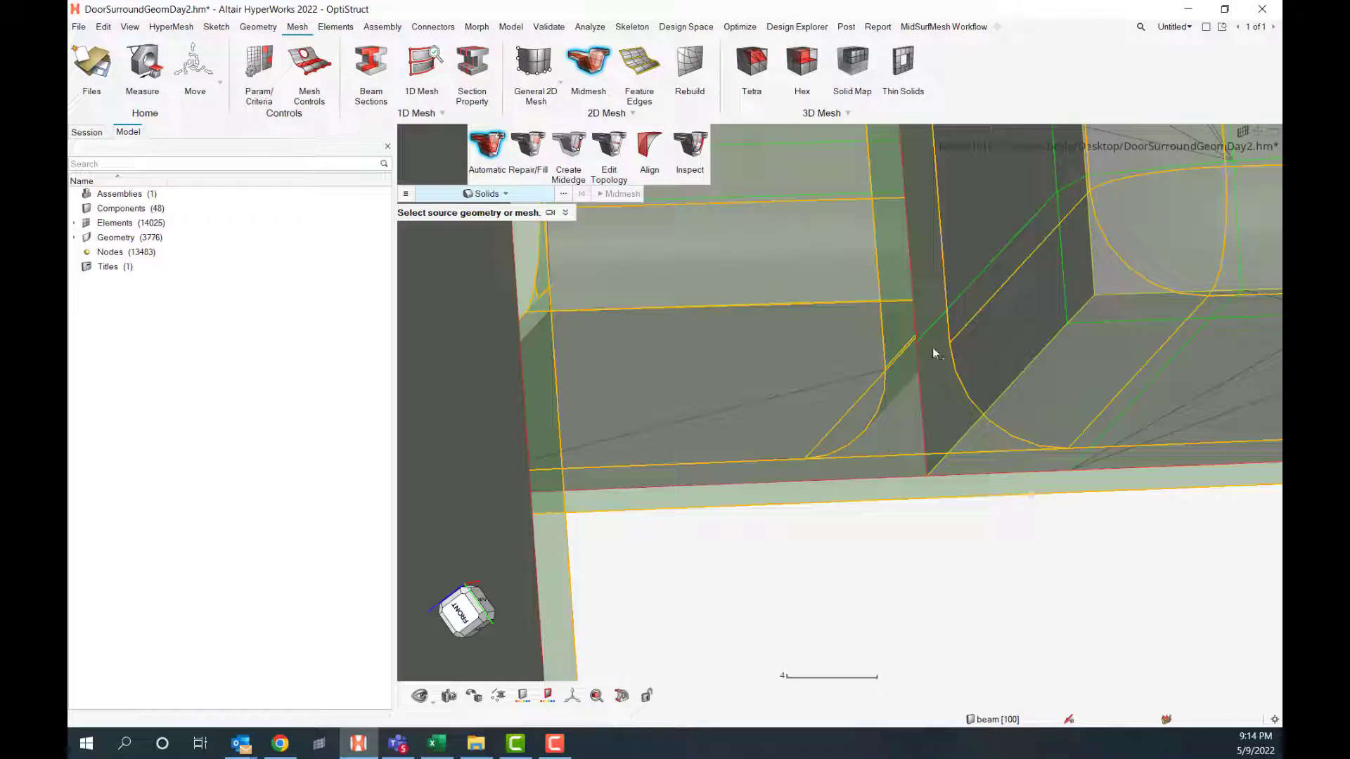
pyautogui.moveTo(934, 497); pyautogui.dragTo(699, 342, button='right')
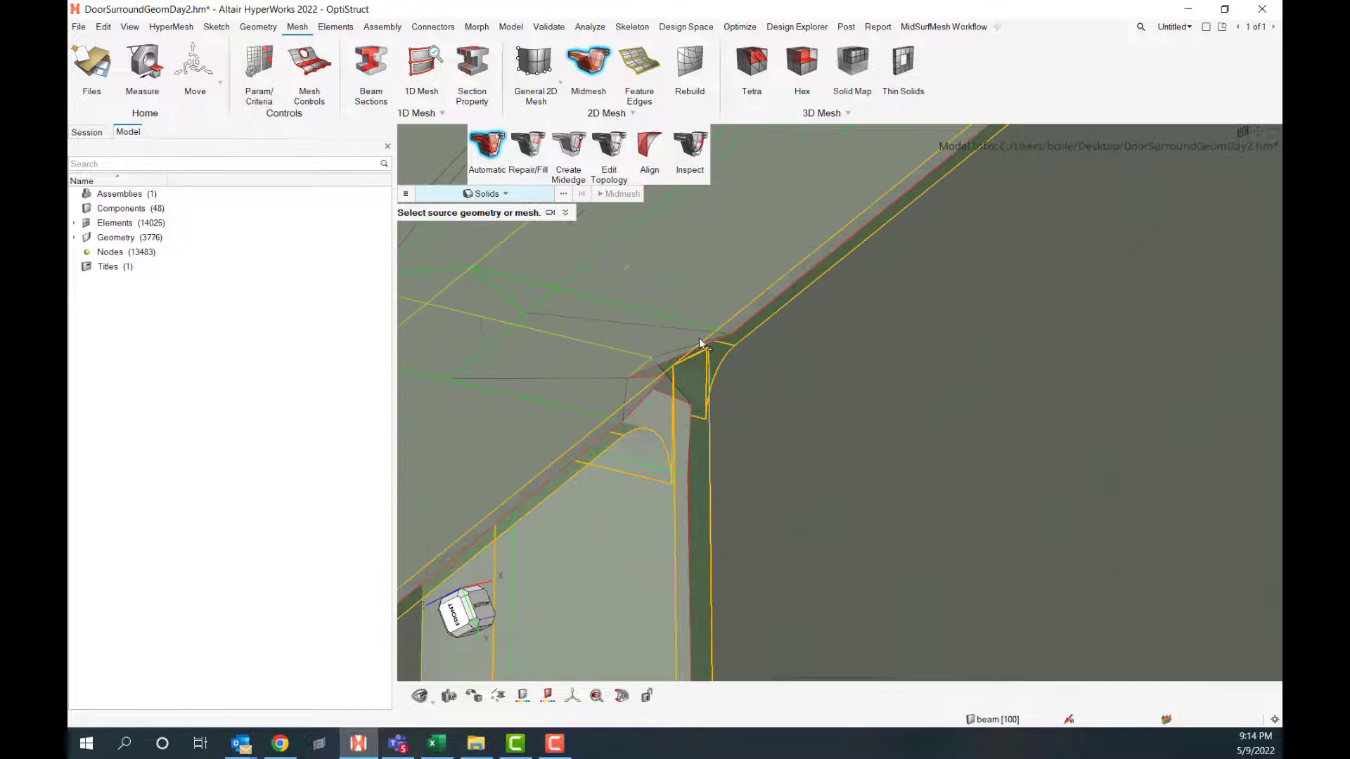
pyautogui.moveTo(931, 596); pyautogui.dragTo(795, 430, button='right')
pyautogui.scroll(-3, 815, 576)
pyautogui.scroll(2, 793, 432)
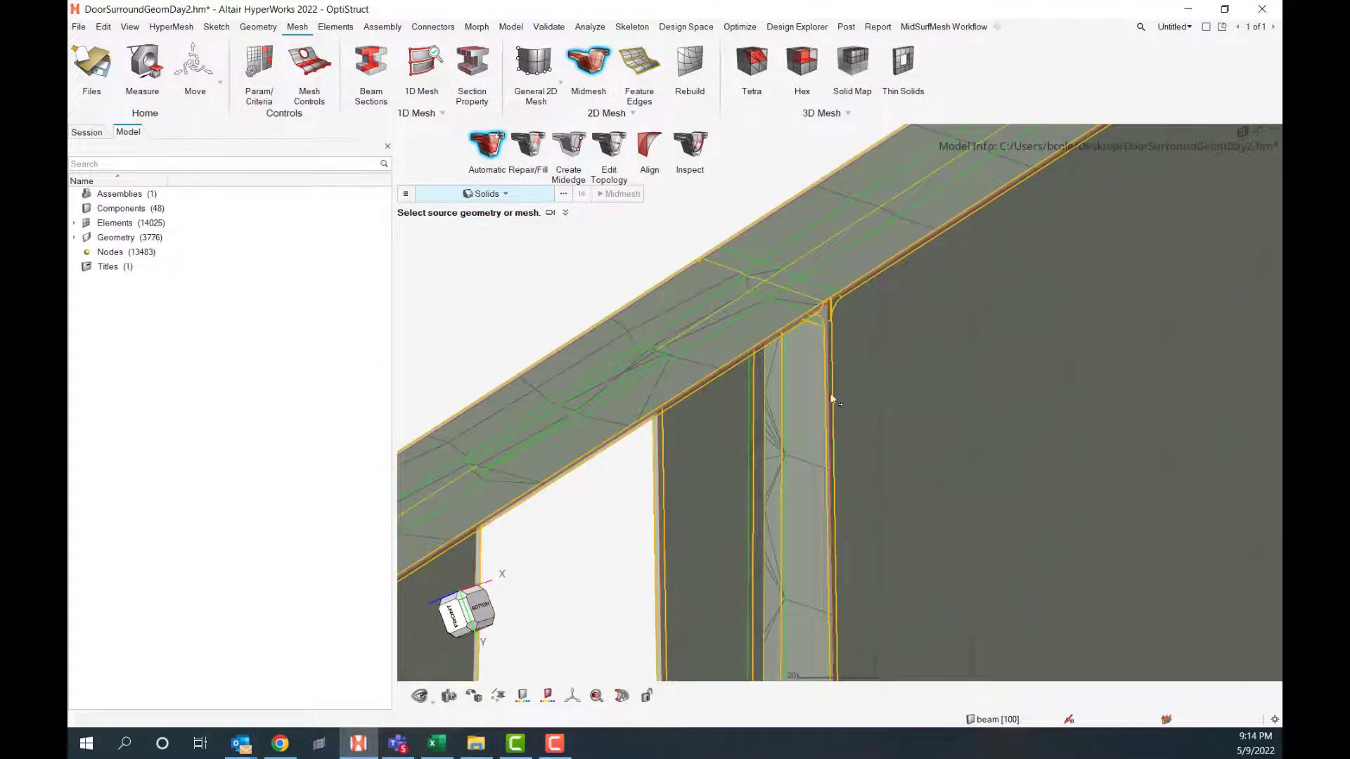
pyautogui.scroll(3, 831, 396)
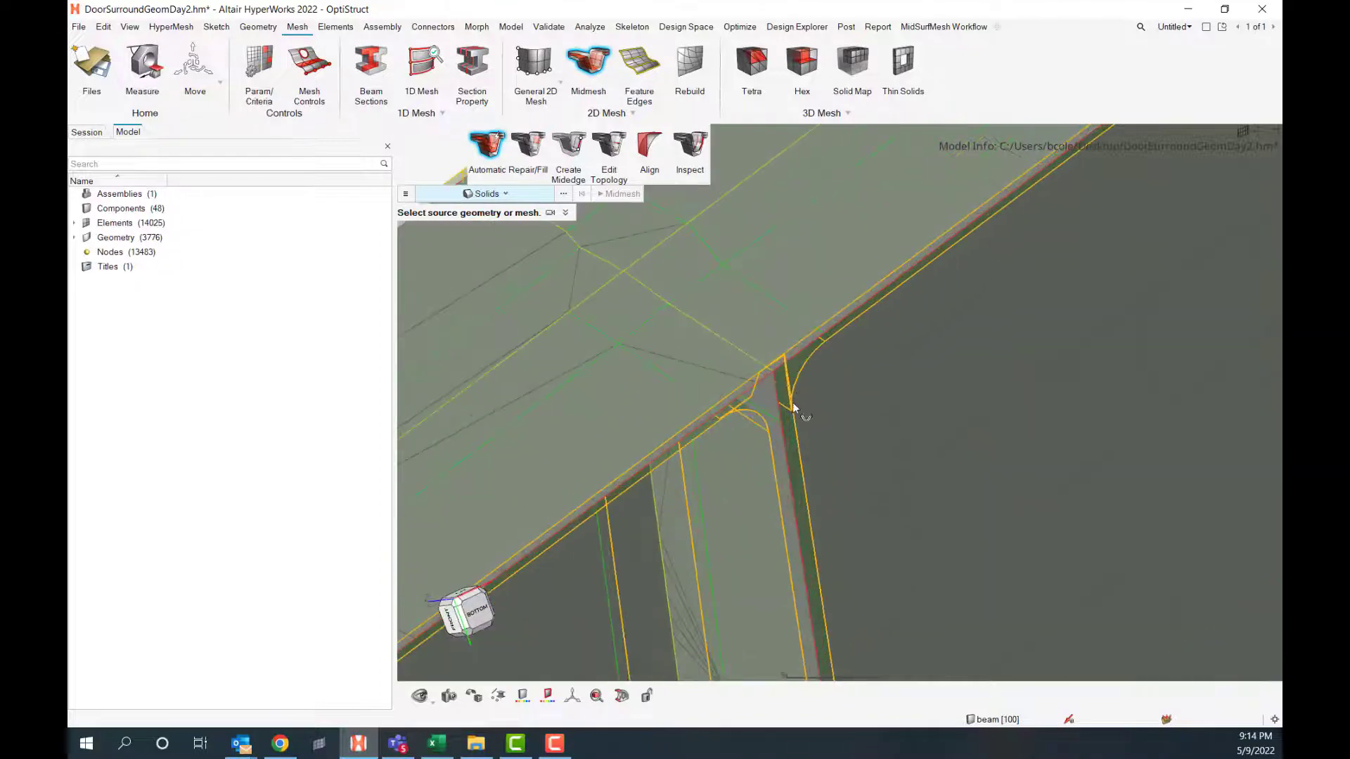
pyautogui.scroll(-3, 793, 408)
pyautogui.scroll(2, 1057, 358)
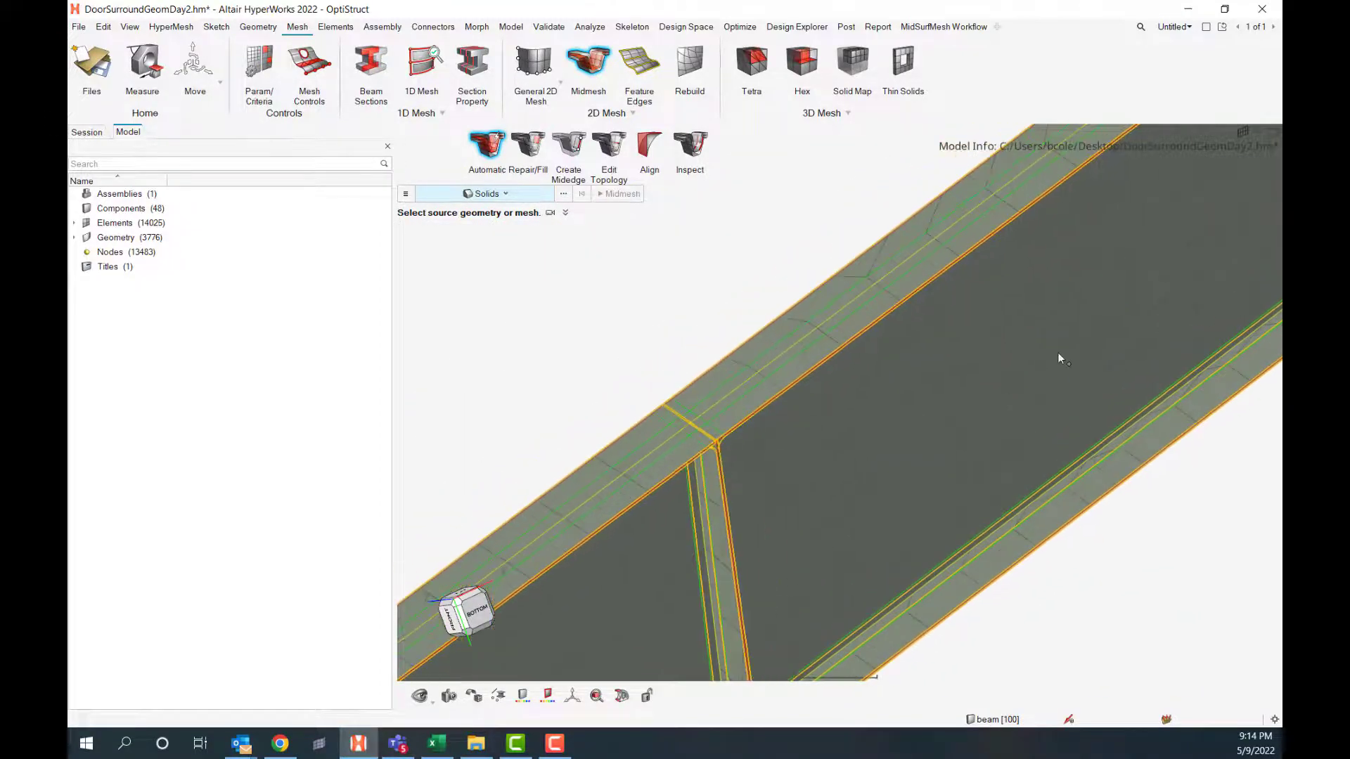
pyautogui.scroll(-3, 1057, 358)
pyautogui.moveTo(963, 436); pyautogui.dragTo(819, 582, button='right')
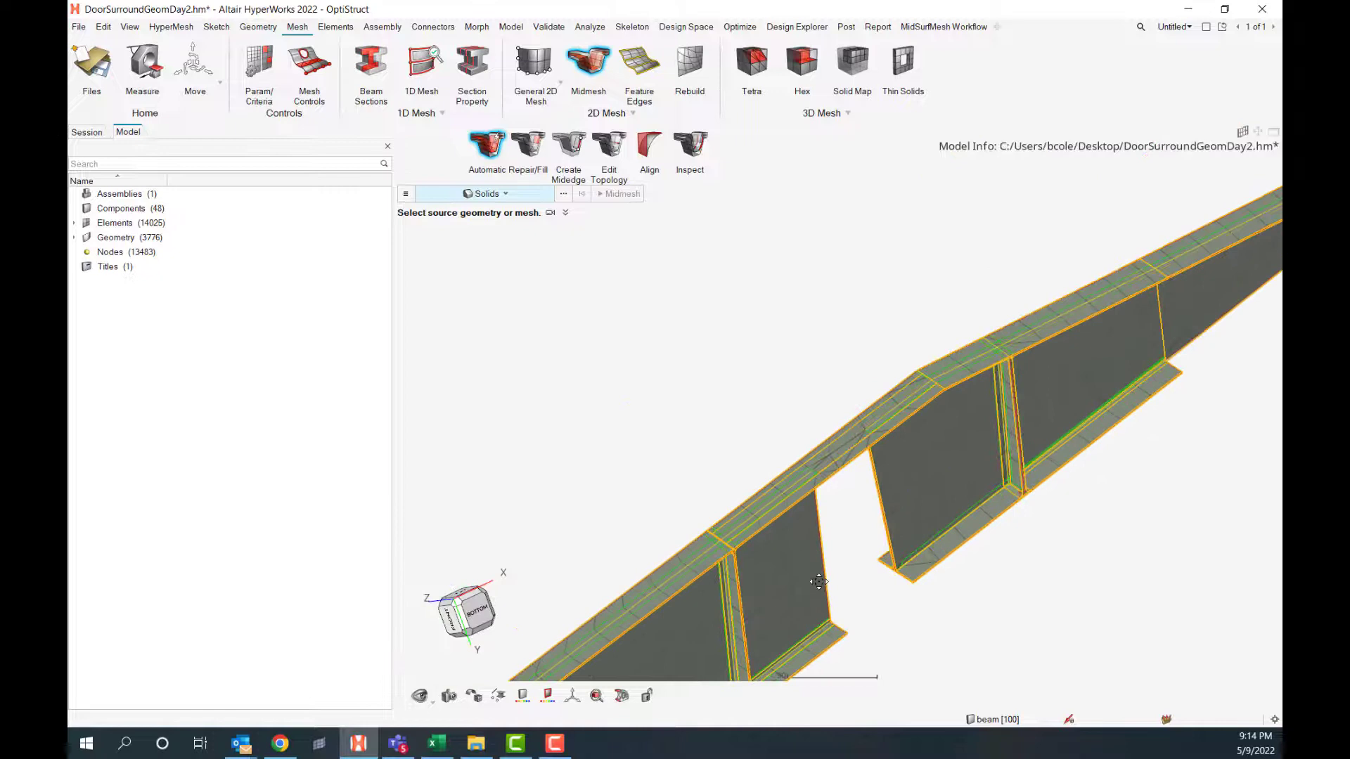
pyautogui.moveTo(1115, 503); pyautogui.dragTo(961, 502, button='right')
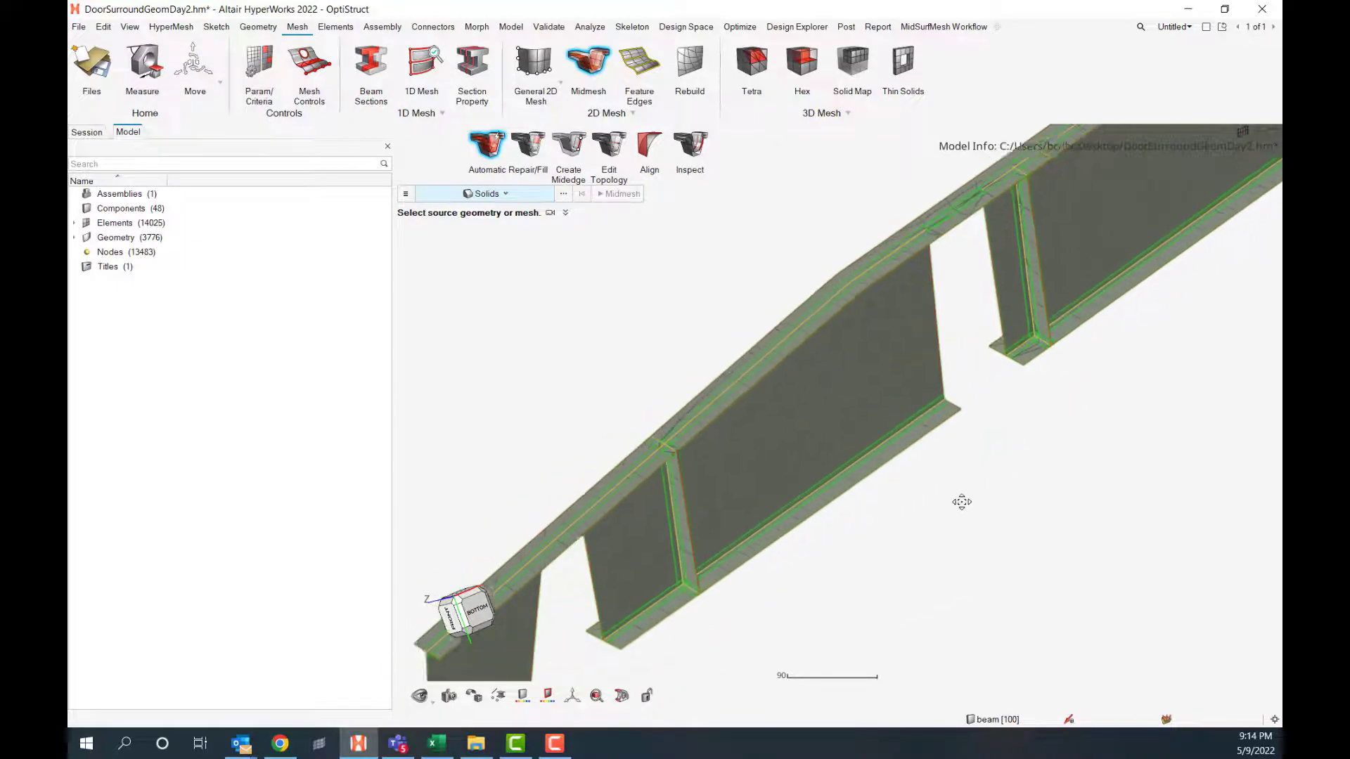
# Zoom to the flange corner and activate the Midmesh Align tool
pyautogui.scroll(10, 720, 435)
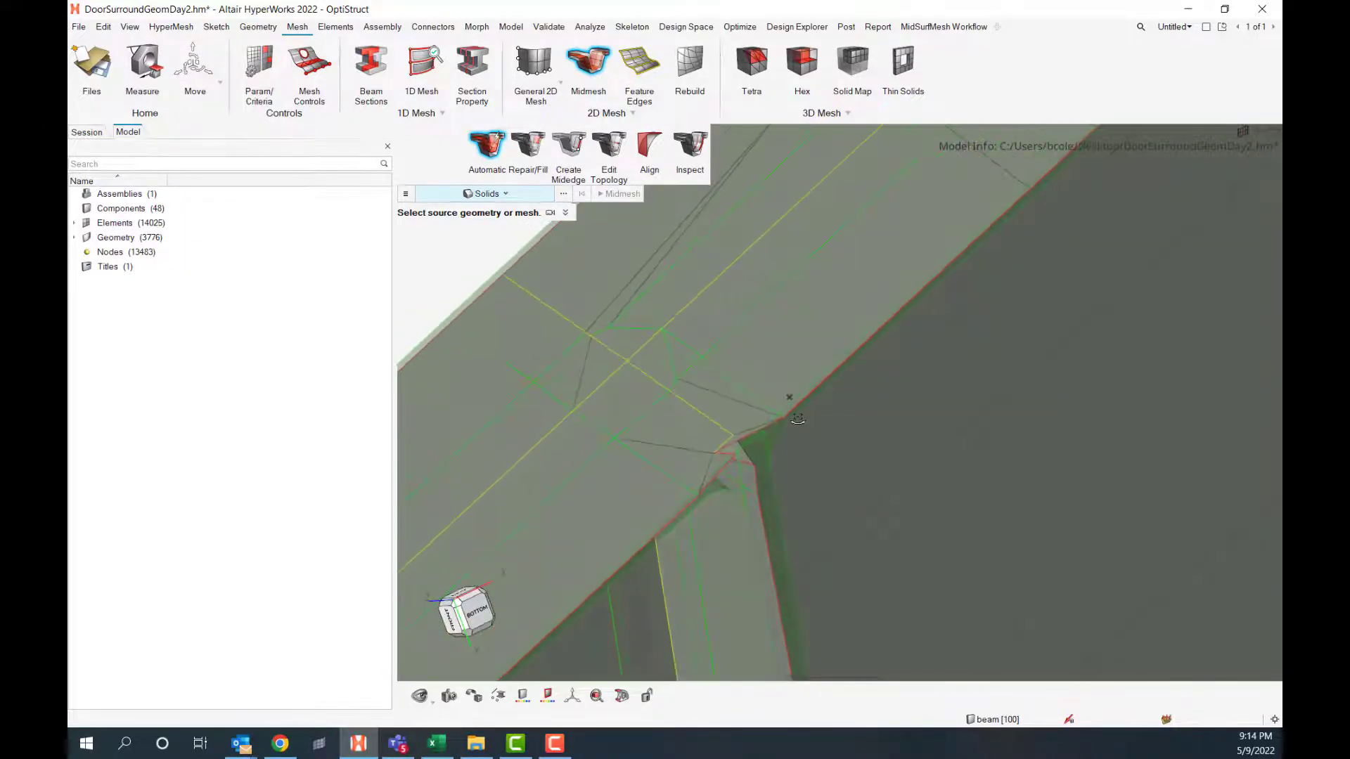
pyautogui.scroll(1, 797, 418)
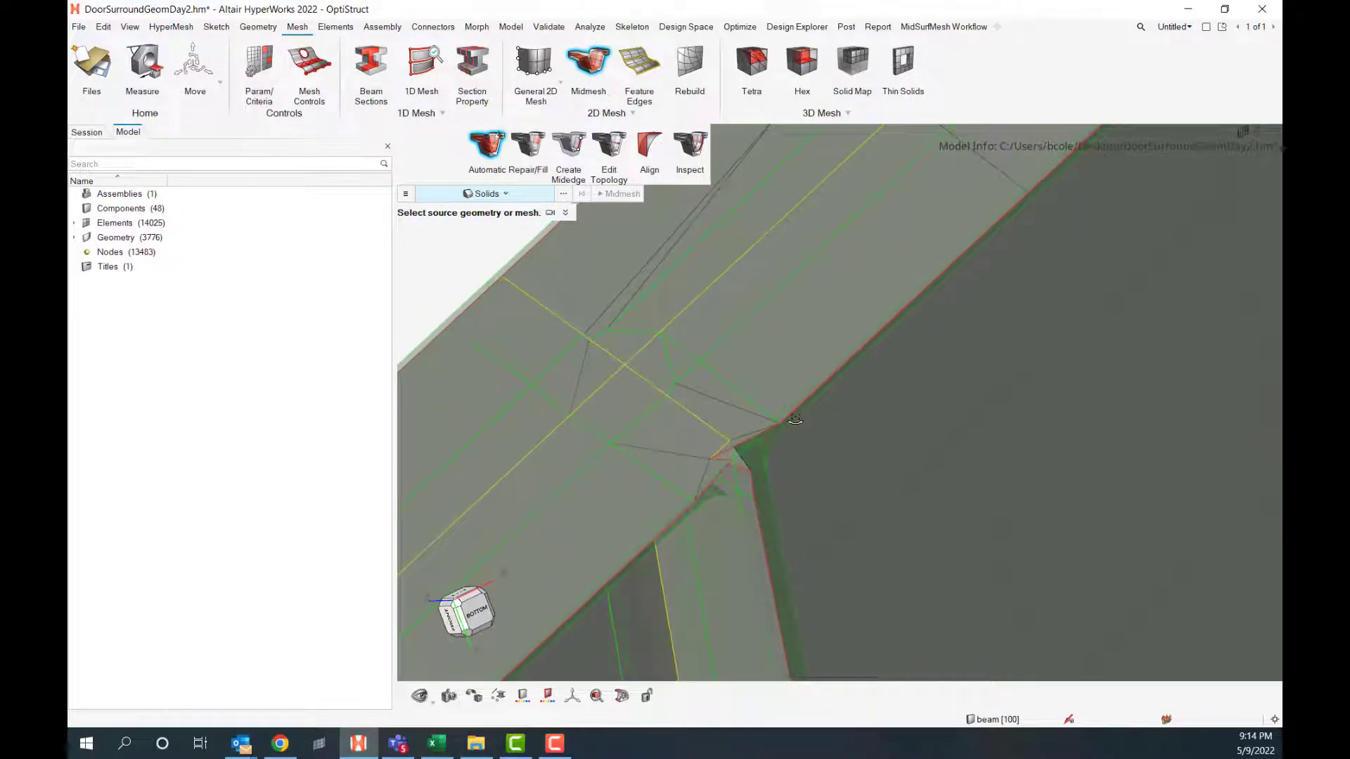
pyautogui.click(652, 146)
pyautogui.click(650, 146)
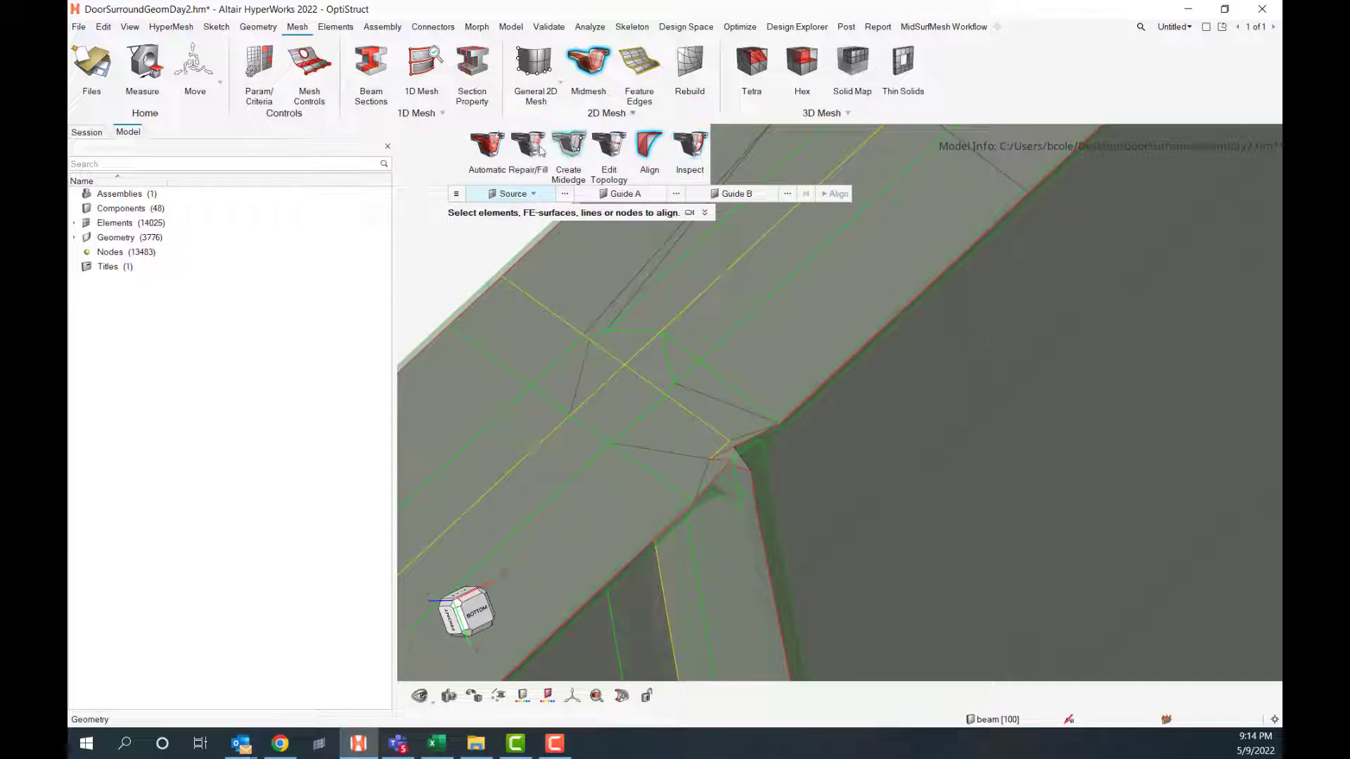
# Close the alignment help video and orbit to view the corner from below
pyautogui.moveTo(691, 215)
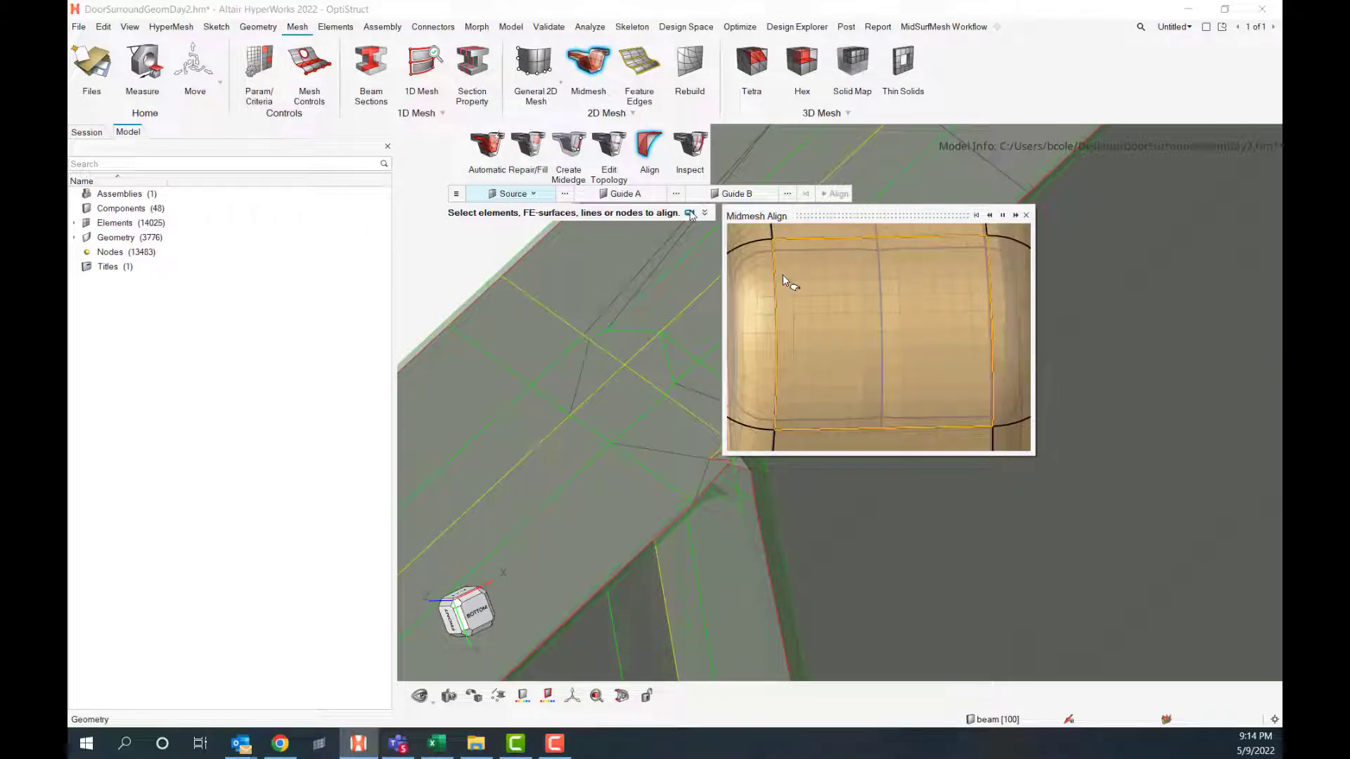
pyautogui.click(1027, 215)
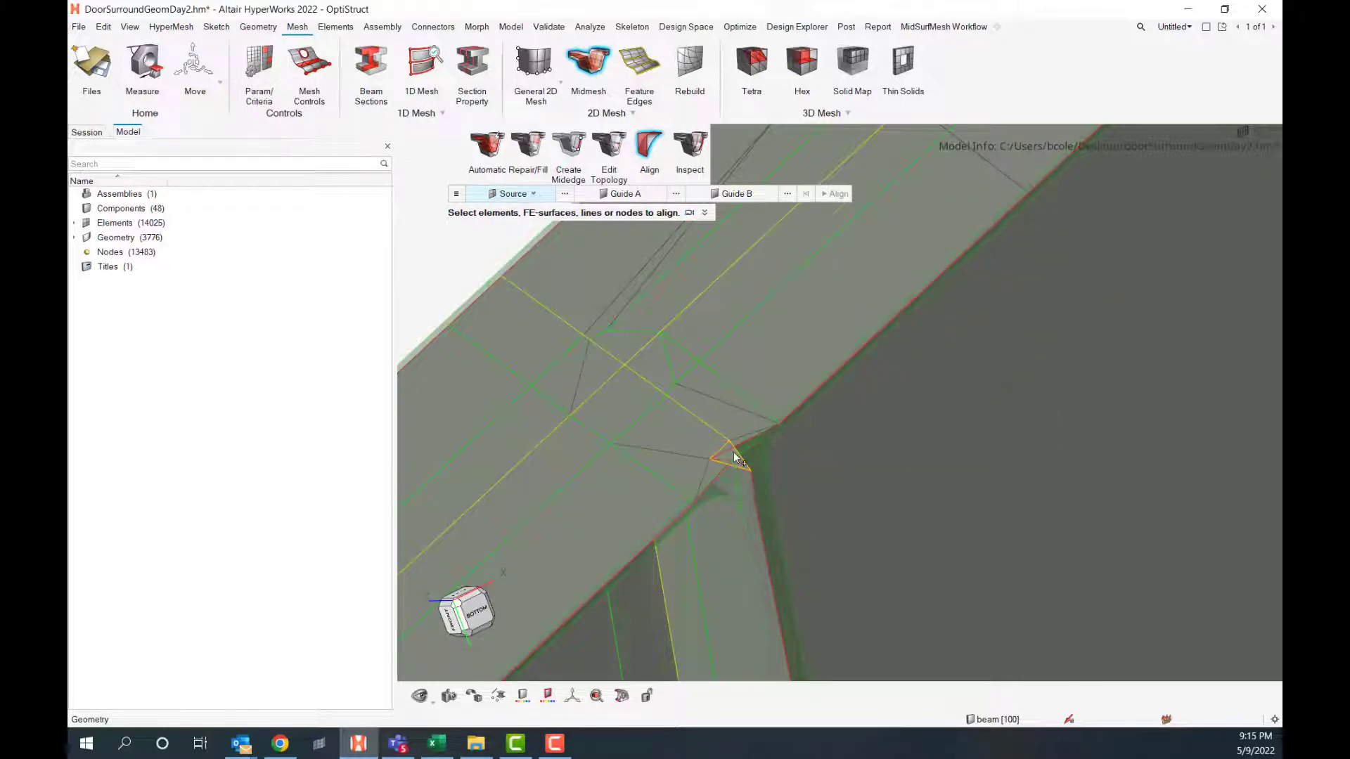
pyautogui.scroll(3, 781, 455)
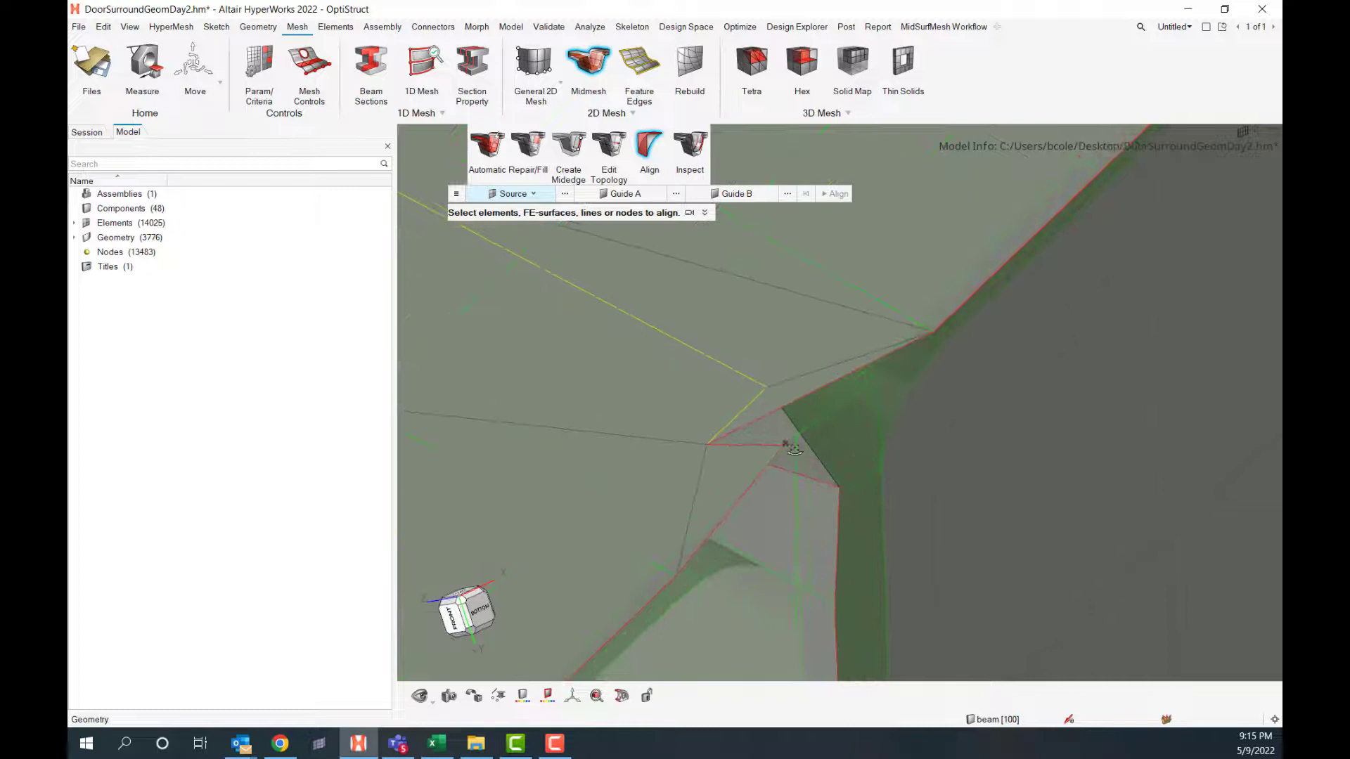
pyautogui.moveTo(794, 449); pyautogui.dragTo(754, 444, button='middle')
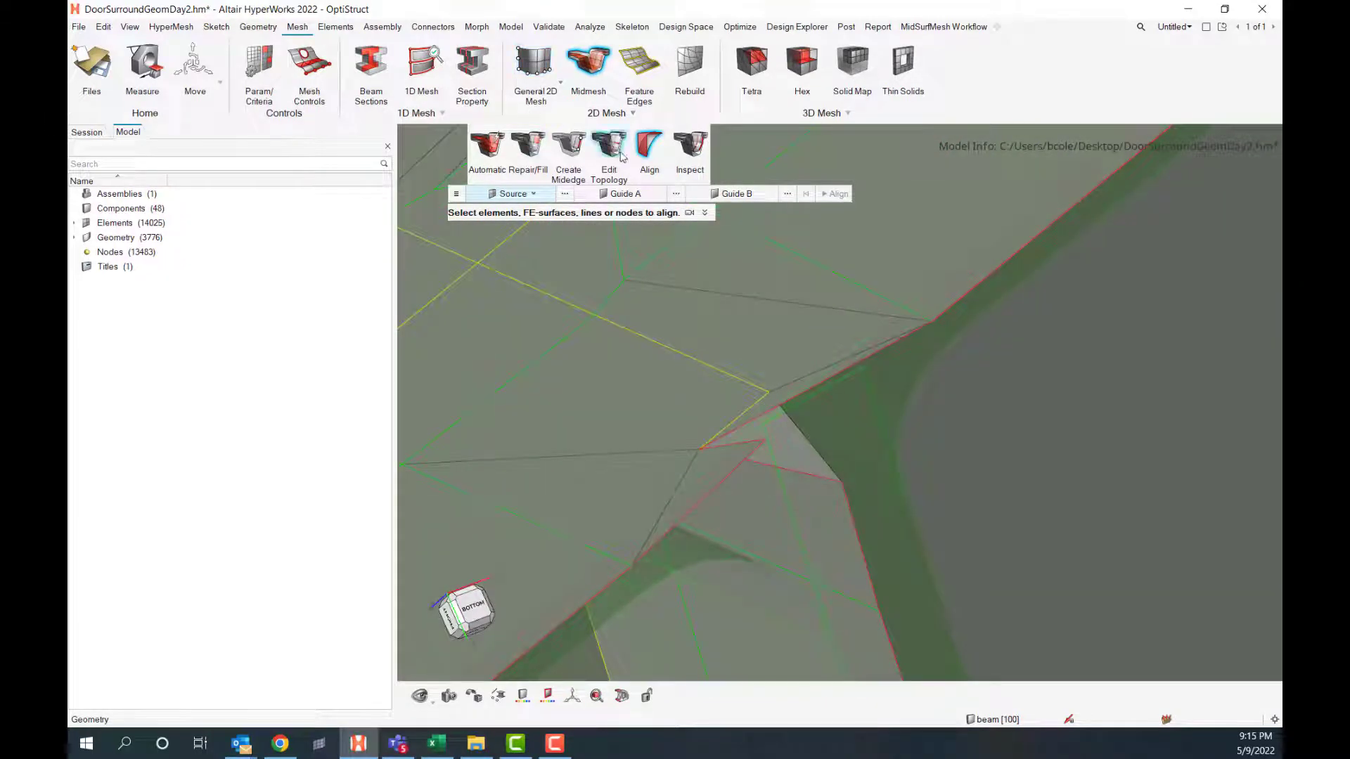
# Align the stray corner nodes onto the picked flange edge guide line
pyautogui.click(521, 195)
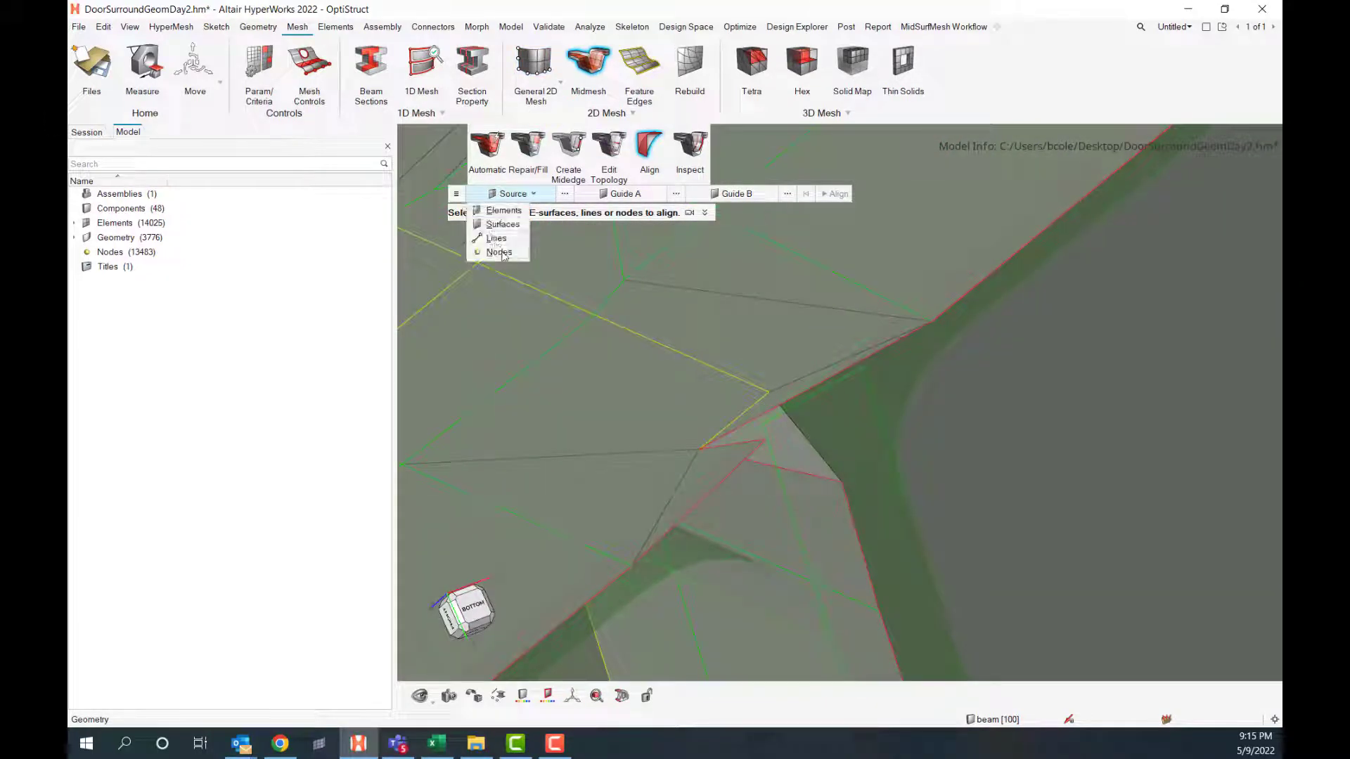
pyautogui.click(699, 449)
pyautogui.click(766, 438)
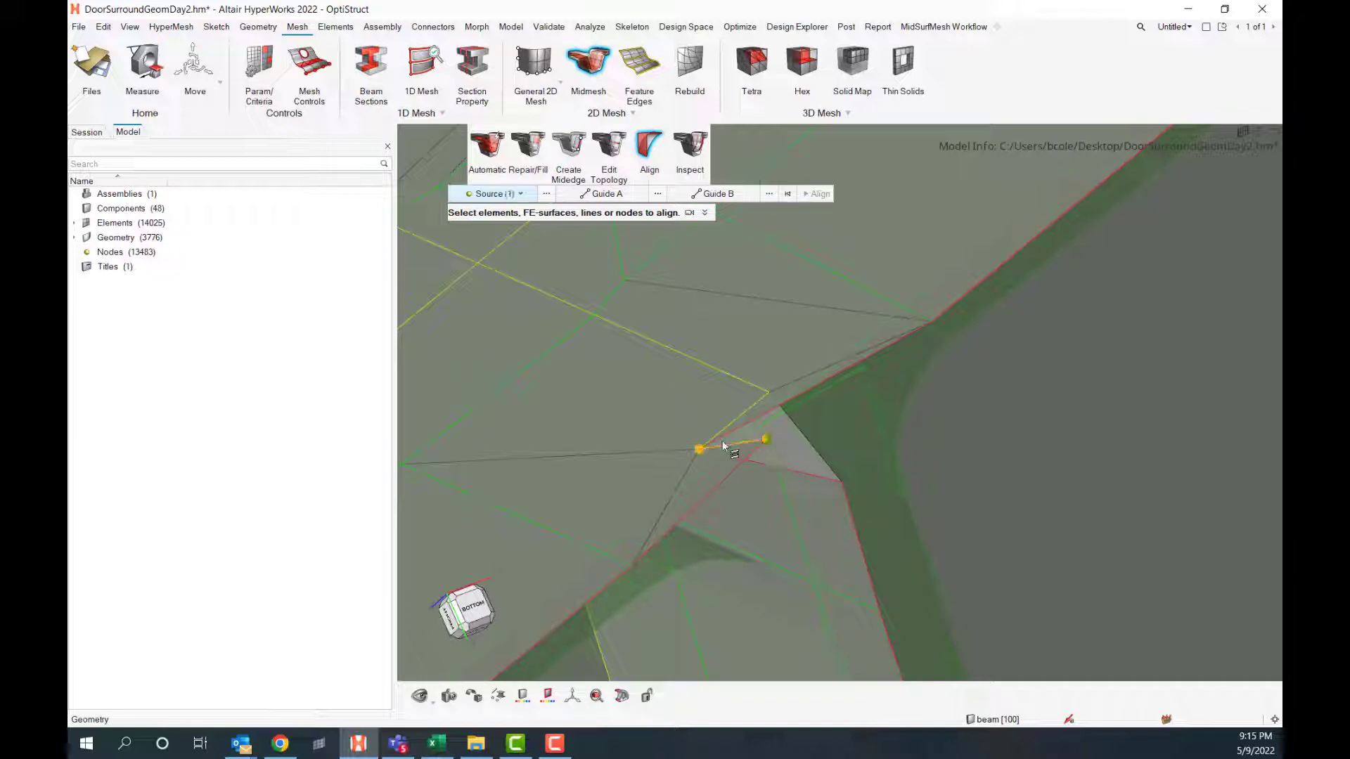
pyautogui.click(928, 322)
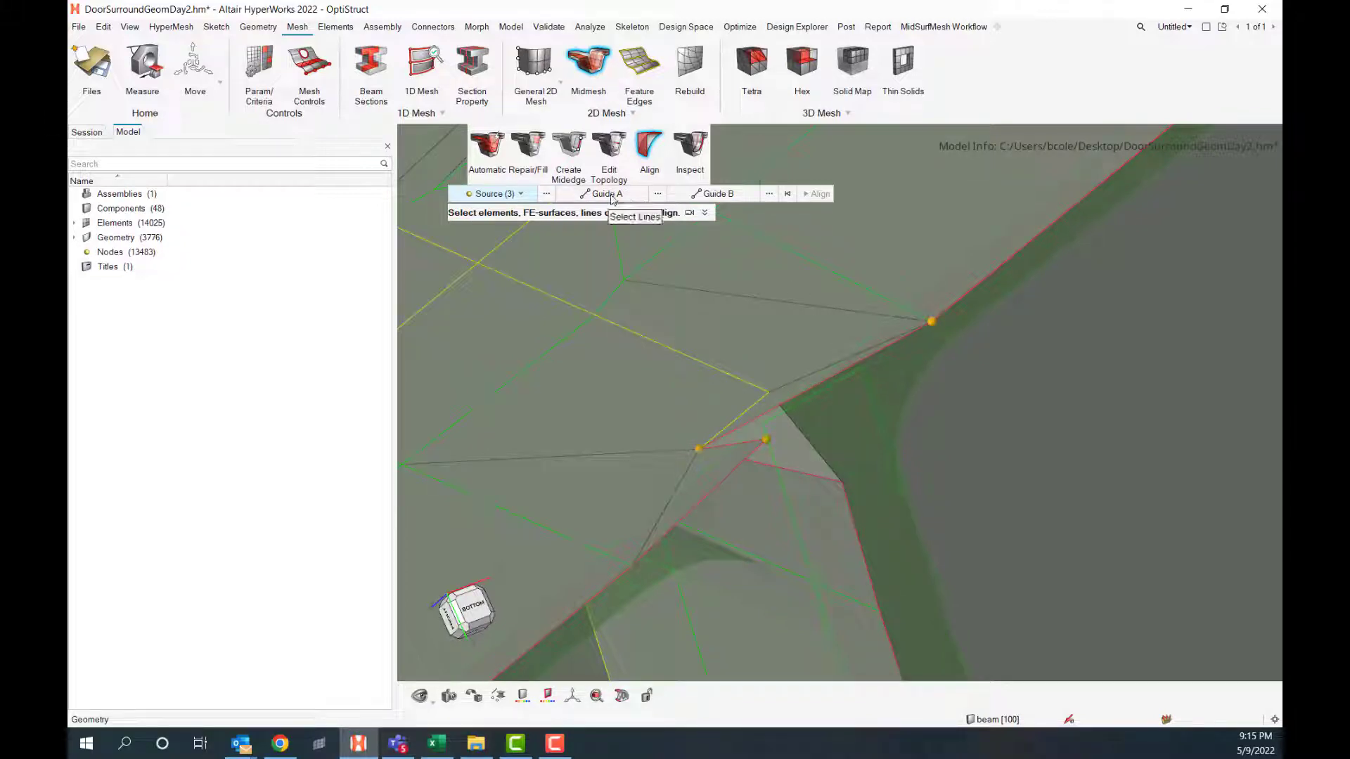
pyautogui.click(611, 194)
pyautogui.keyDown('ctrl'); pyautogui.moveTo(843, 366); pyautogui.dragTo(900, 349); pyautogui.keyUp('ctrl')
pyautogui.click(912, 341)
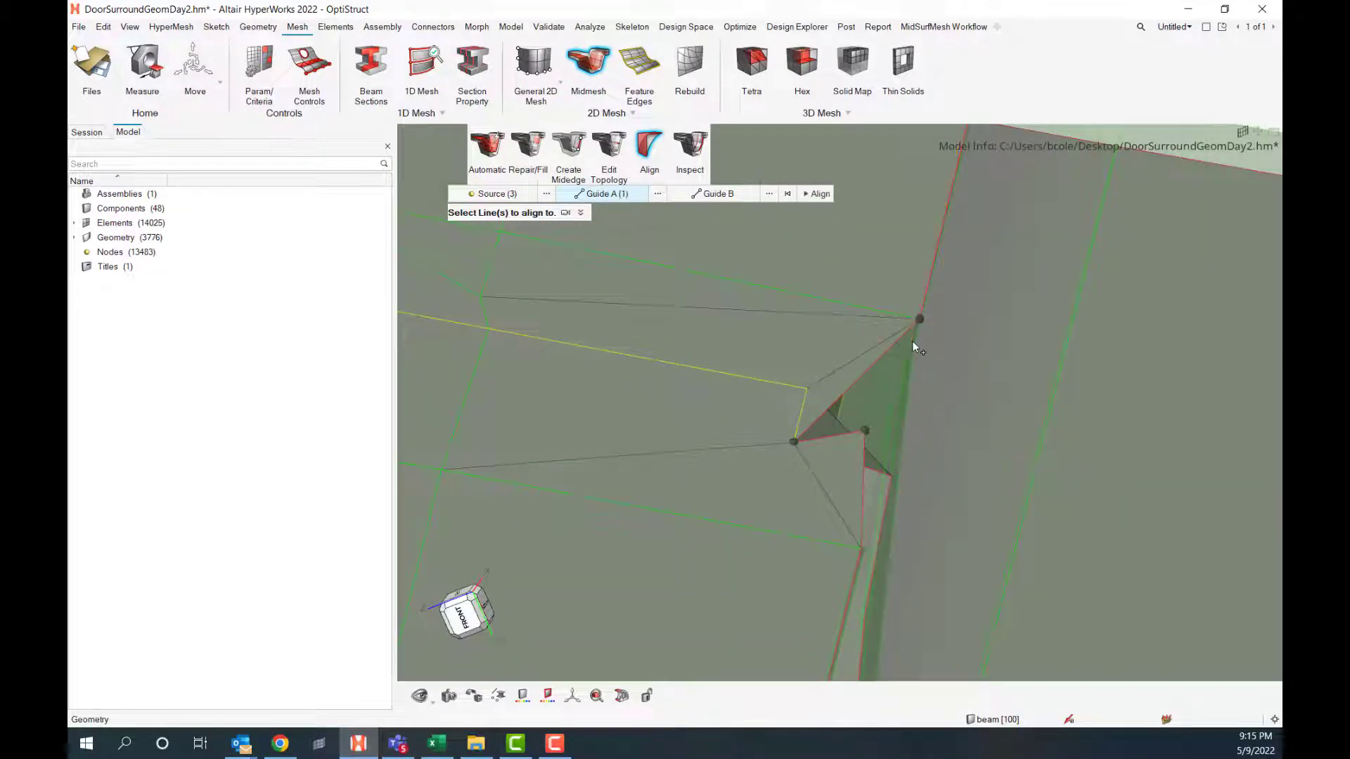
pyautogui.click(820, 194)
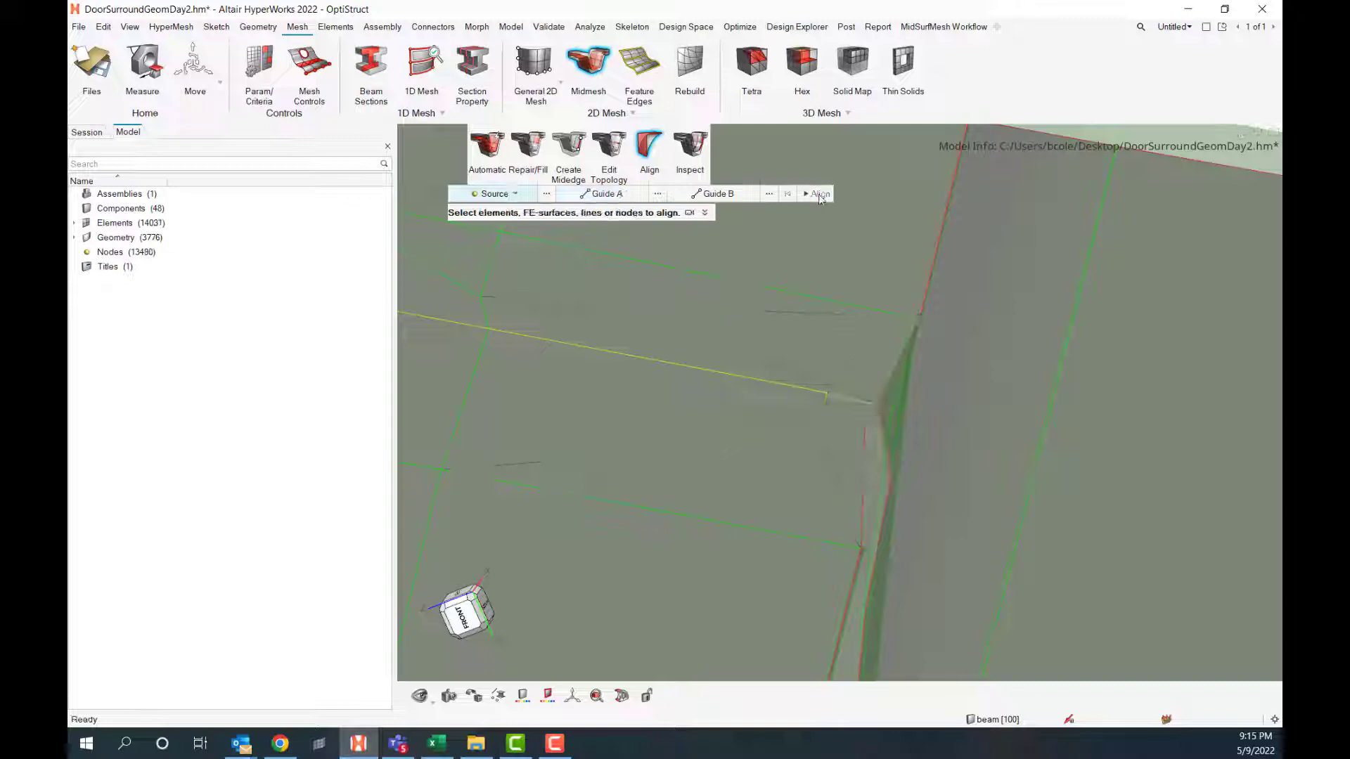
# Inspect the aligned flange corner, then exit the Align tool
pyautogui.keyDown('ctrl'); pyautogui.moveTo(858, 318); pyautogui.dragTo(641, 420); pyautogui.keyUp('ctrl')
pyautogui.scroll(-5, 904, 450)
pyautogui.scroll(3, 636, 435)
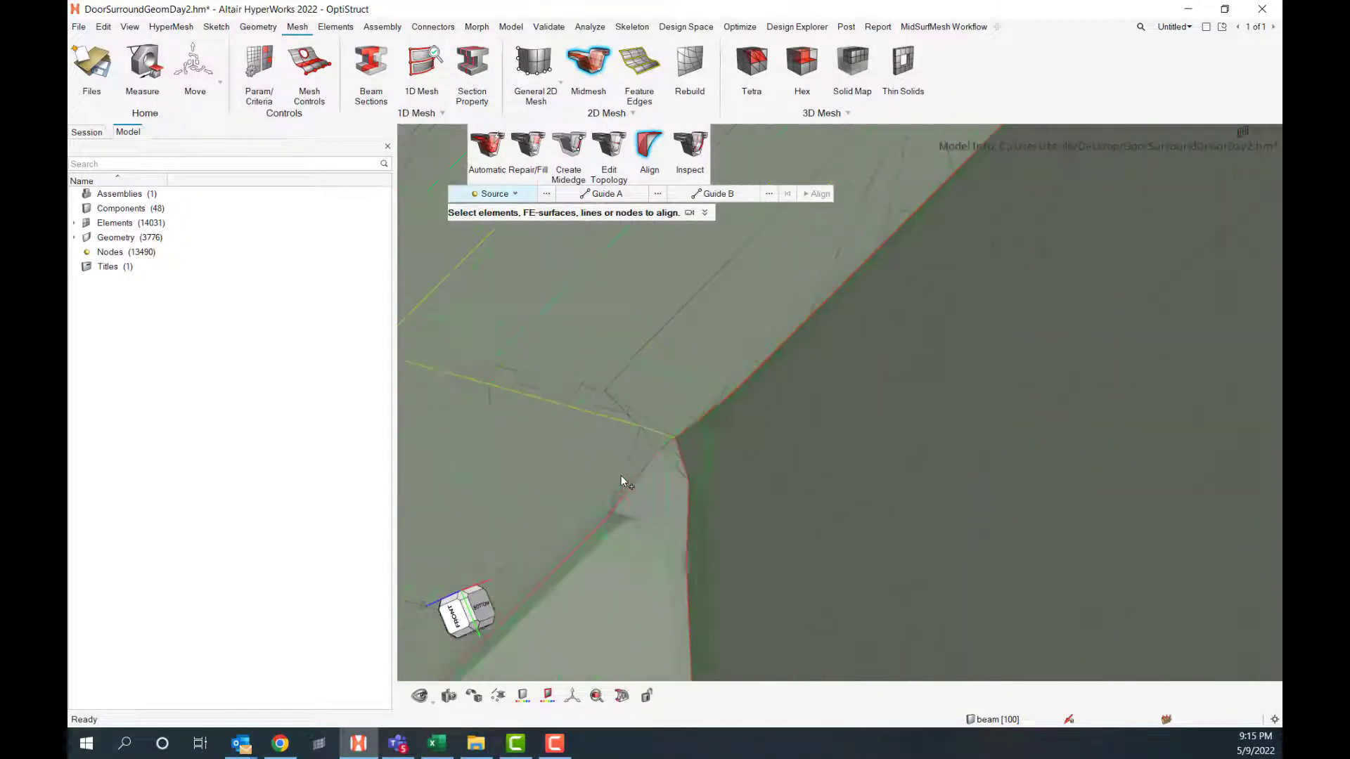
pyautogui.keyDown('ctrl'); pyautogui.moveTo(623, 482); pyautogui.dragTo(657, 483); pyautogui.keyUp('ctrl')
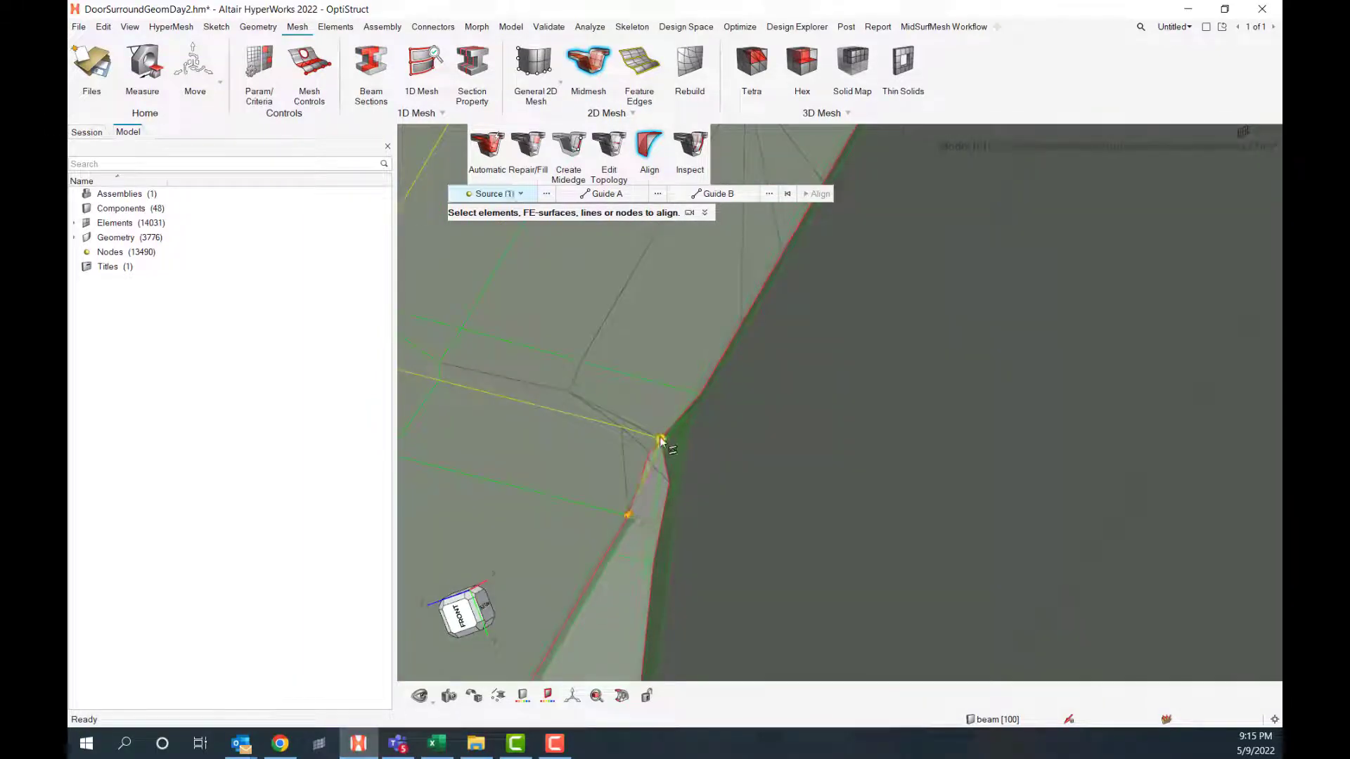
pyautogui.moveTo(659, 436)
pyautogui.mouseDown()
pyautogui.moveTo(526, 222)
pyautogui.moveTo(558, 413)
pyautogui.mouseUp()
pyautogui.press('Escape')
pyautogui.keyDown('ctrl'); pyautogui.moveTo(683, 470); pyautogui.dragTo(727, 480); pyautogui.keyUp('ctrl')
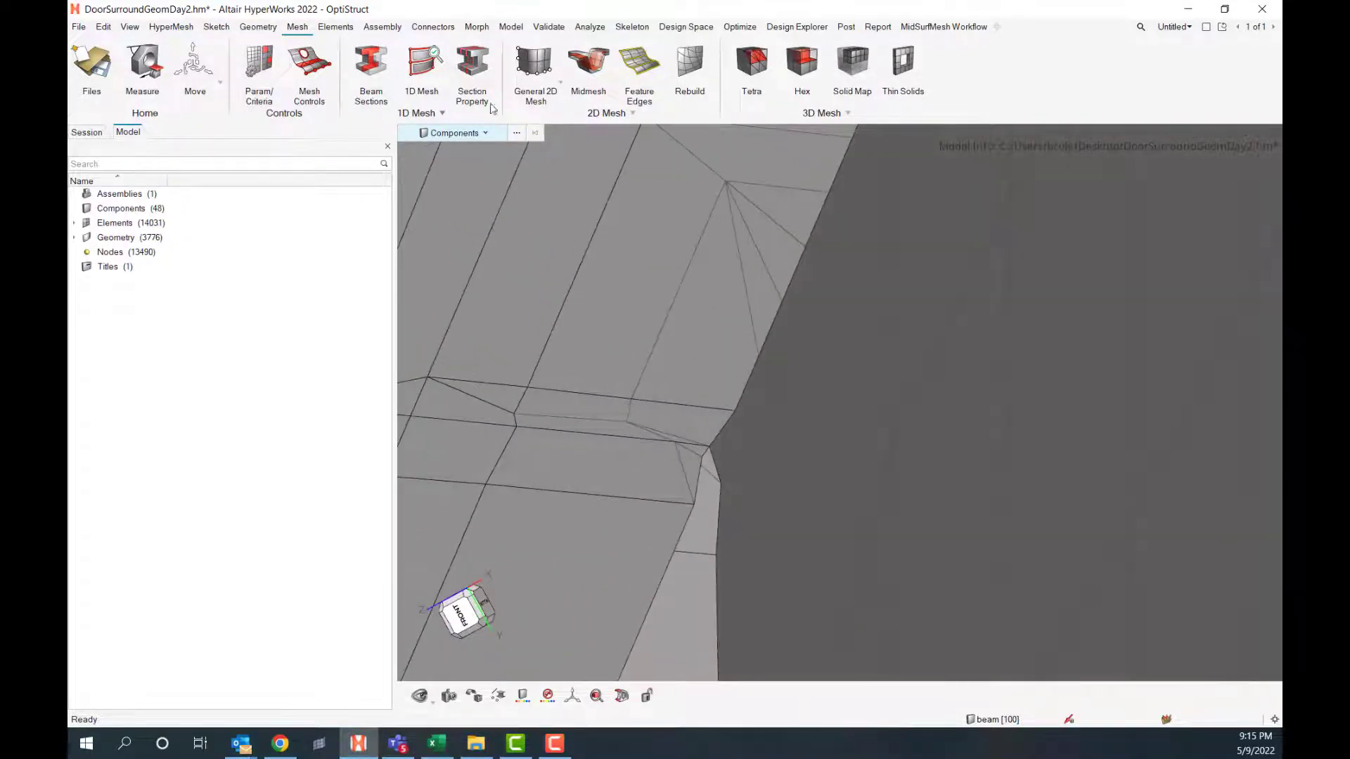
# Reopen Align on a junction node, then clear it and switch to element deletion
pyautogui.click(588, 63)
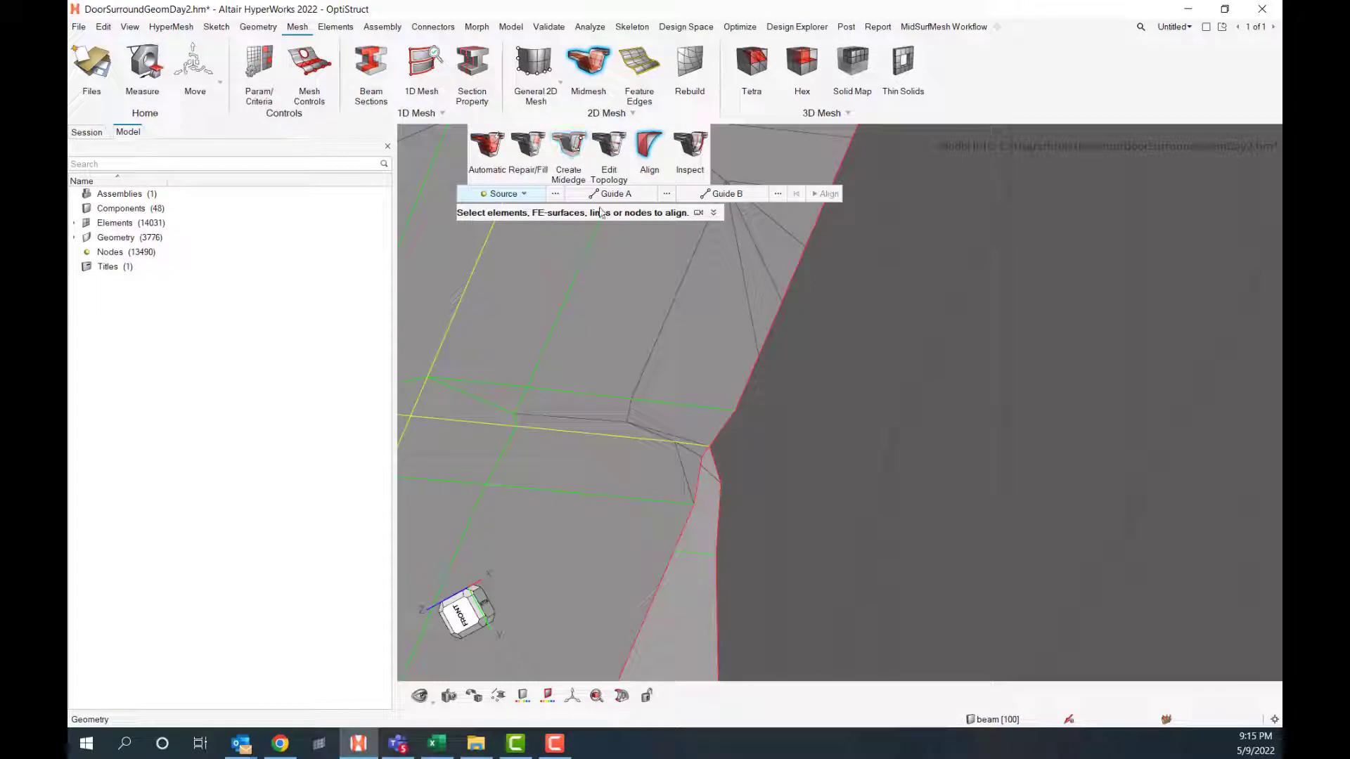
pyautogui.click(695, 505)
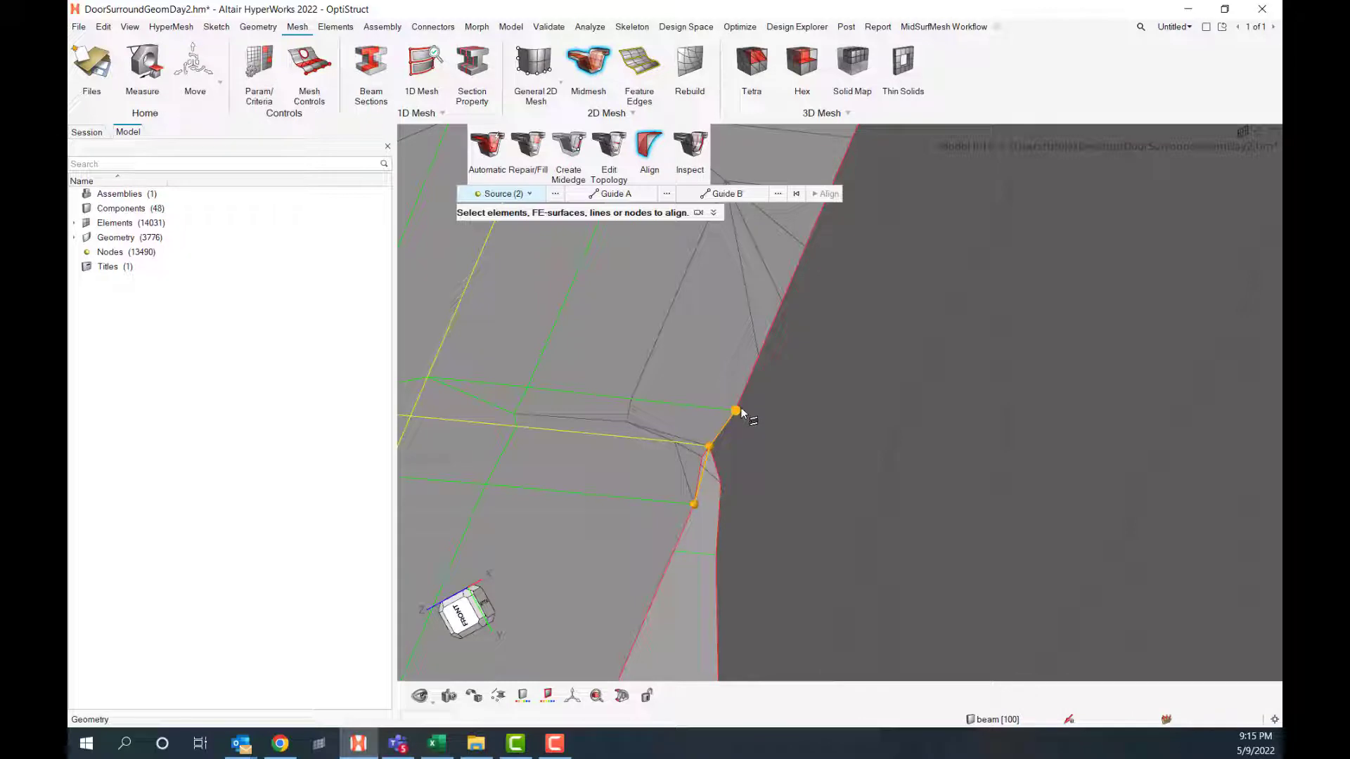
pyautogui.press('Escape')
pyautogui.moveTo(712, 436)
pyautogui.keyDown('ctrl'); pyautogui.mouseDown()
pyautogui.moveTo(706, 467)
pyautogui.moveTo(717, 461)
pyautogui.mouseUp(); pyautogui.keyUp('ctrl')
pyautogui.press('Escape')
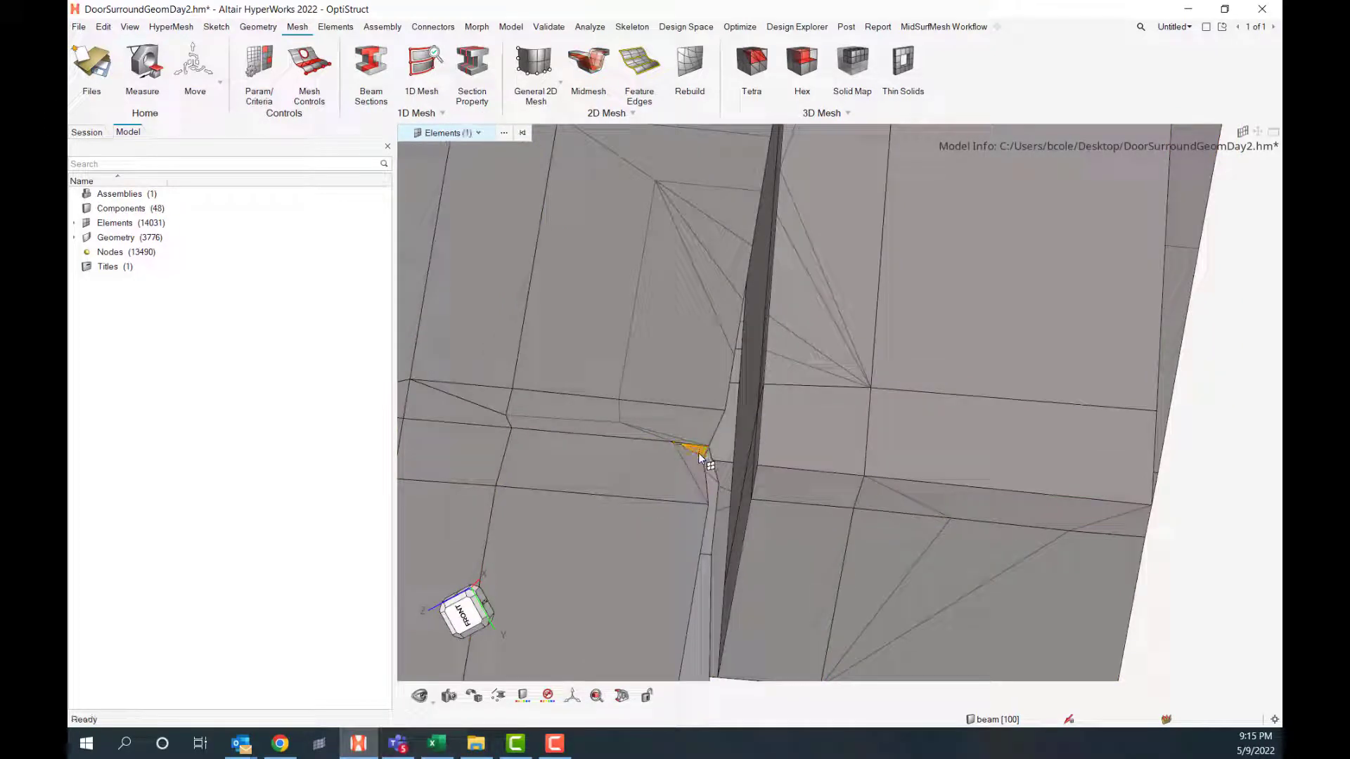
# Delete the thin sliver triangle and the neighbouring quad at the beam-post junction
pyautogui.click(697, 457)
pyautogui.press('Delete')
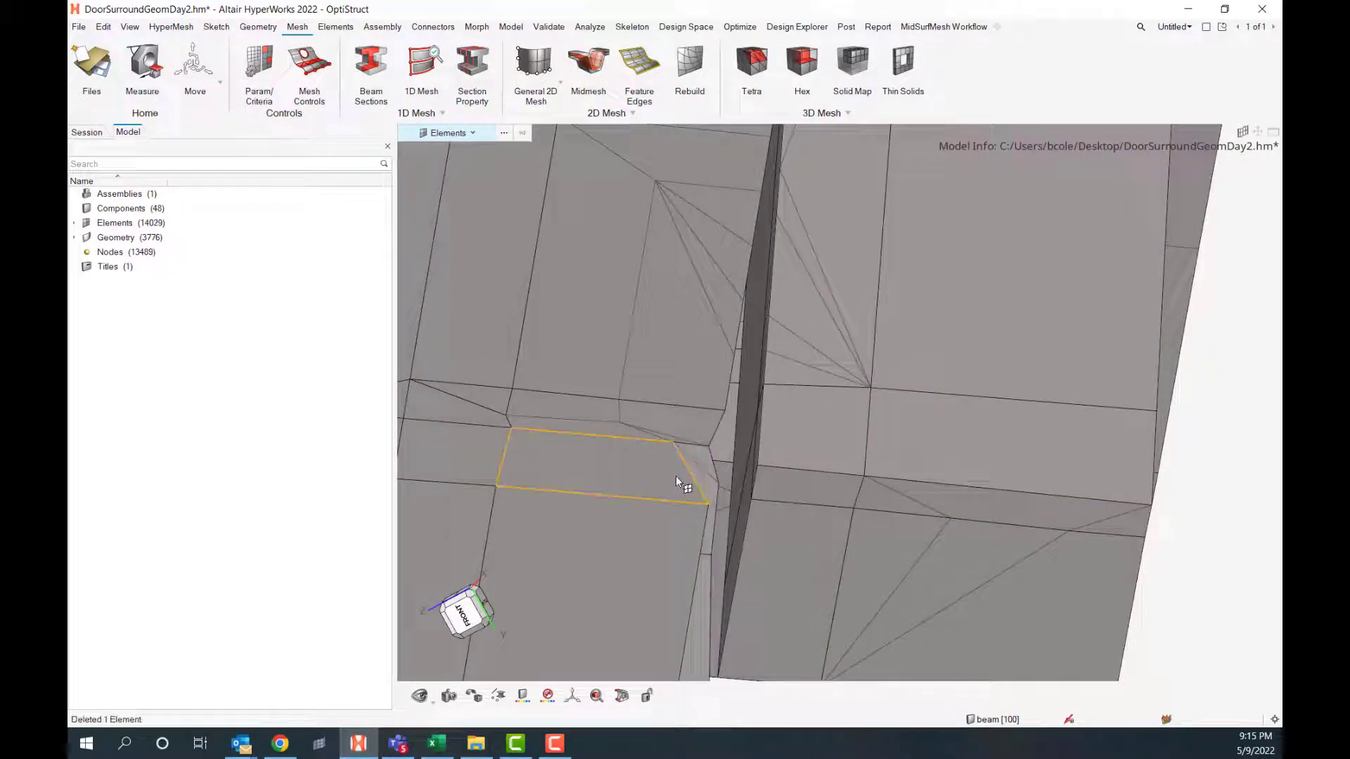
pyautogui.click(676, 475)
pyautogui.press('Delete')
# Inspect the resulting gap and open Midmesh Repair/Fill
pyautogui.scroll(2, 678, 437)
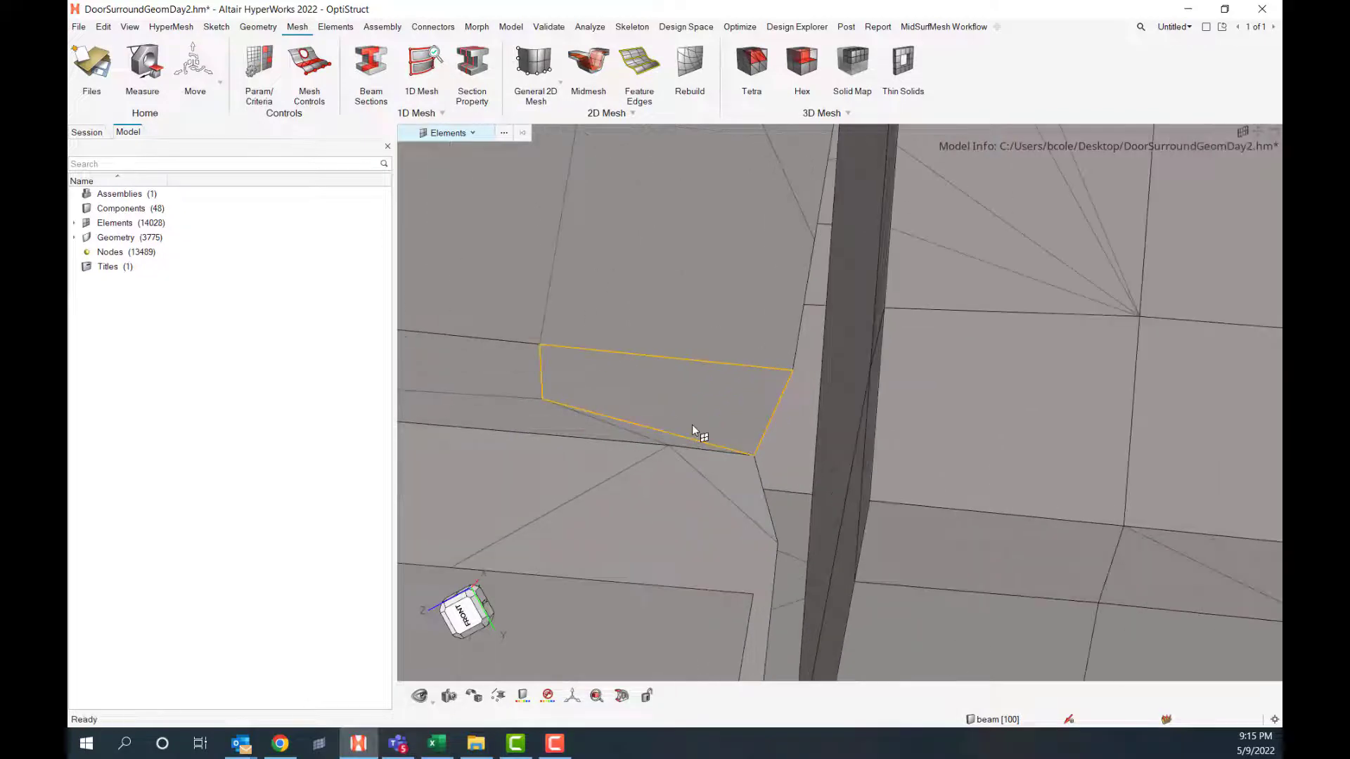
pyautogui.moveTo(699, 431); pyautogui.dragTo(822, 391, button='right')
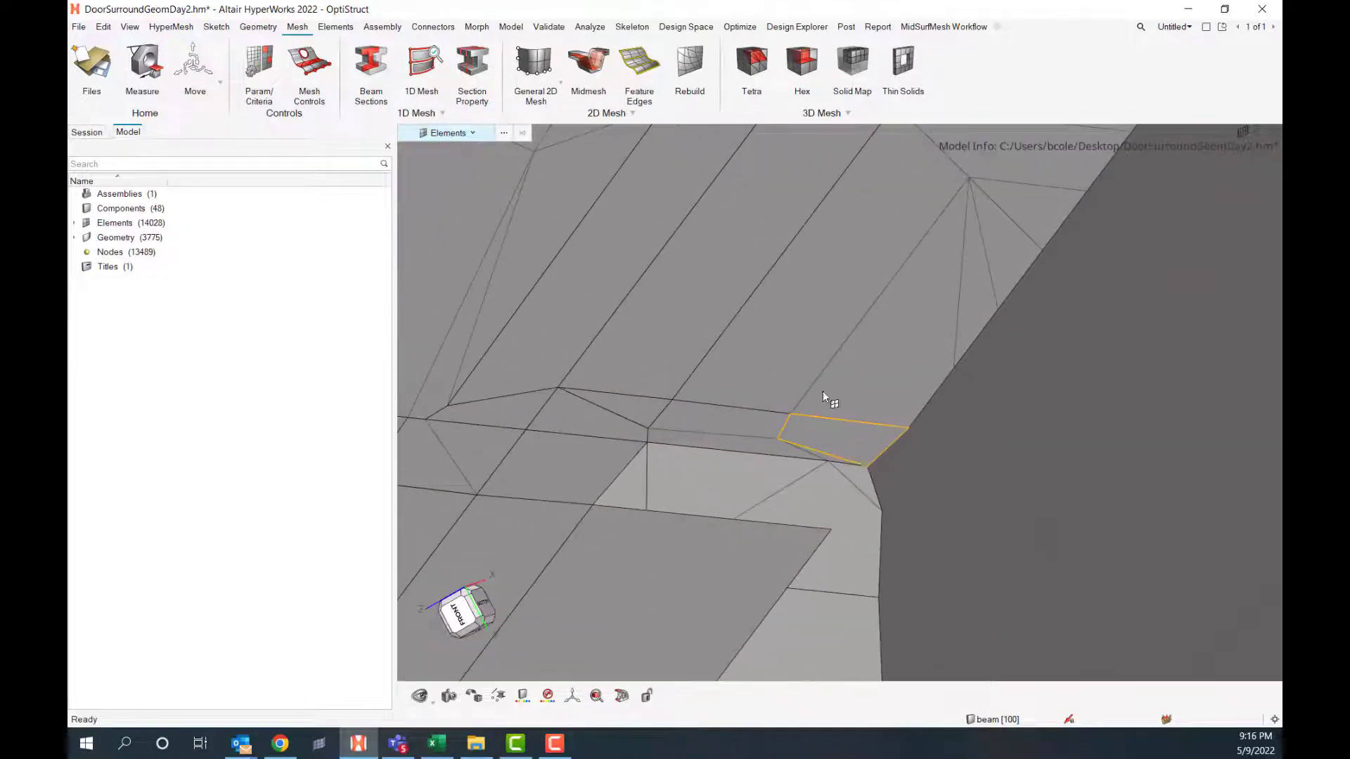
pyautogui.click(588, 63)
pyautogui.click(526, 149)
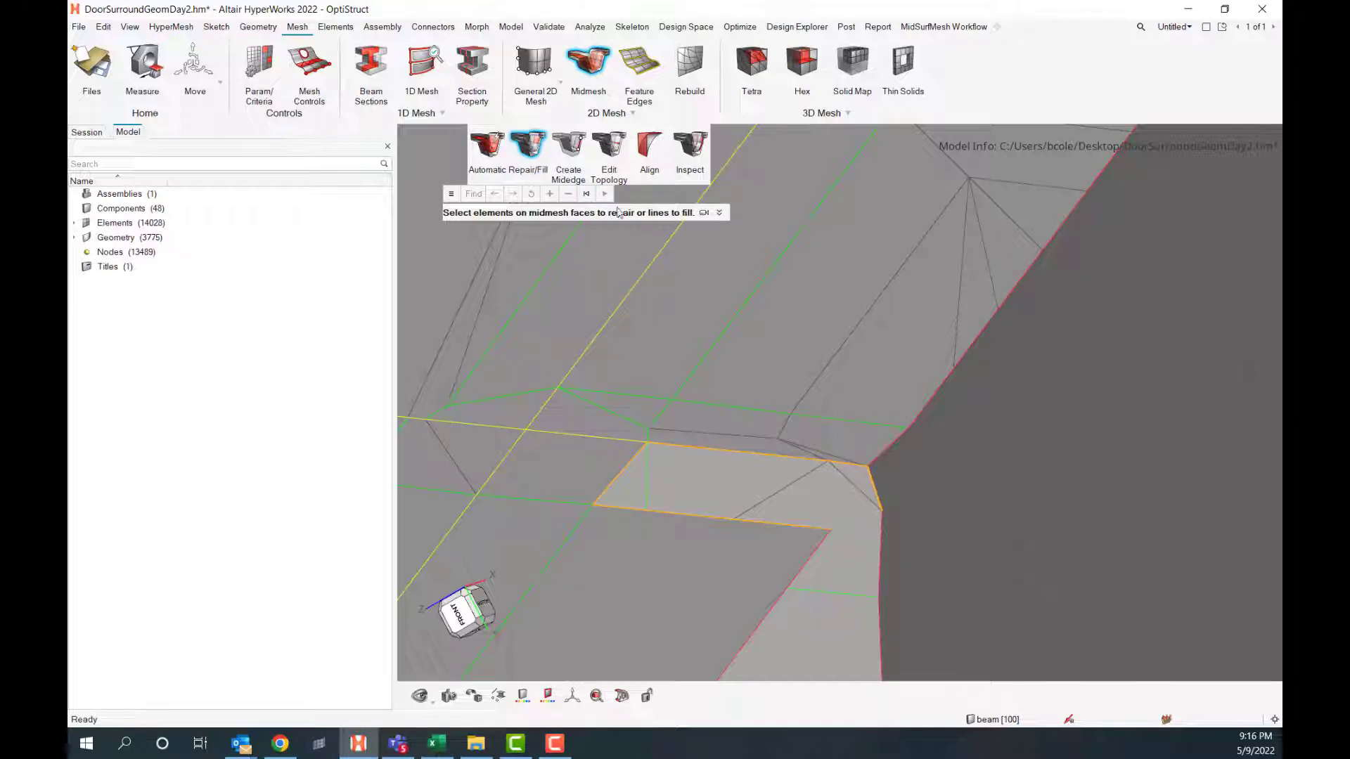
pyautogui.moveTo(703, 212)
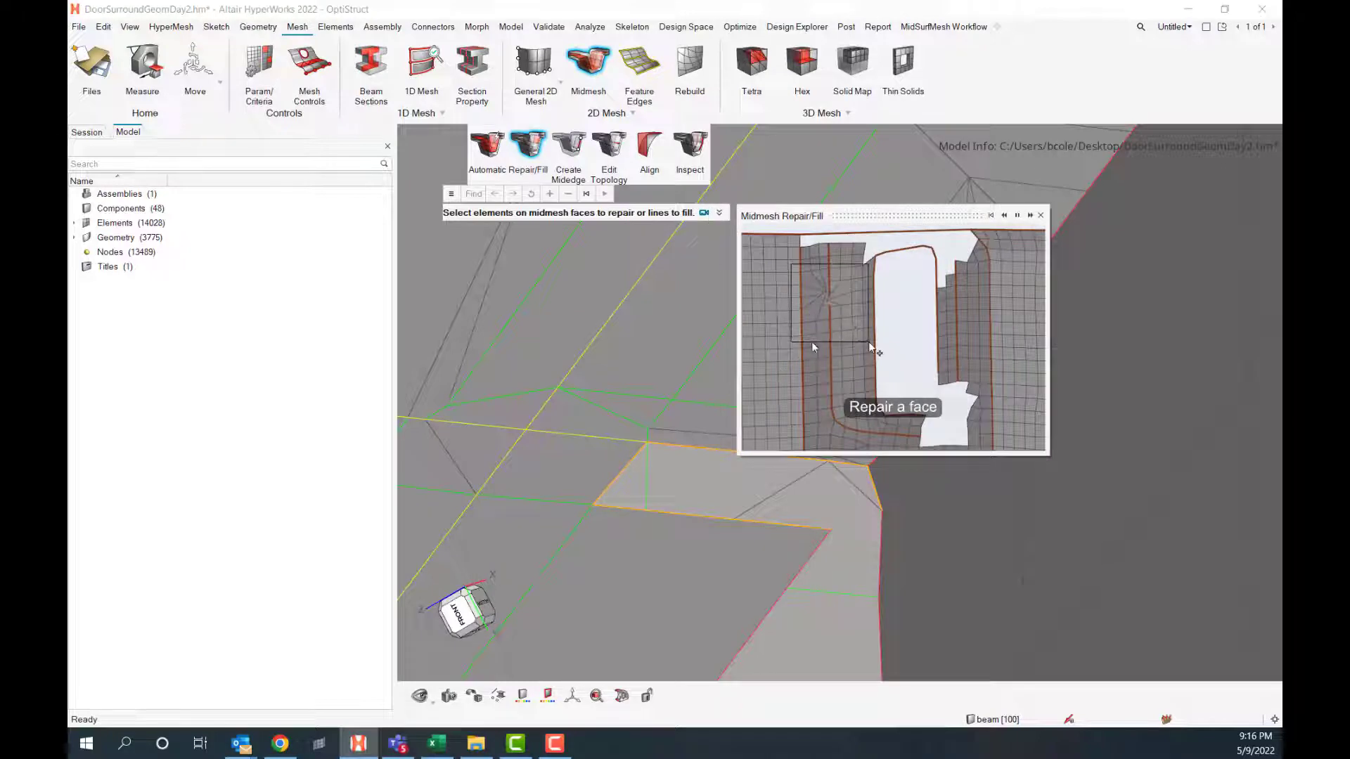
pyautogui.click(1039, 216)
pyautogui.moveTo(817, 437)
pyautogui.mouseDown(button='right')
pyautogui.moveTo(790, 454)
pyautogui.moveTo(811, 494)
pyautogui.moveTo(790, 529)
pyautogui.moveTo(774, 512)
pyautogui.mouseUp(button='right')
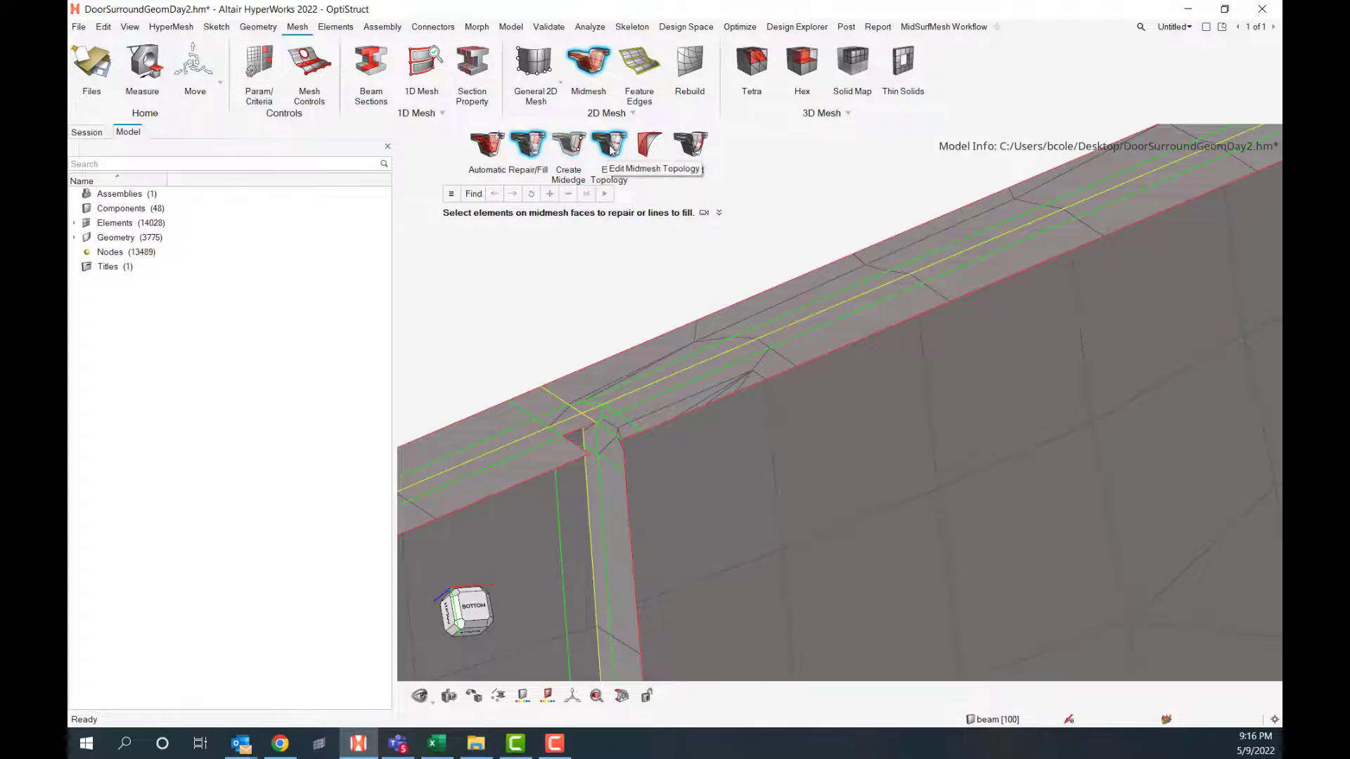
# Window-select the midmesh face where the vertical post meets the top flange and run Repair Face on it
pyautogui.moveTo(737, 386); pyautogui.dragTo(718, 421, button='right')
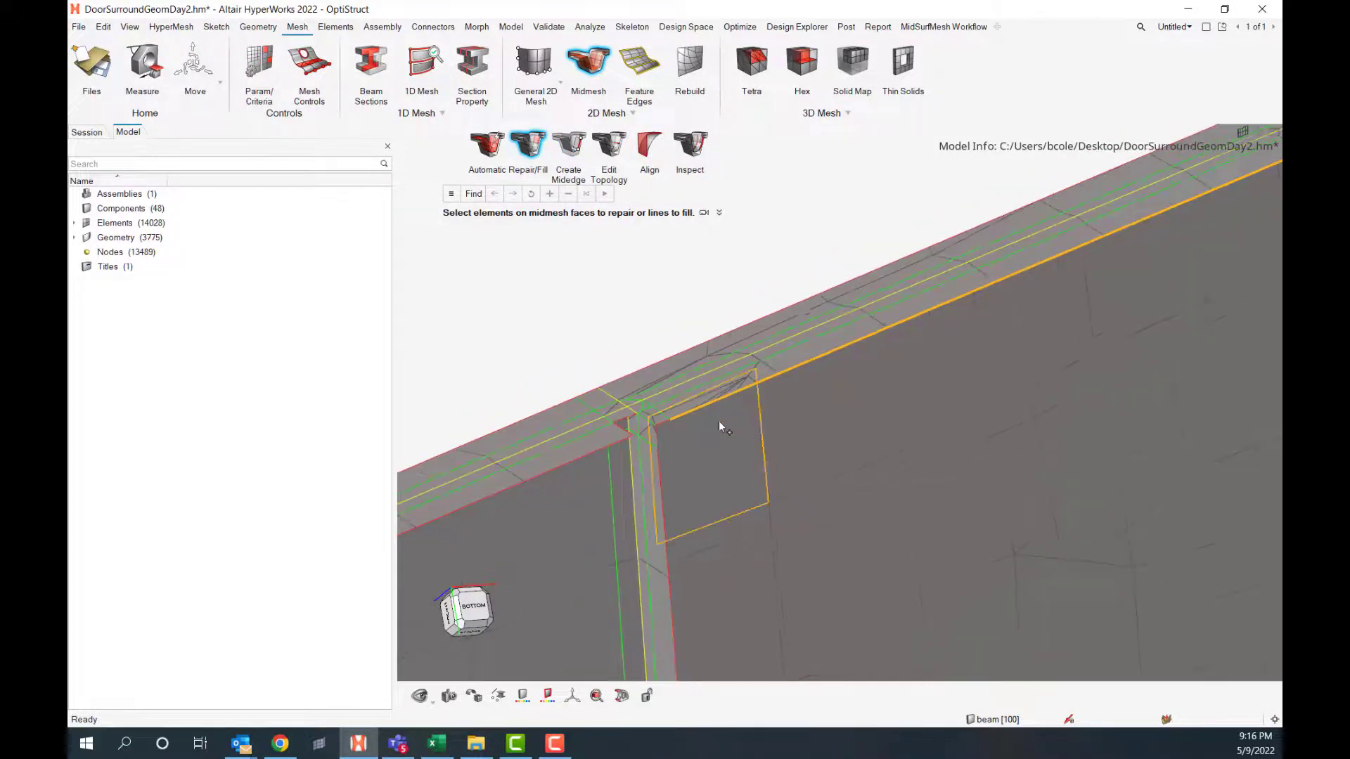
pyautogui.scroll(5, 625, 423)
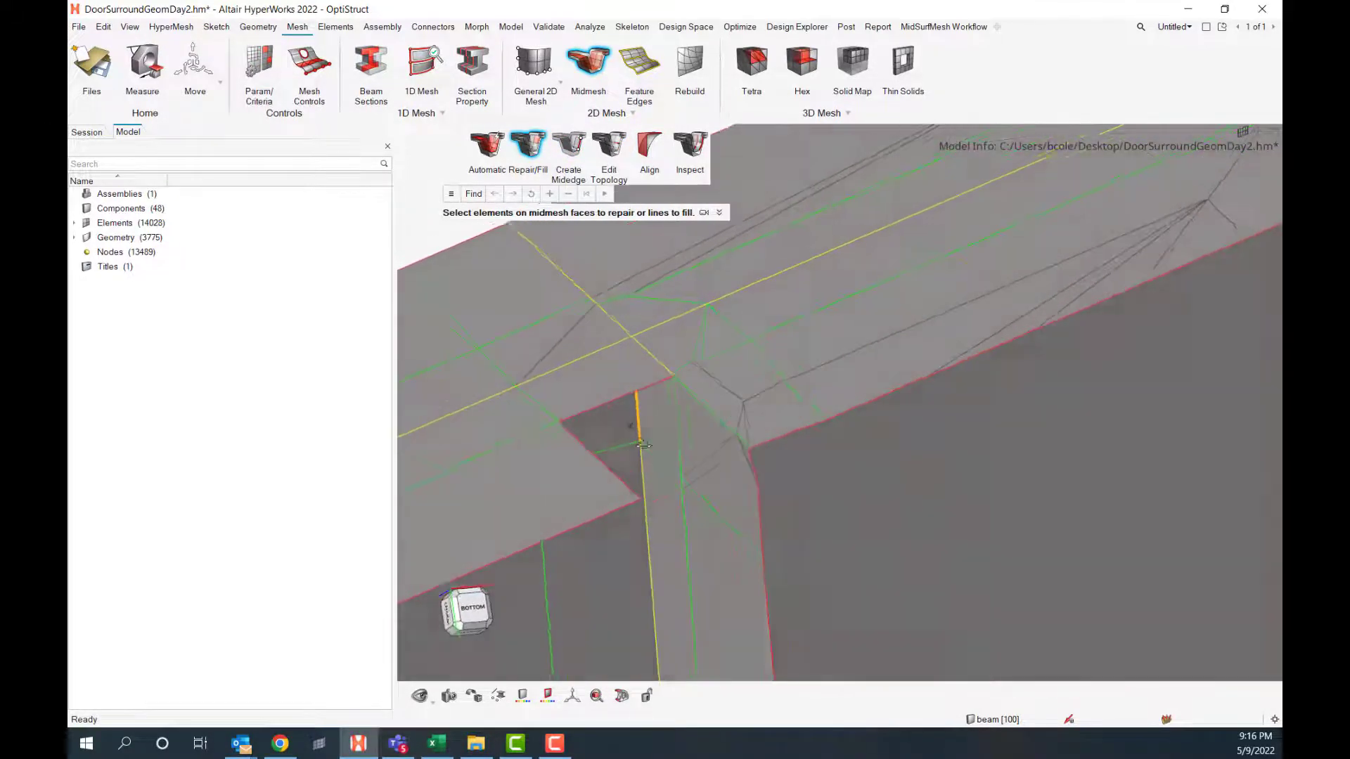
pyautogui.scroll(-4, 690, 416)
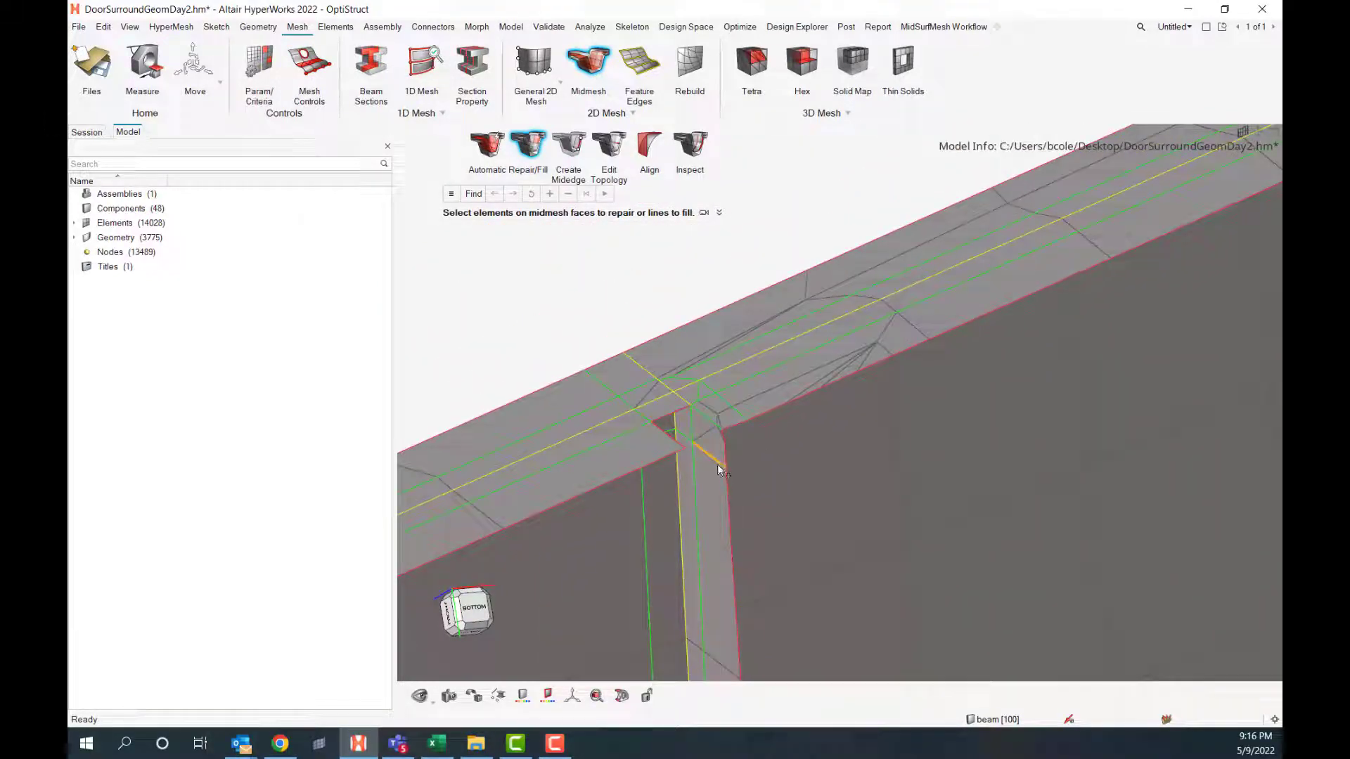
pyautogui.moveTo(718, 462); pyautogui.dragTo(731, 472, button='middle')
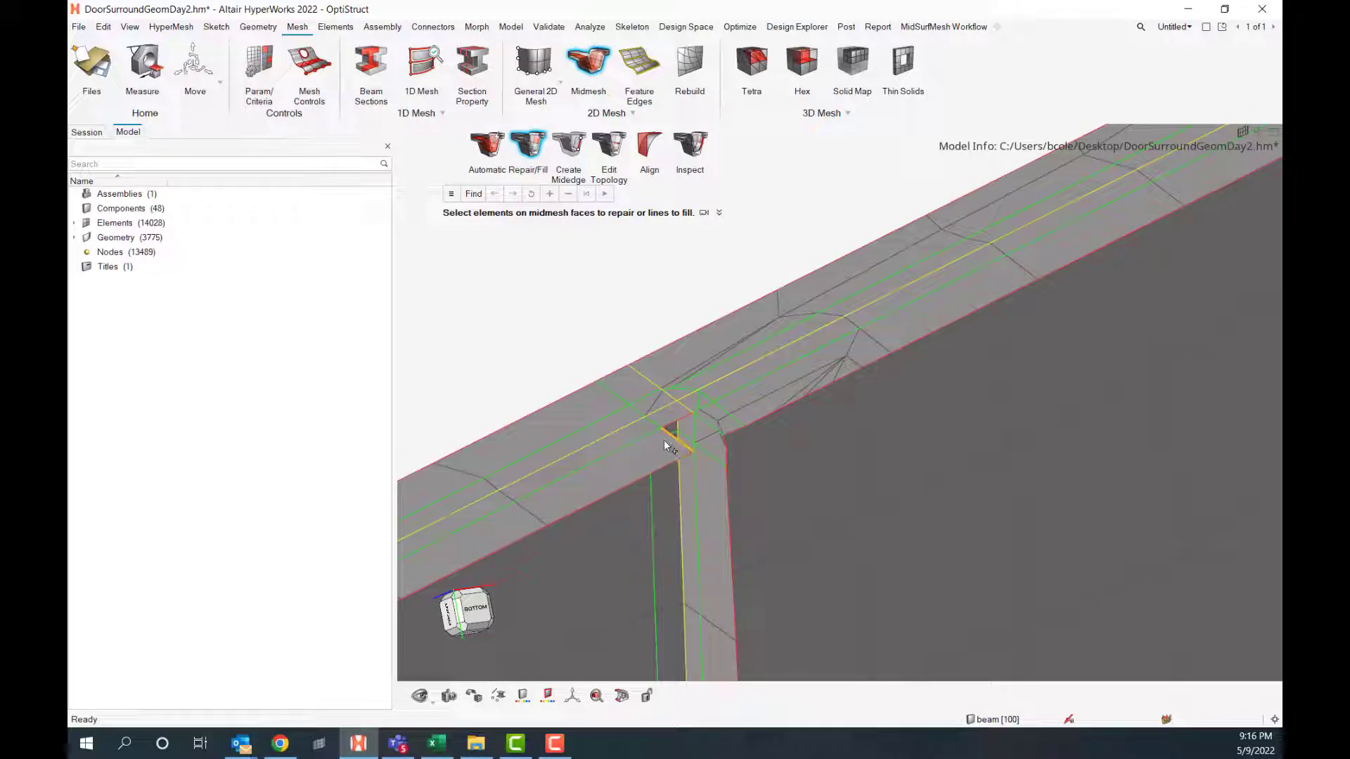
pyautogui.click(664, 506)
pyautogui.moveTo(665, 506); pyautogui.dragTo(707, 432, button='middle')
pyautogui.click(702, 423)
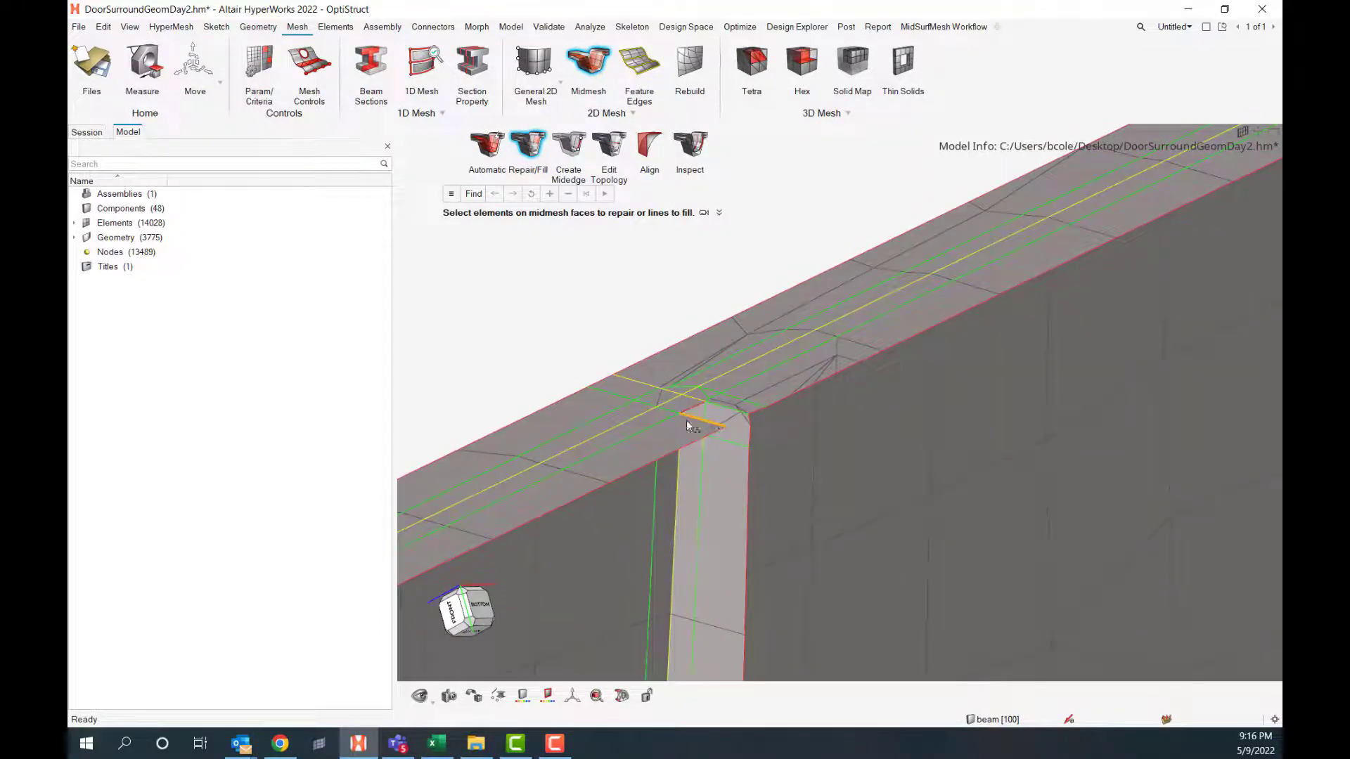
pyautogui.click(637, 454)
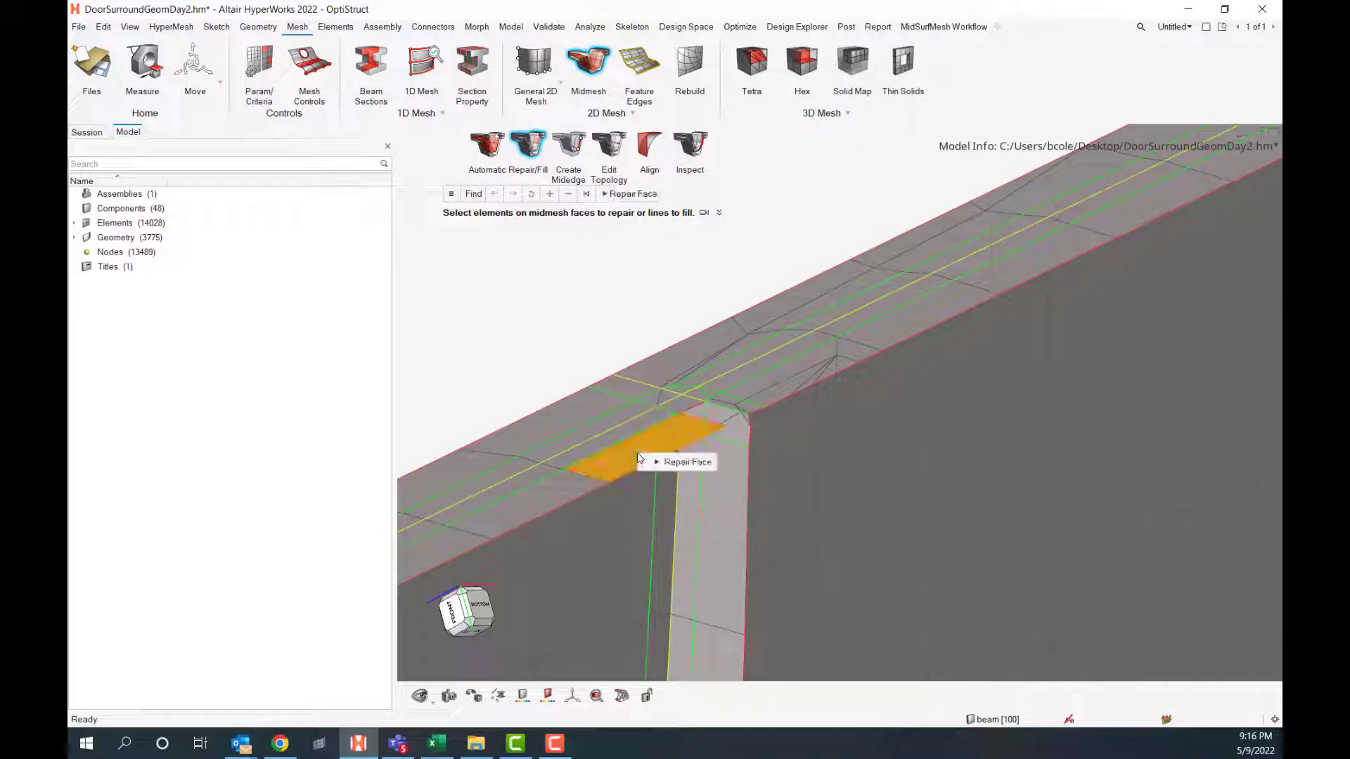
pyautogui.click(638, 453)
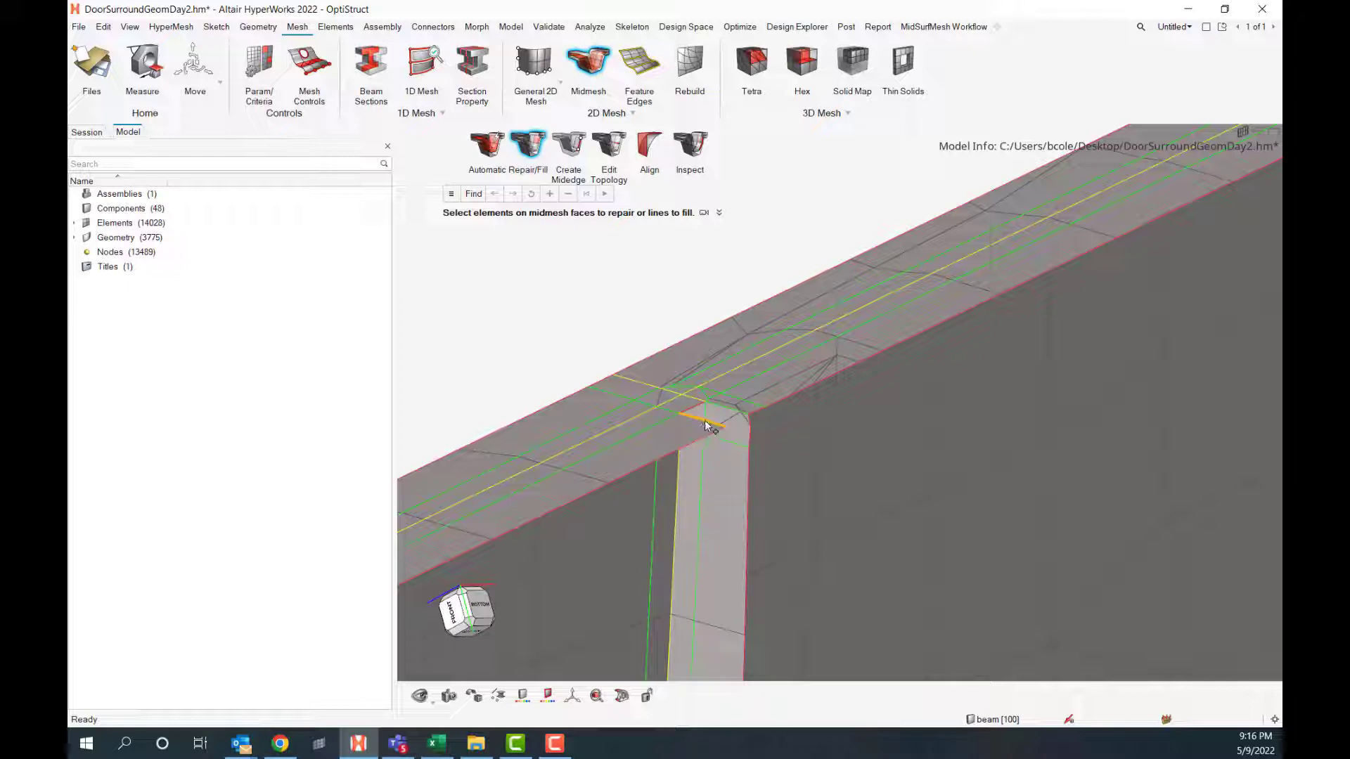
pyautogui.moveTo(706, 425); pyautogui.dragTo(734, 413)
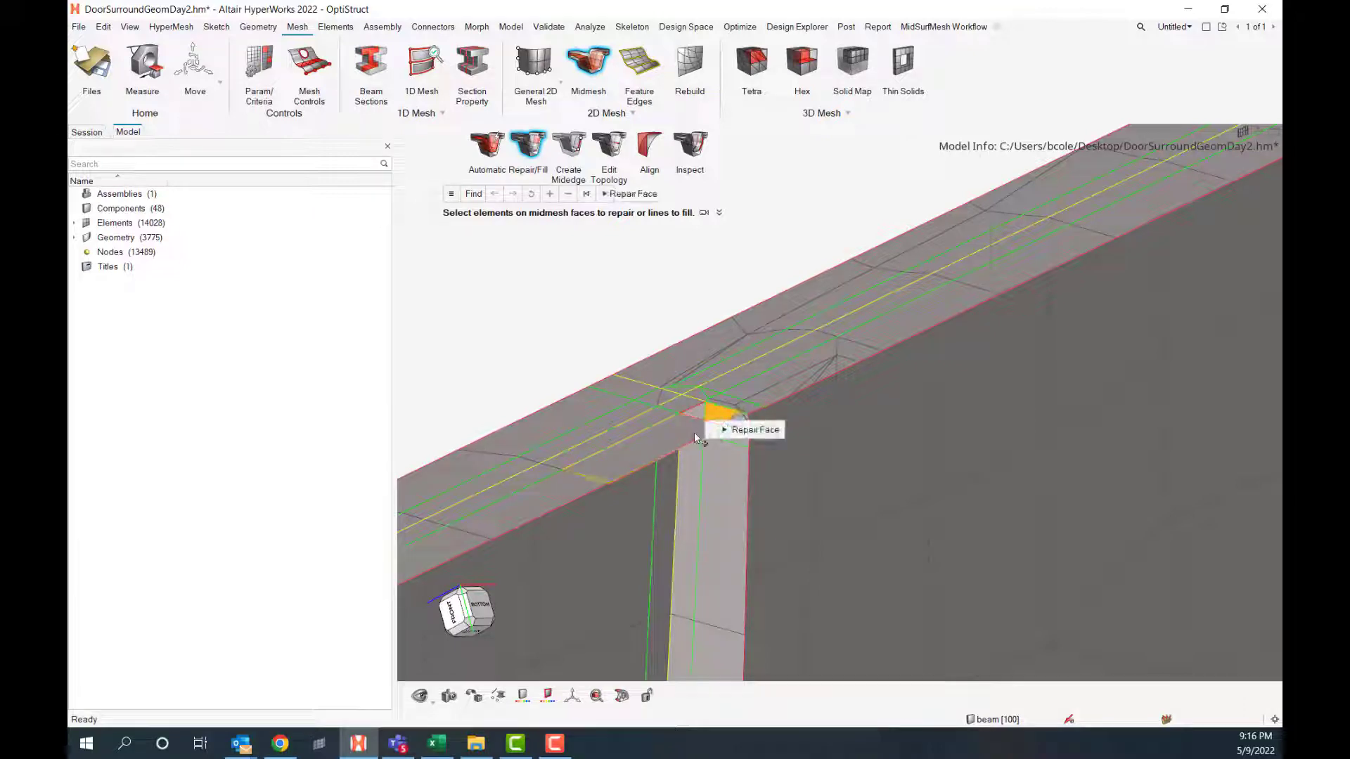
pyautogui.middleClick(694, 432)
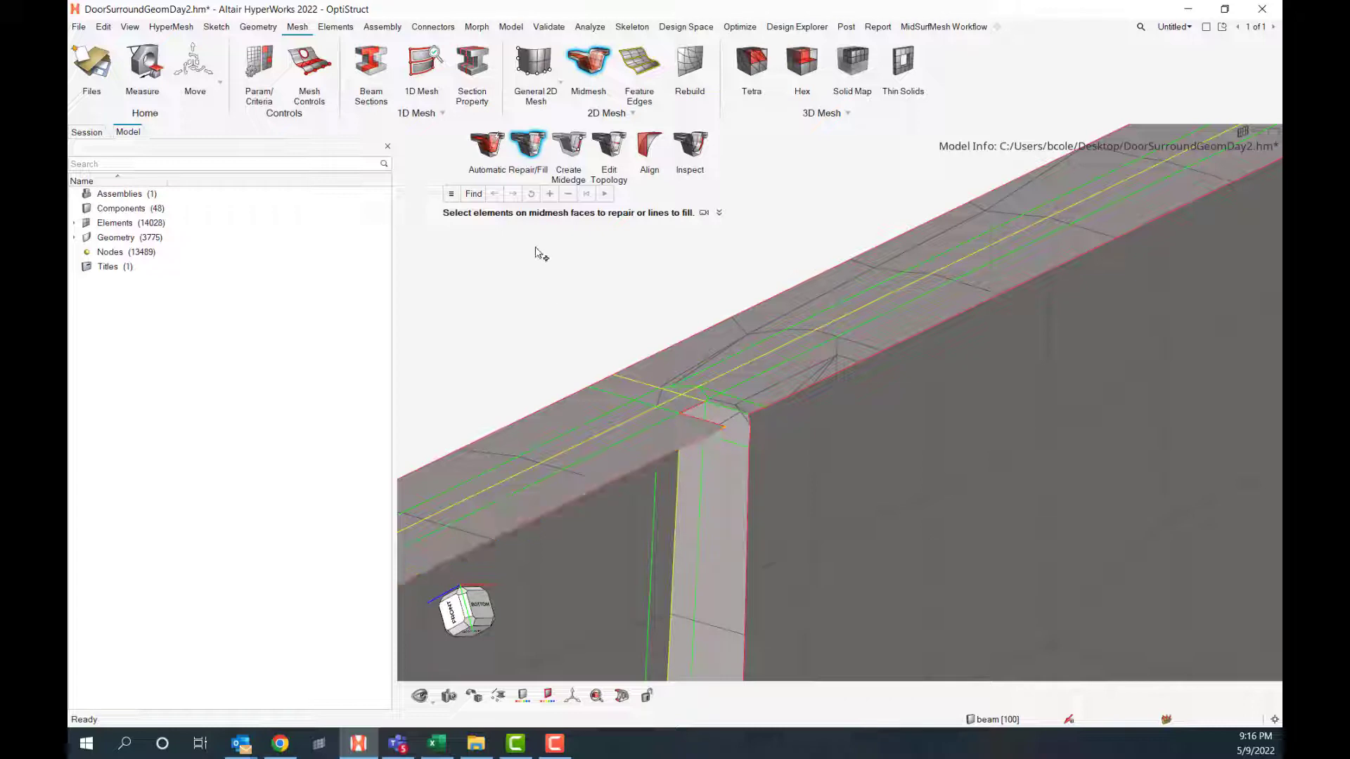
# Stitch the diagonal free edge at the post-top junction closed with Geometry Stitch
pyautogui.click(259, 27)
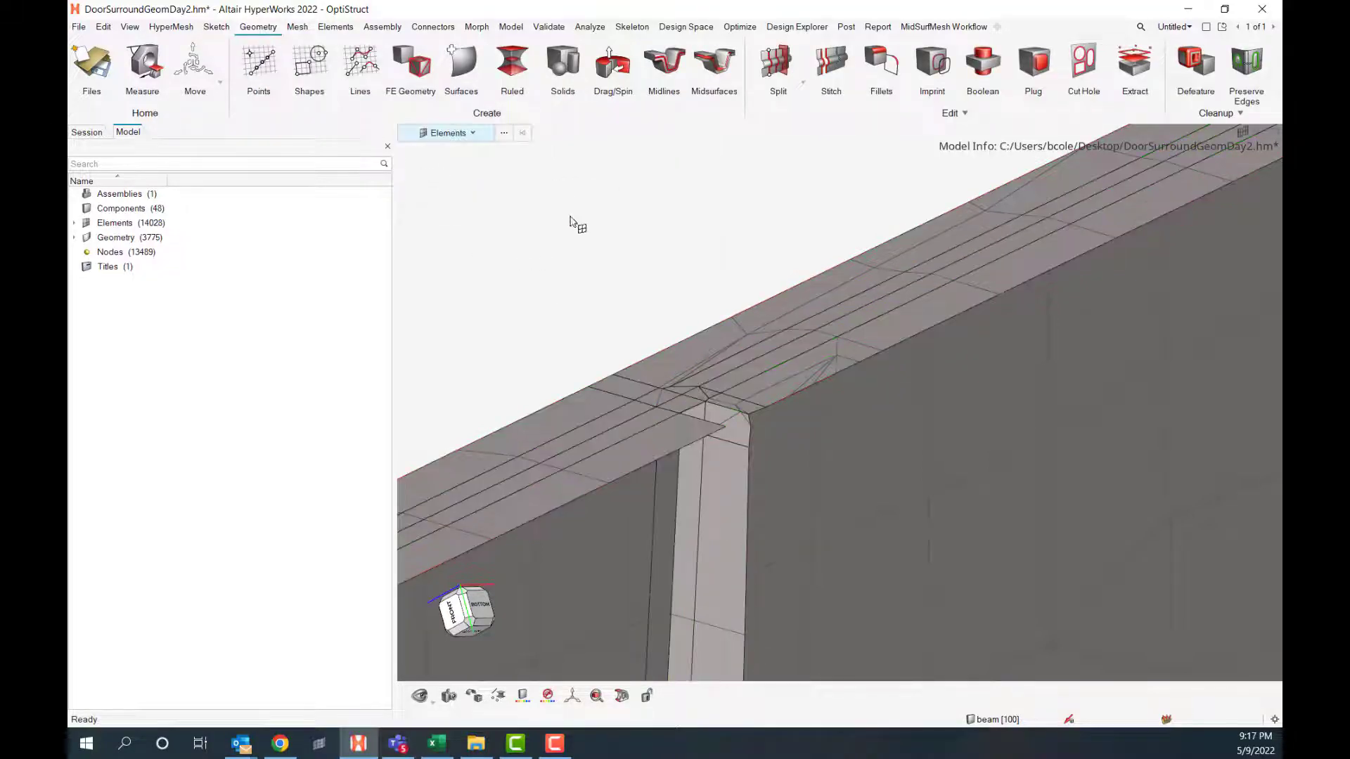
pyautogui.click(825, 63)
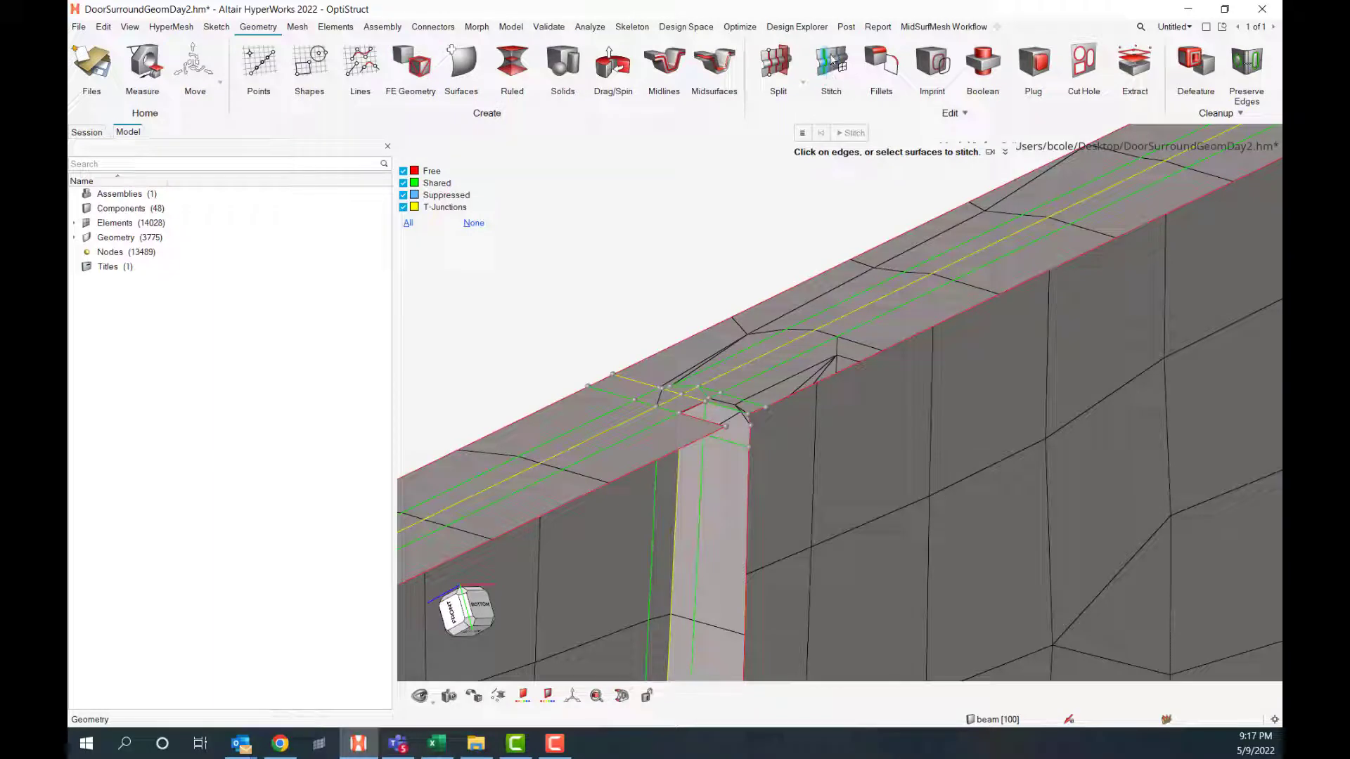
pyautogui.scroll(2, 696, 428)
pyautogui.scroll(3, 692, 418)
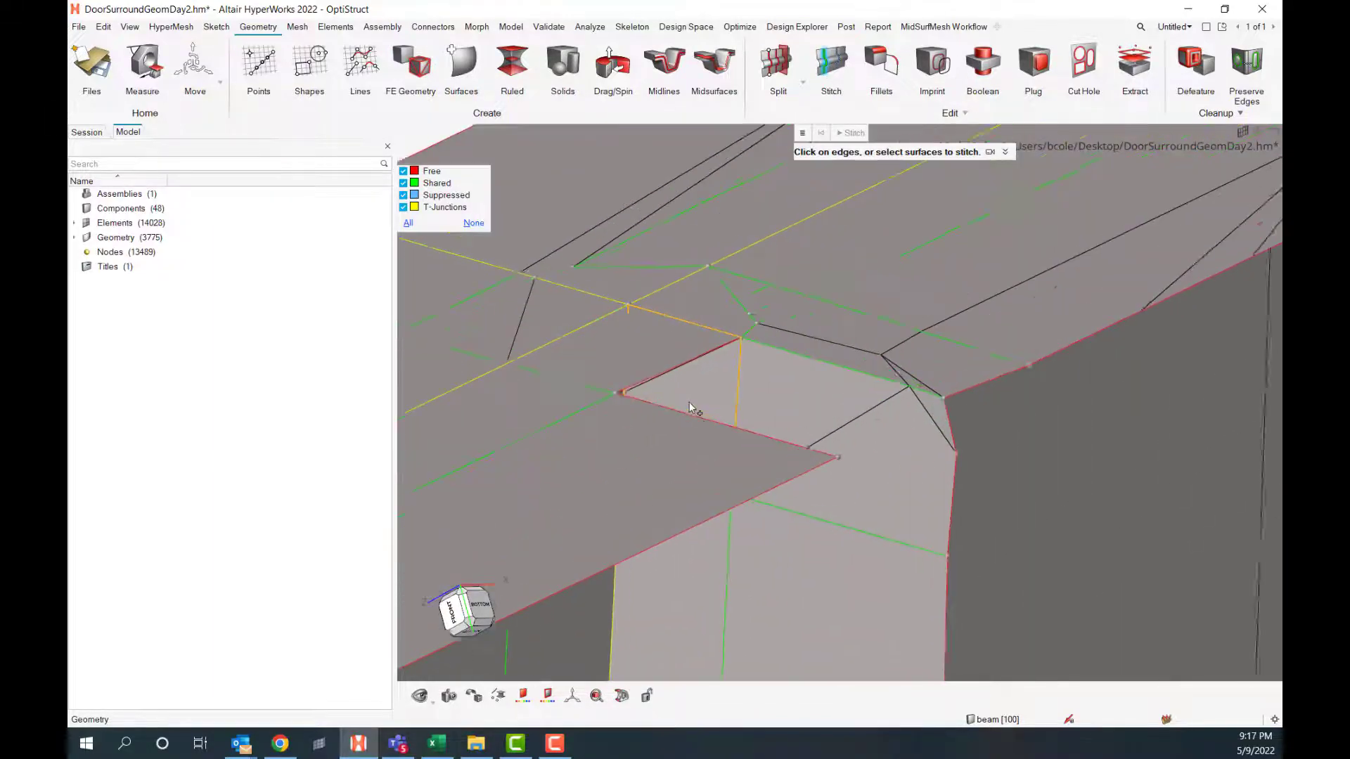
pyautogui.scroll(1, 634, 378)
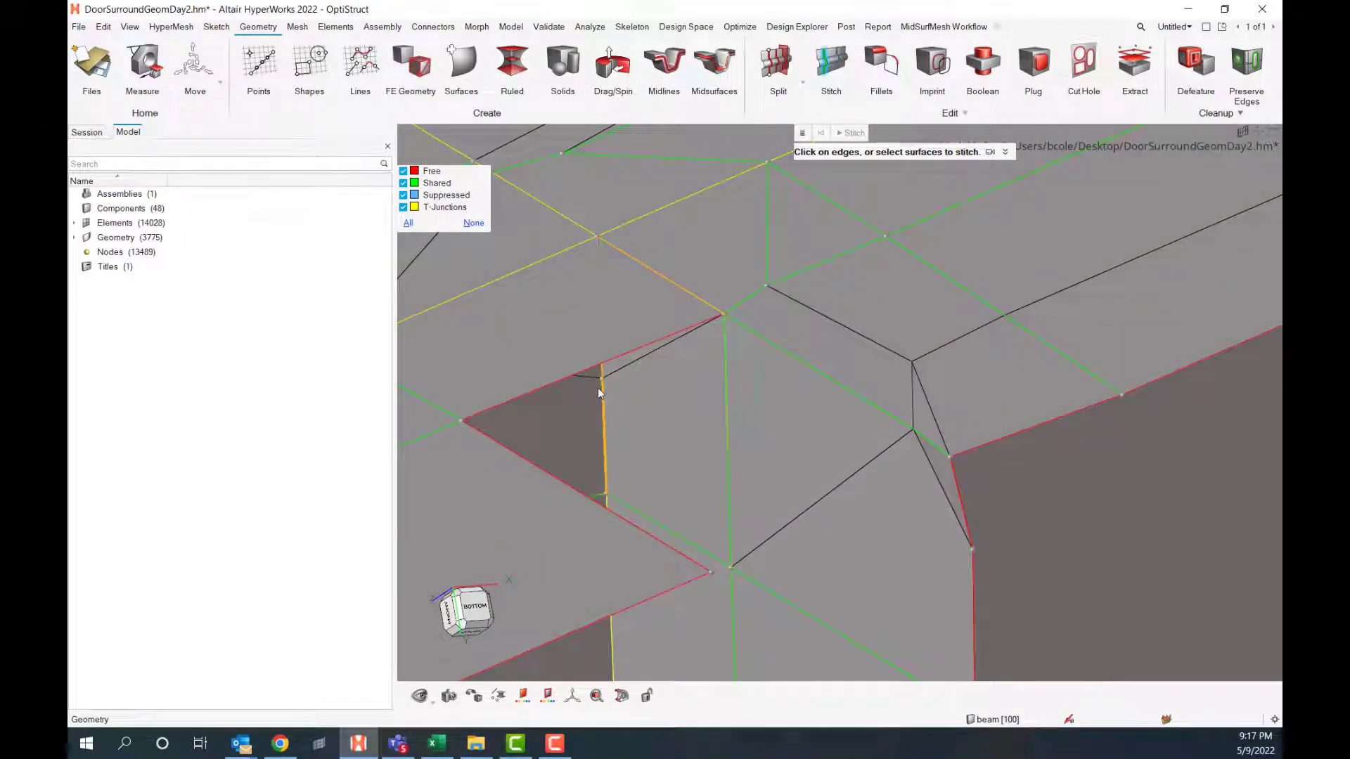
pyautogui.click(484, 435)
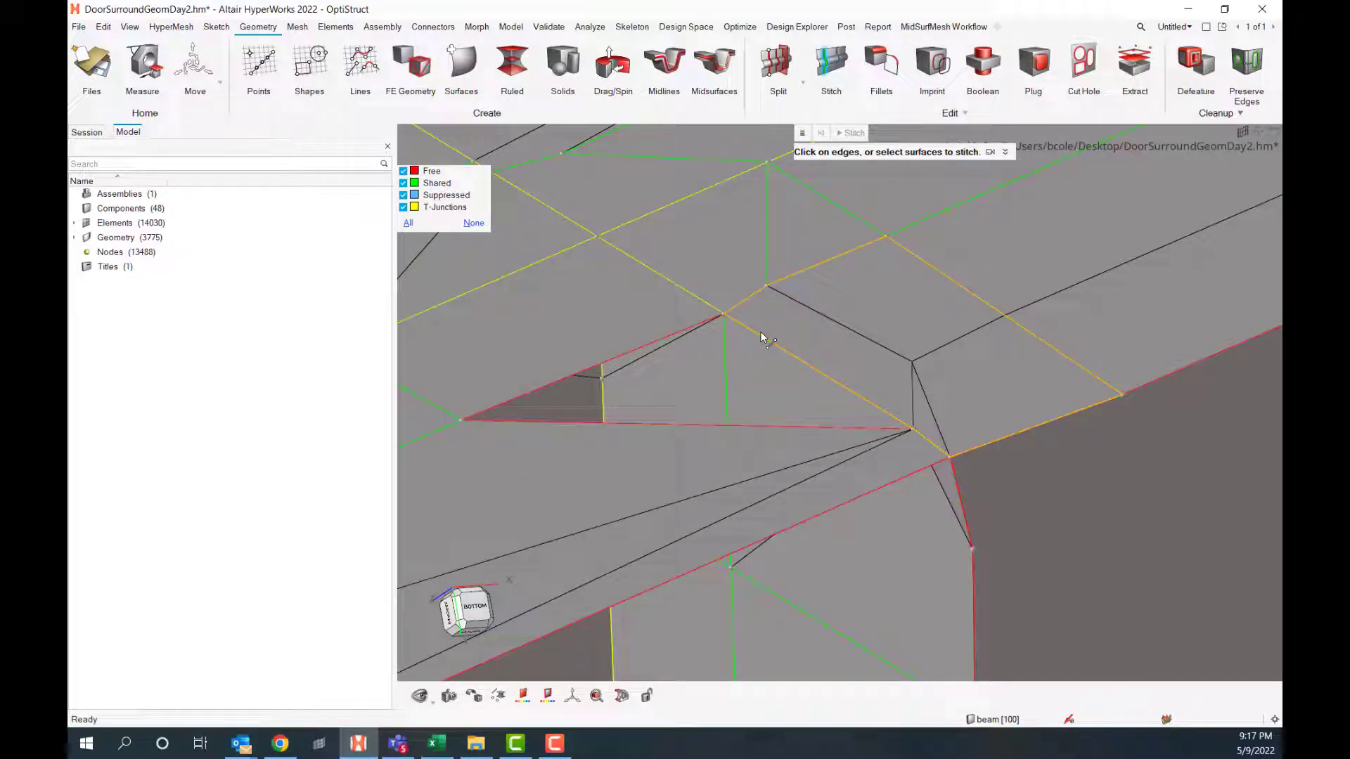
# Stitch two points across the long free edge at the junction
pyautogui.click(688, 424)
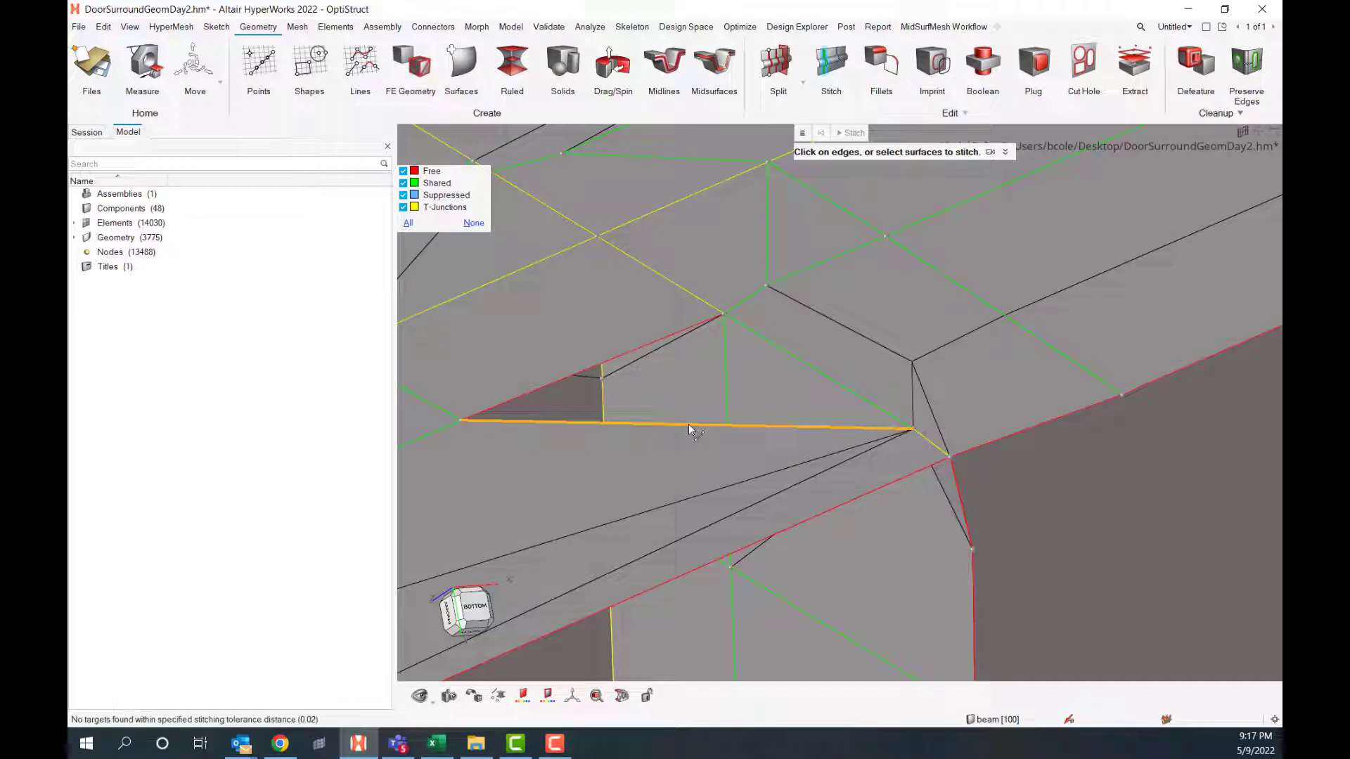
pyautogui.click(461, 420)
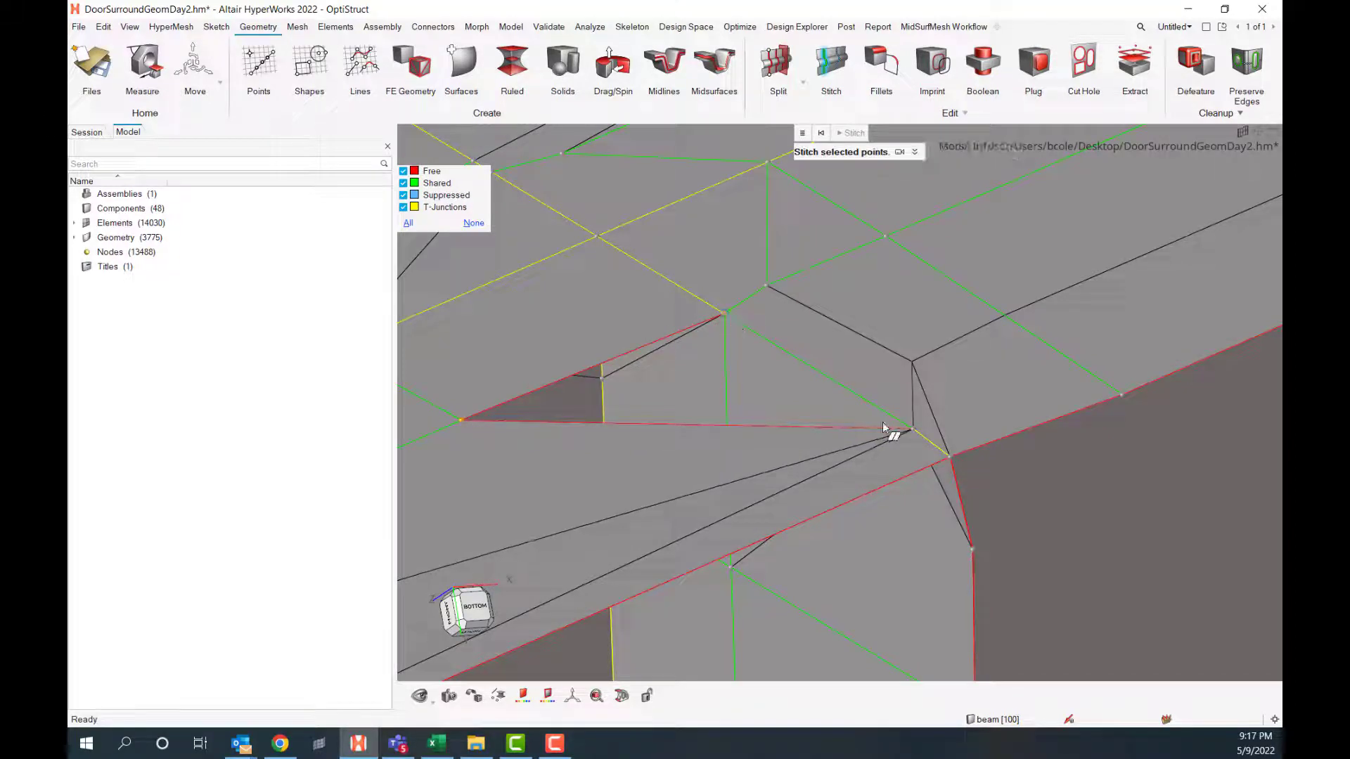
pyautogui.click(911, 429)
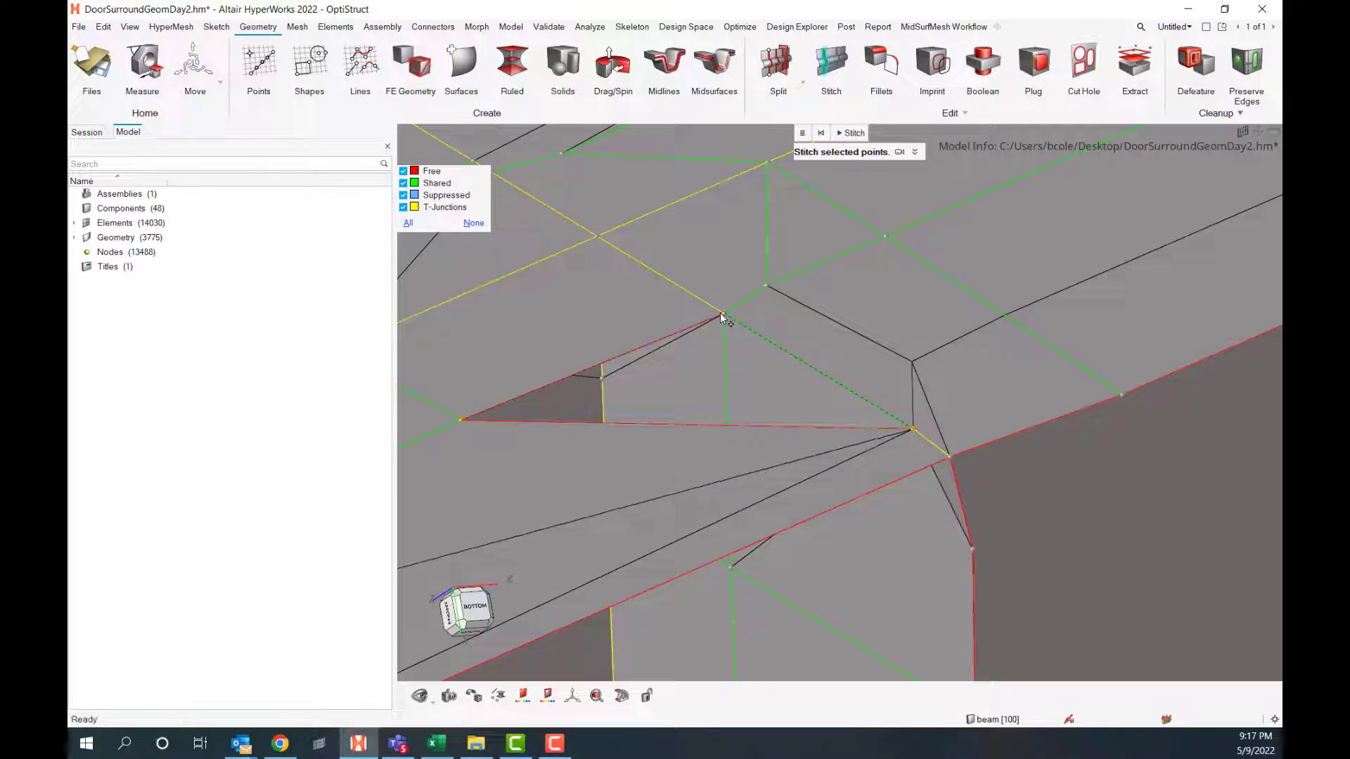
pyautogui.moveTo(790, 424); pyautogui.dragTo(748, 415, button='middle')
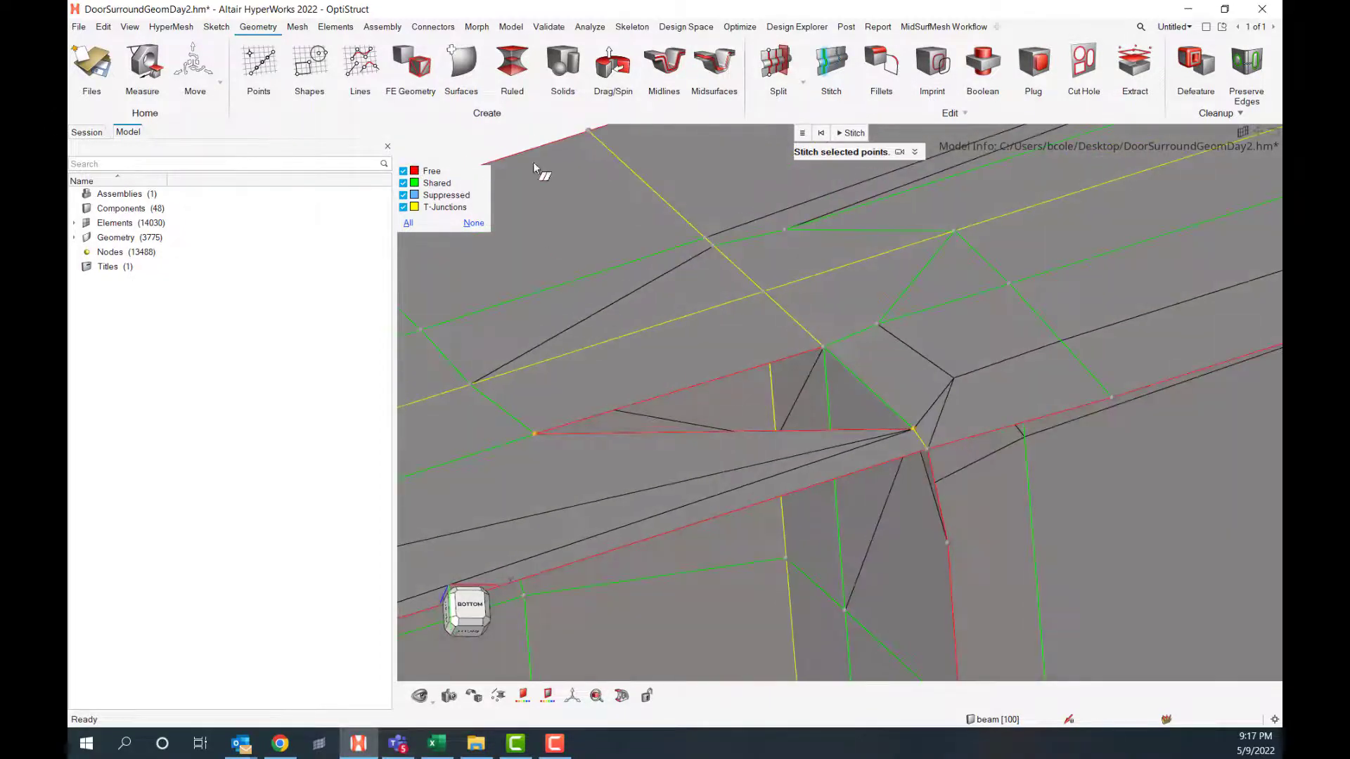
# Fill the triangular gap at the post top with a Patch surface between the two free lines
pyautogui.click(463, 68)
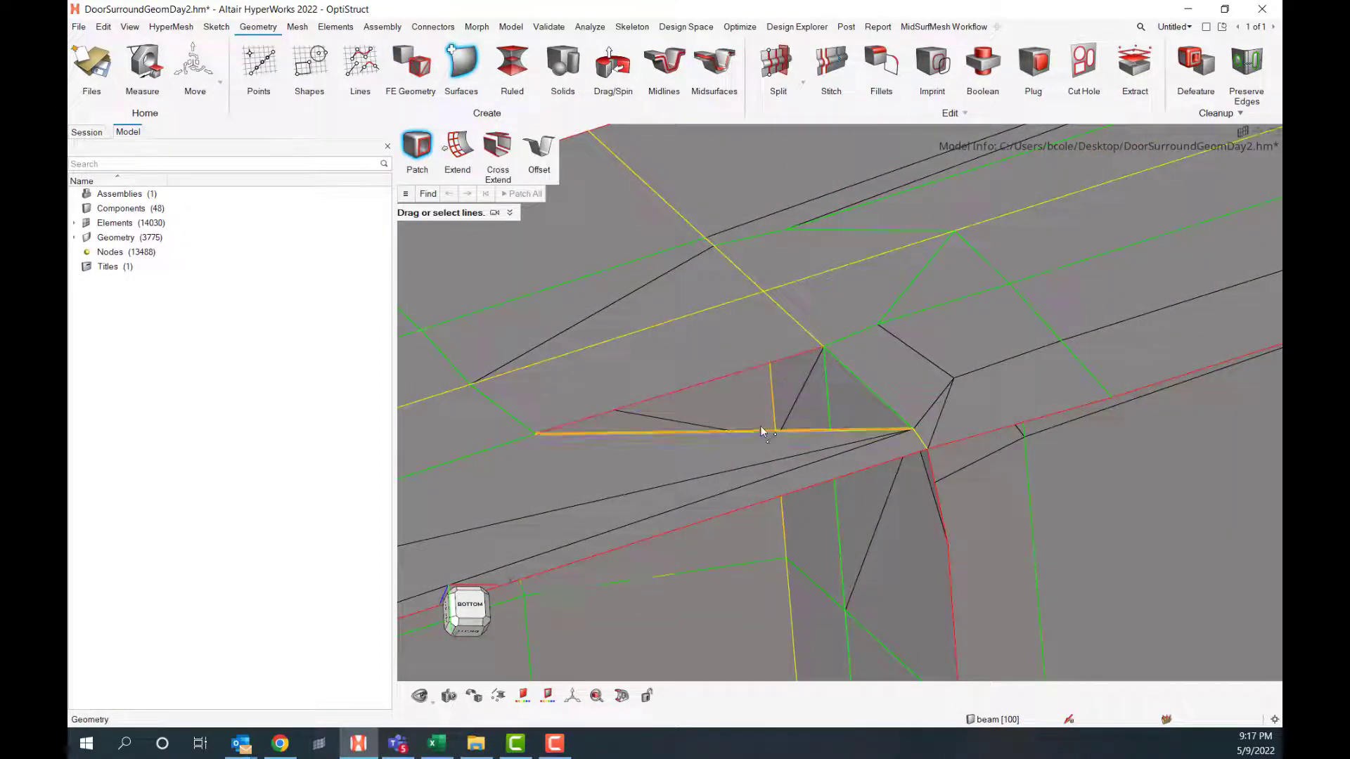
pyautogui.moveTo(756, 430); pyautogui.dragTo(855, 377)
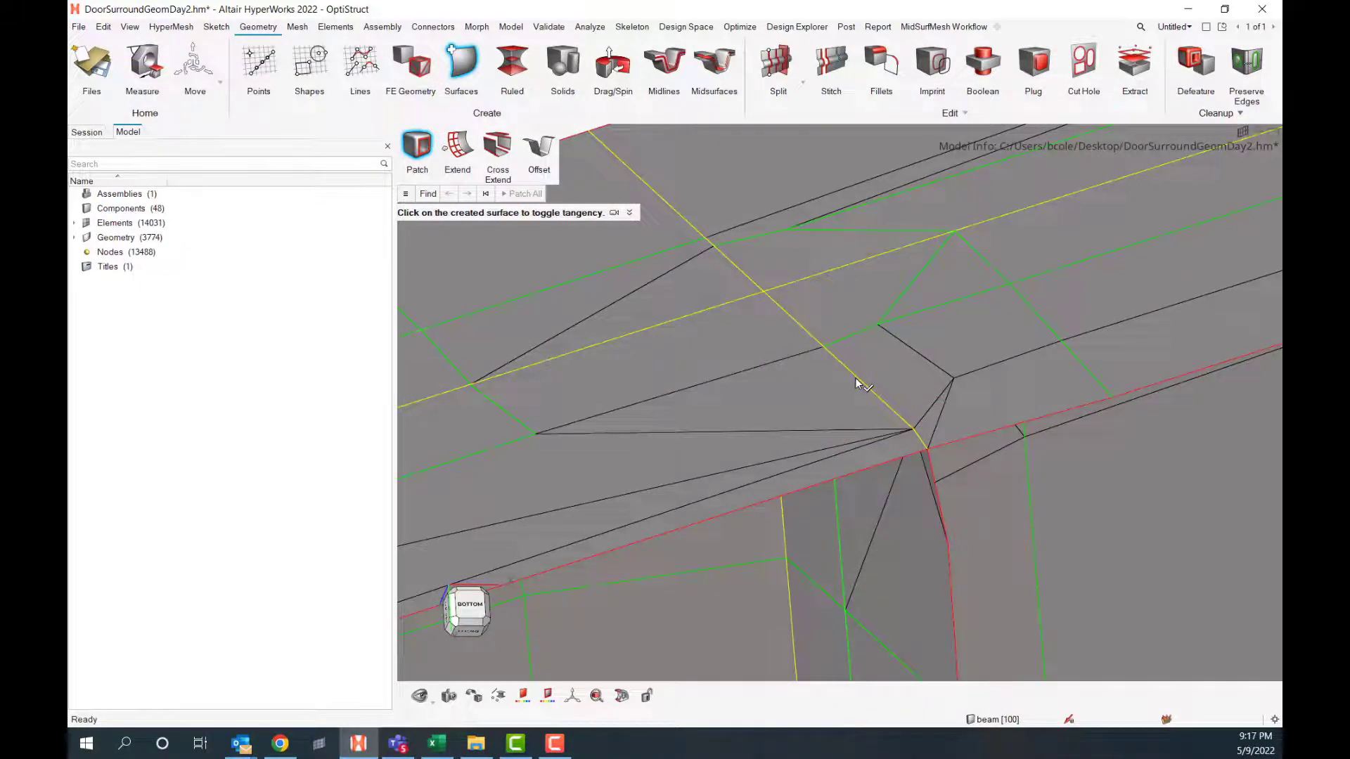
pyautogui.moveTo(855, 377); pyautogui.dragTo(780, 350, button='middle')
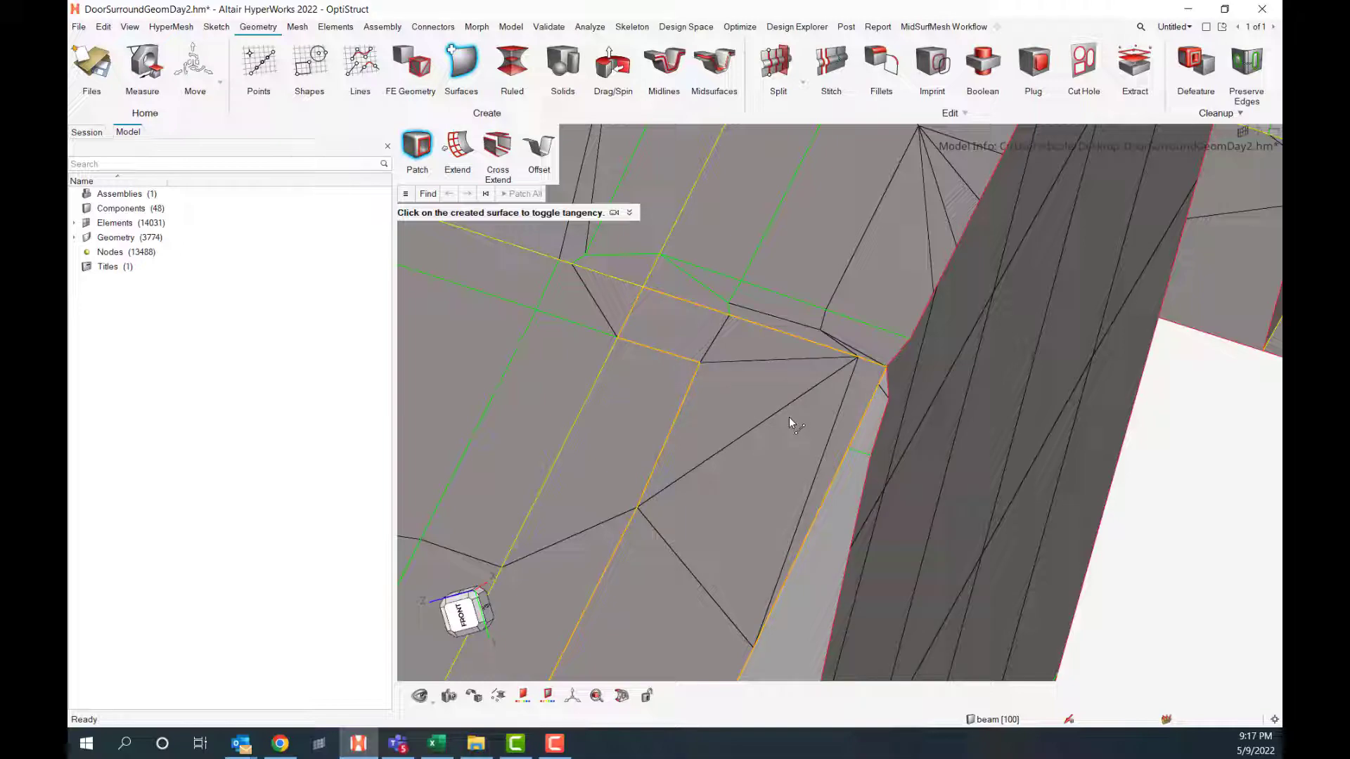
pyautogui.scroll(-6, 865, 383)
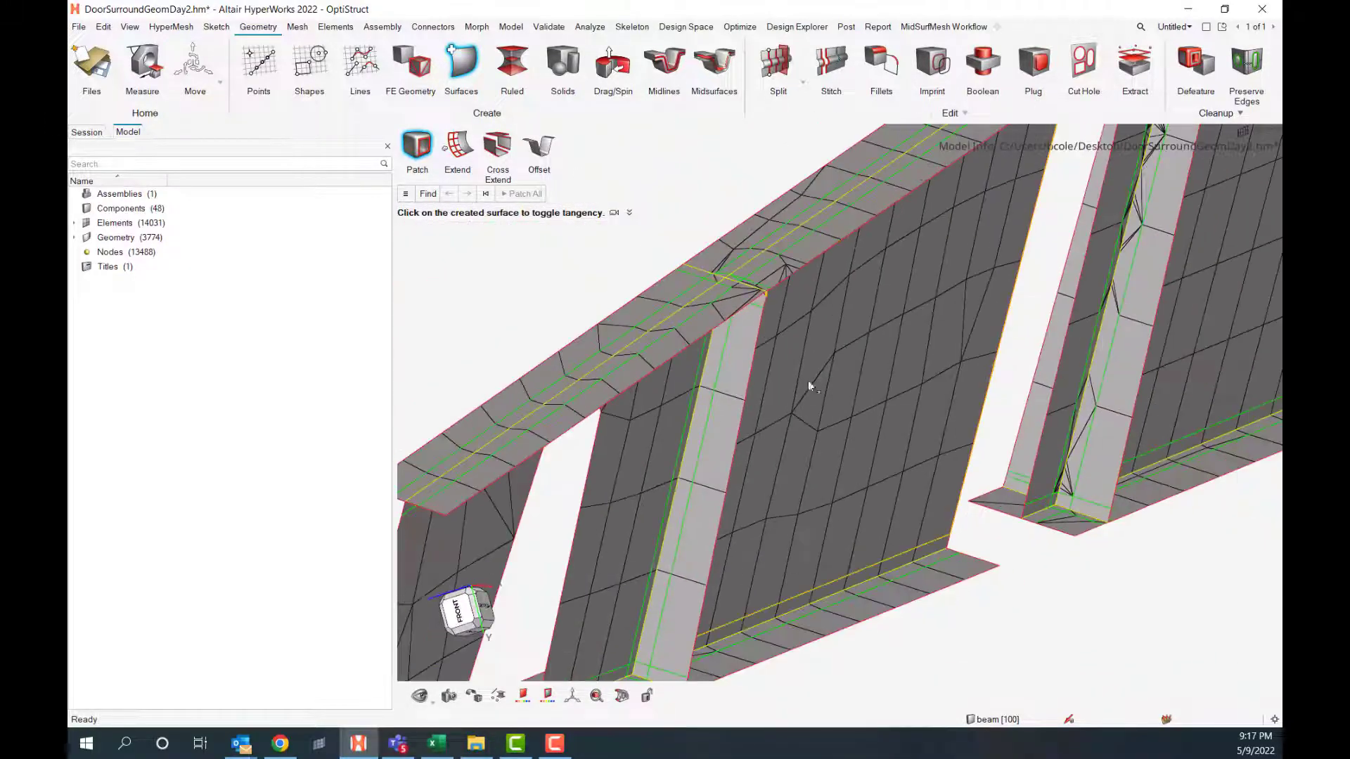
pyautogui.moveTo(807, 381); pyautogui.dragTo(875, 411, button='middle')
pyautogui.scroll(5, 875, 411)
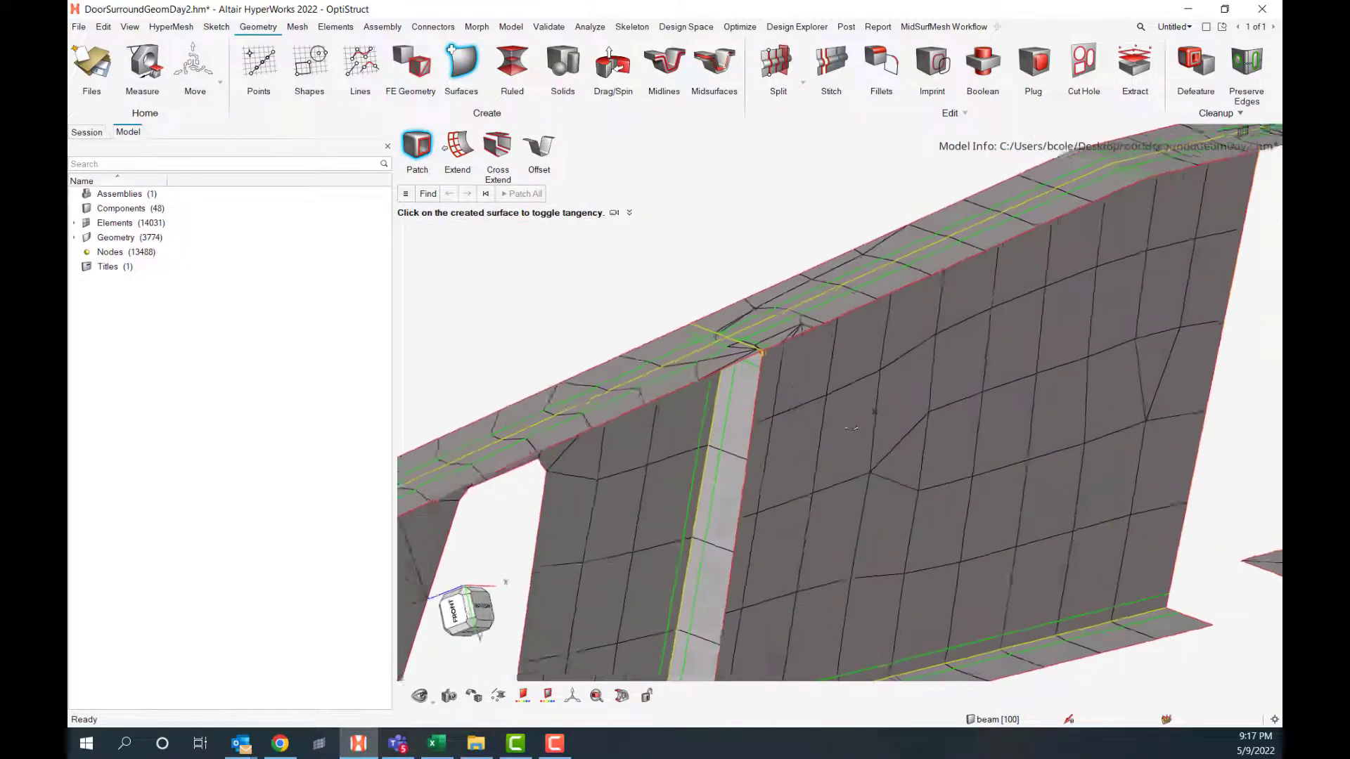
pyautogui.scroll(-8, 828, 439)
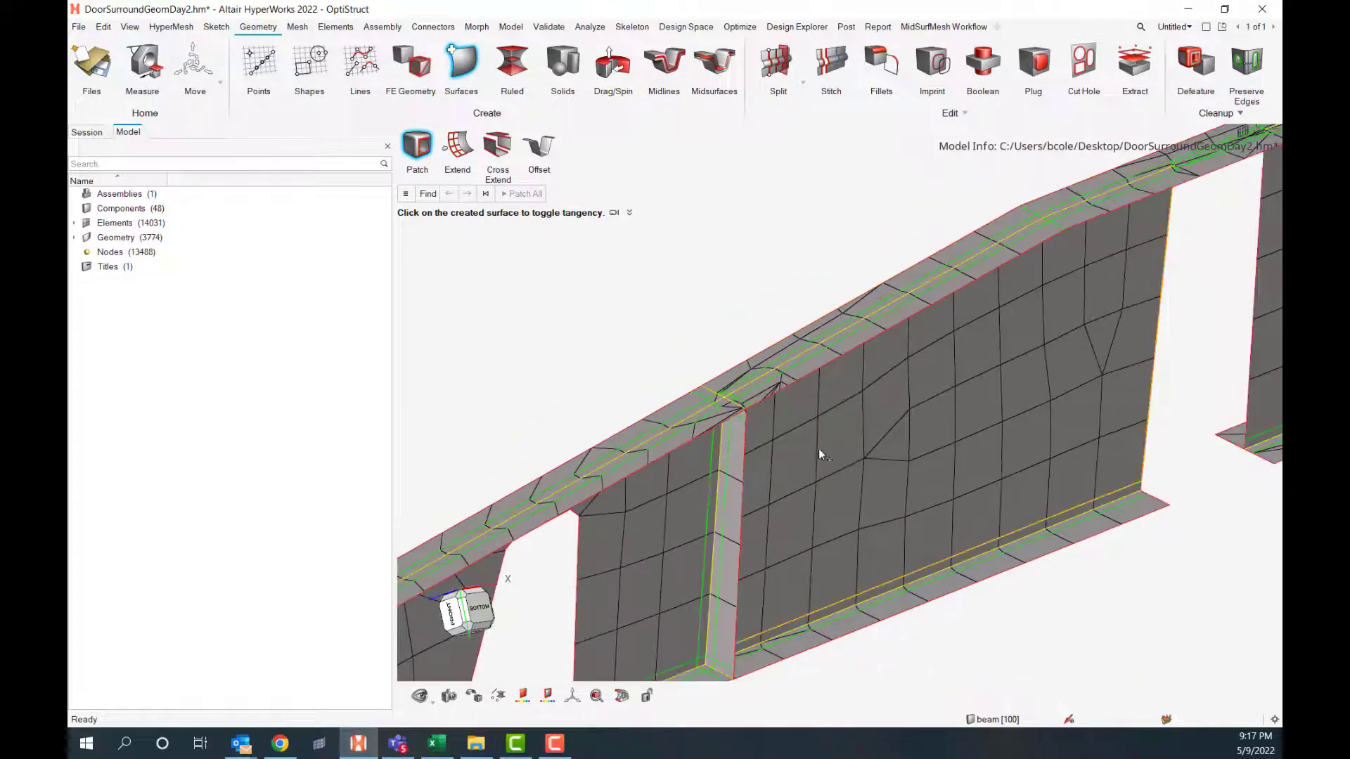
pyautogui.scroll(2, 821, 423)
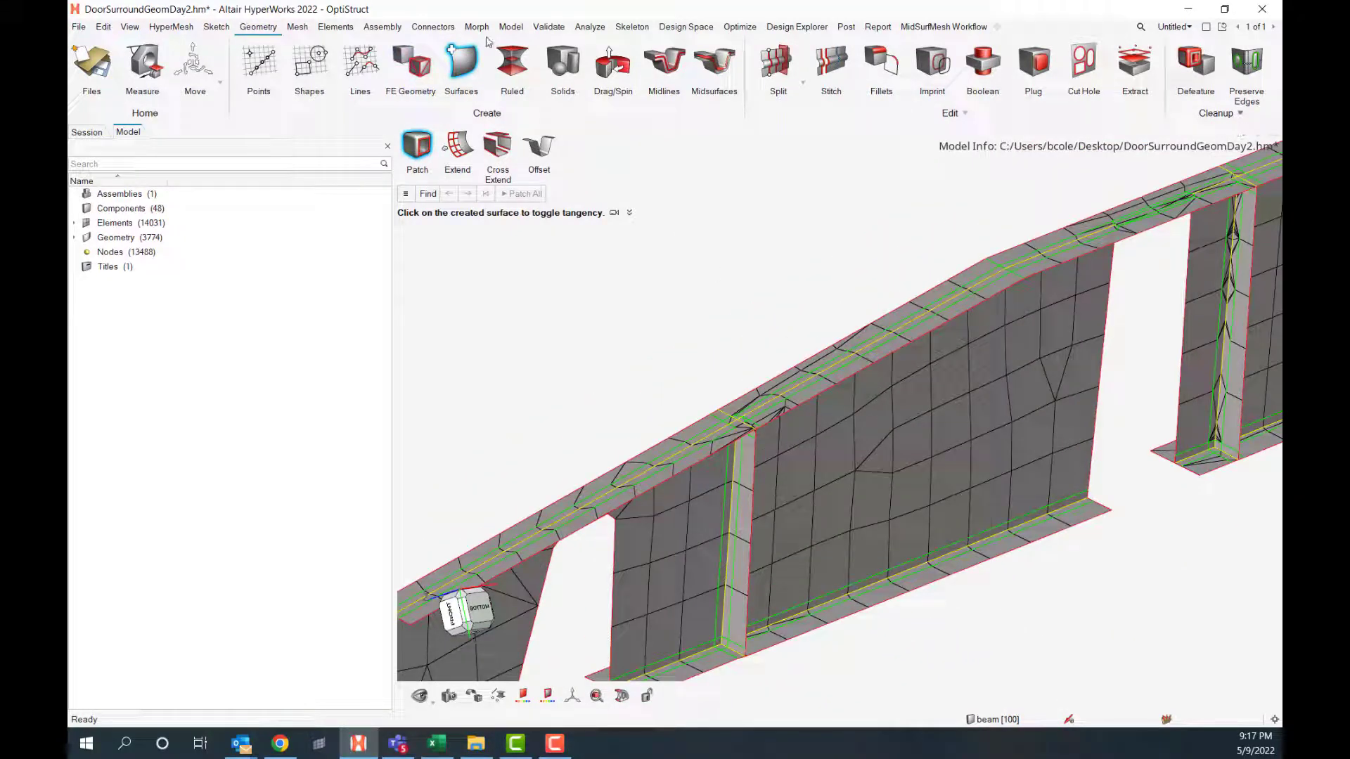
pyautogui.press('Escape')
# Select the left spar section's 345 elements in Mesh Rebuild with average element size 10
pyautogui.click(298, 27)
pyautogui.click(333, 29)
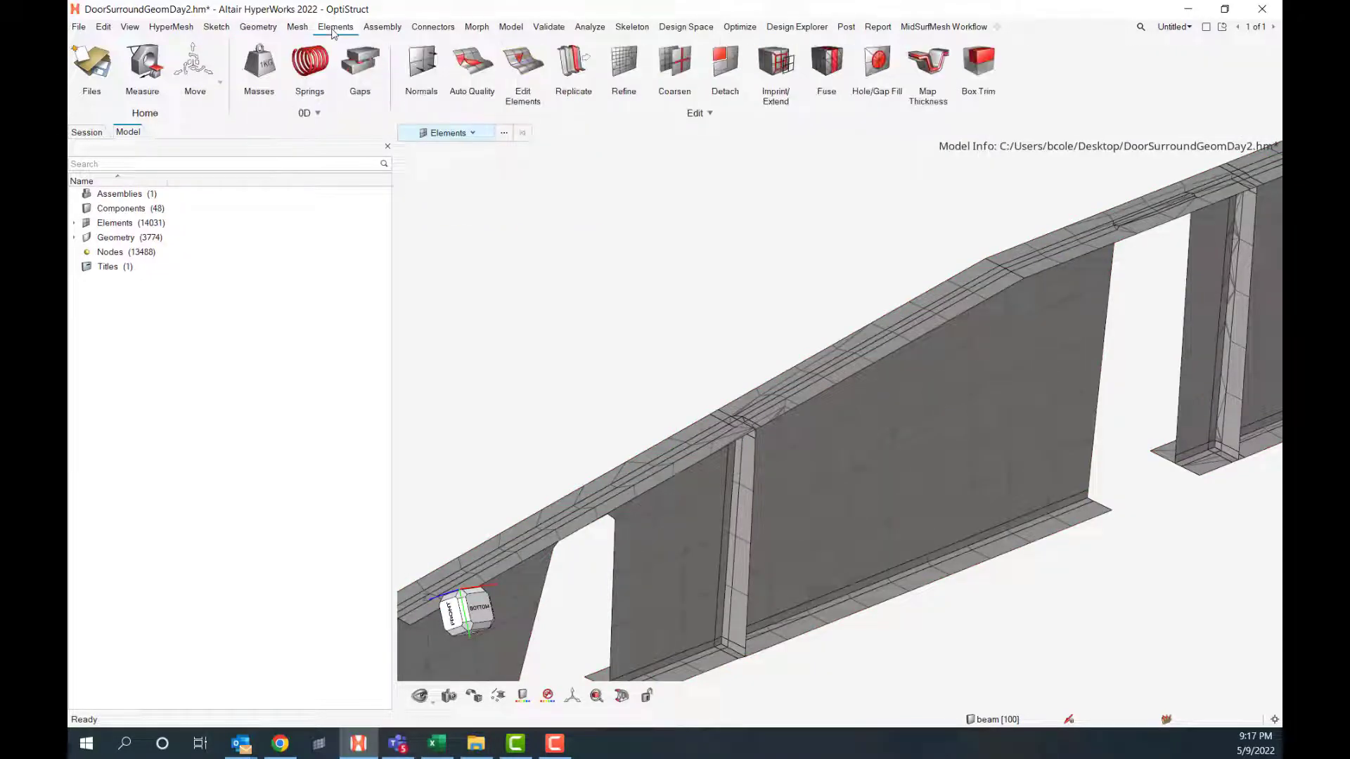
pyautogui.click(297, 27)
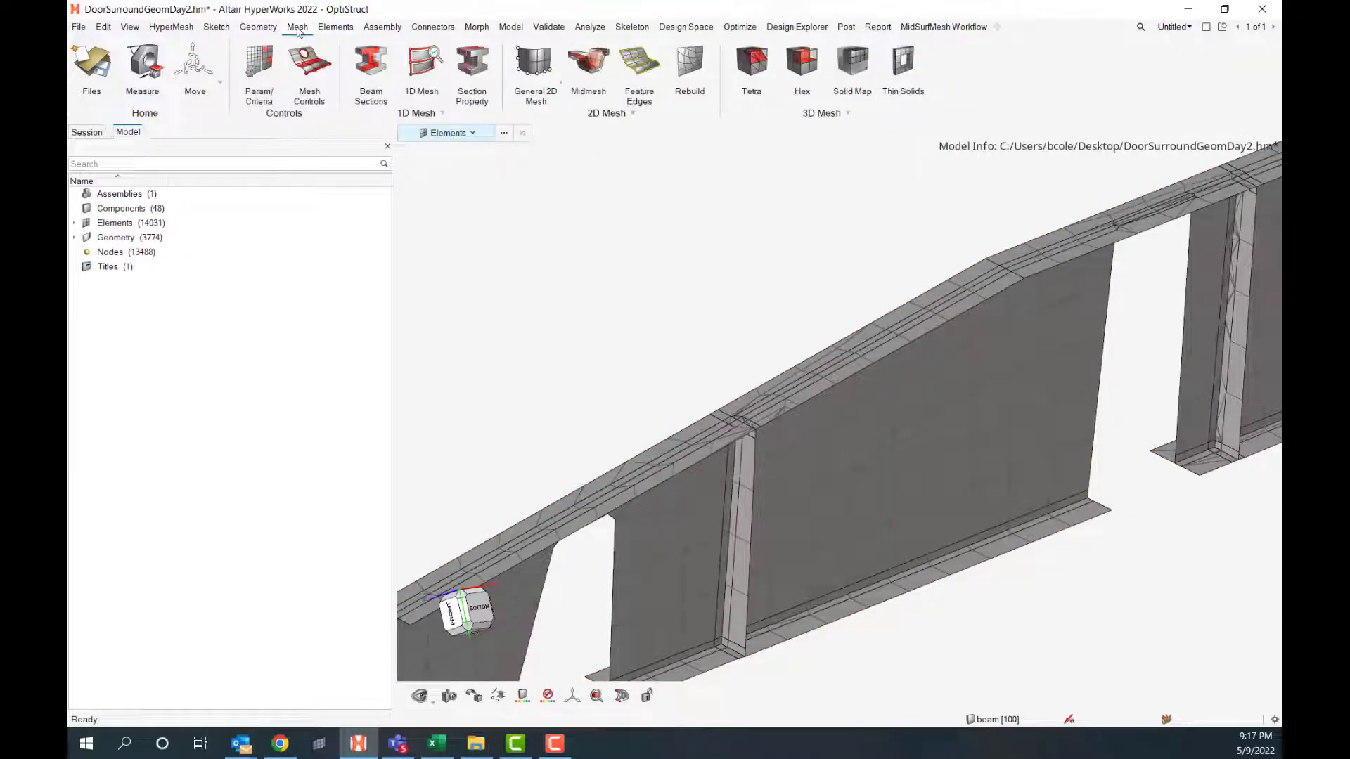
pyautogui.click(692, 72)
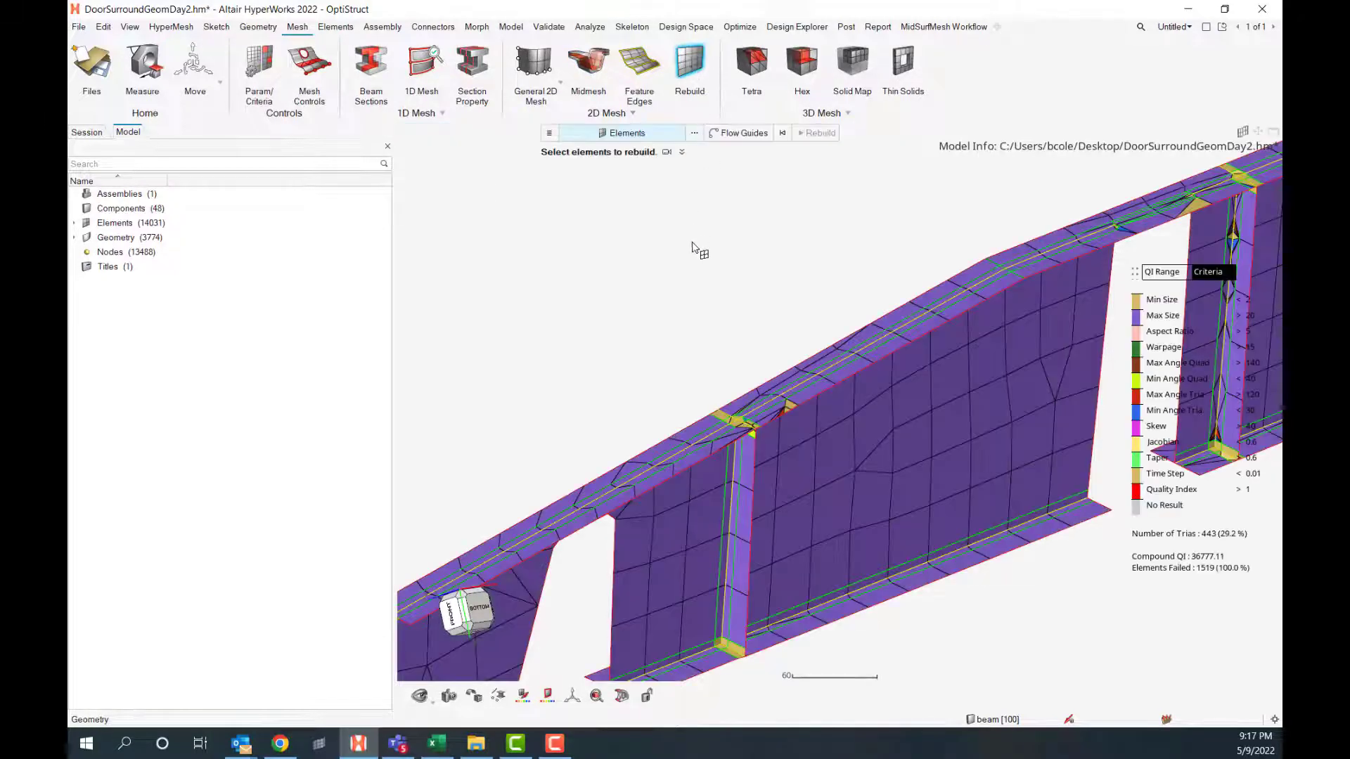
pyautogui.scroll(-3, 703, 260)
pyautogui.moveTo(747, 246); pyautogui.dragTo(703, 242, button='middle')
pyautogui.moveTo(544, 199); pyautogui.dragTo(990, 477)
pyautogui.moveTo(819, 434)
pyautogui.mouseDown(button='middle')
pyautogui.moveTo(877, 464)
pyautogui.moveTo(816, 424)
pyautogui.mouseUp(button='middle')
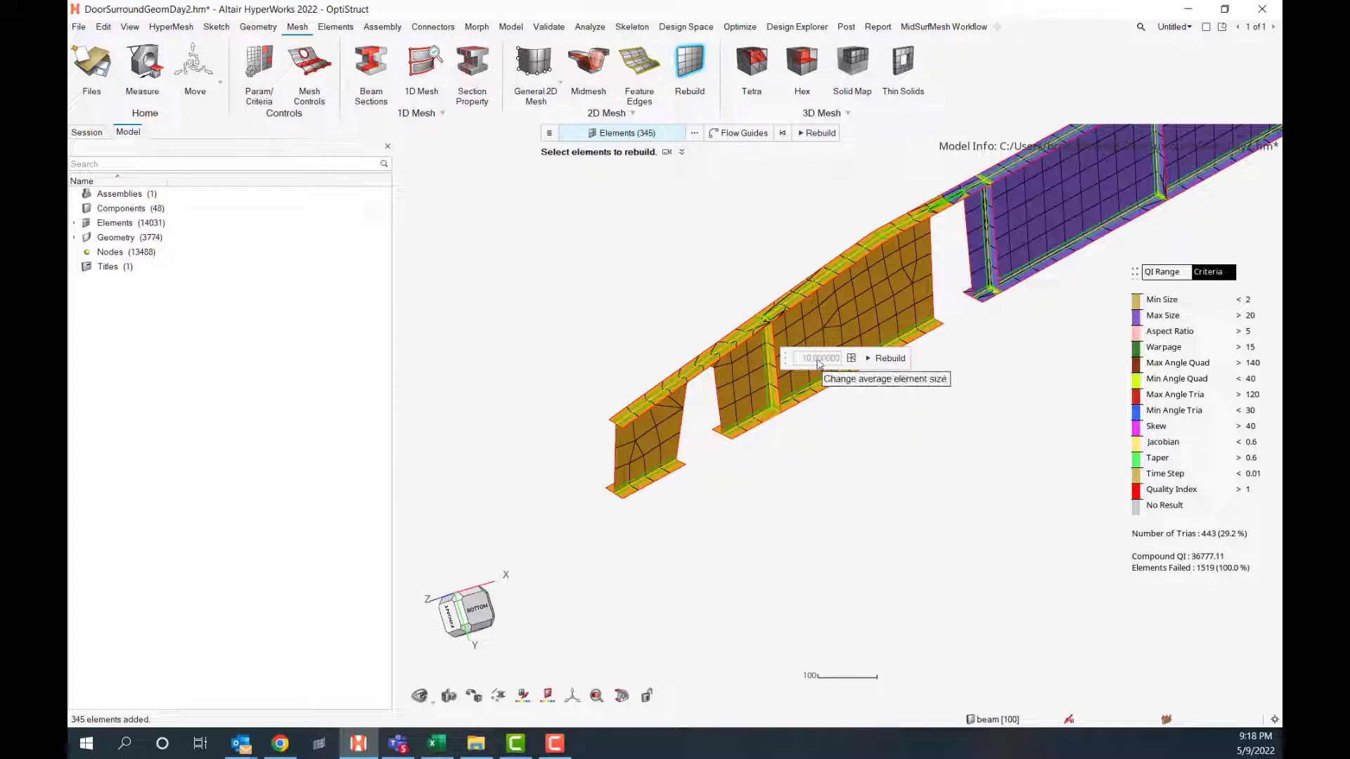
# Rebuild the selected elements at size 10, inspect the result, and exit Rebuild's quality colouring
pyautogui.click(880, 360)
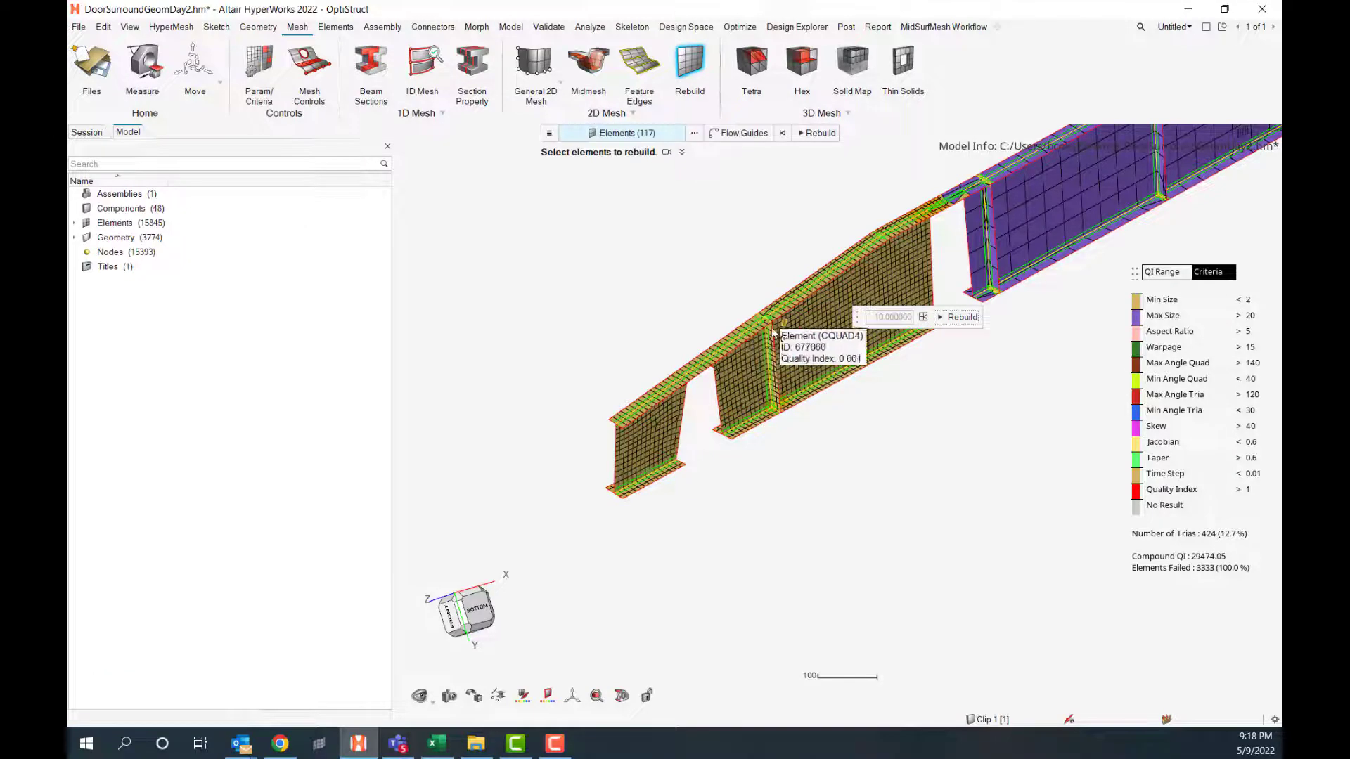
pyautogui.moveTo(845, 420); pyautogui.dragTo(772, 452, button='middle')
pyautogui.scroll(5, 772, 452)
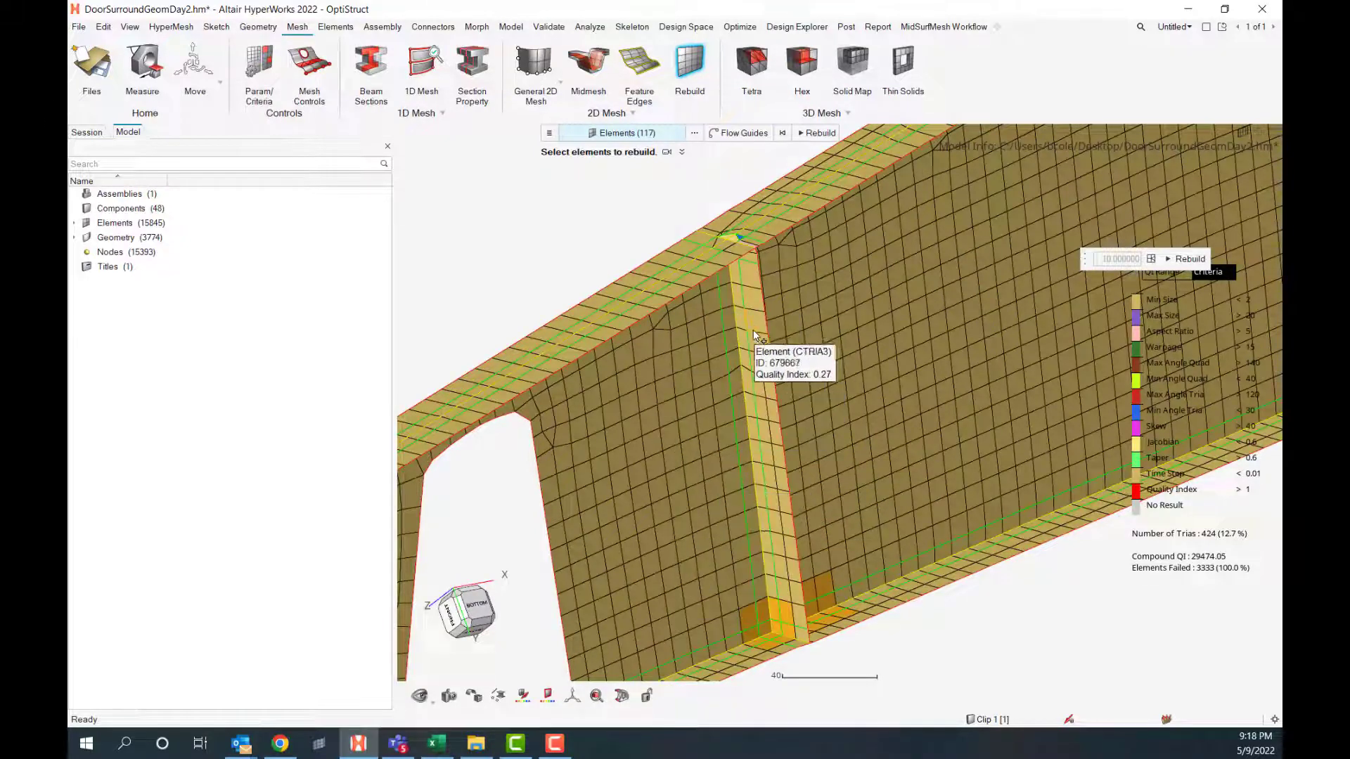
pyautogui.scroll(-3, 845, 418)
pyautogui.moveTo(845, 418); pyautogui.dragTo(734, 410, button='middle')
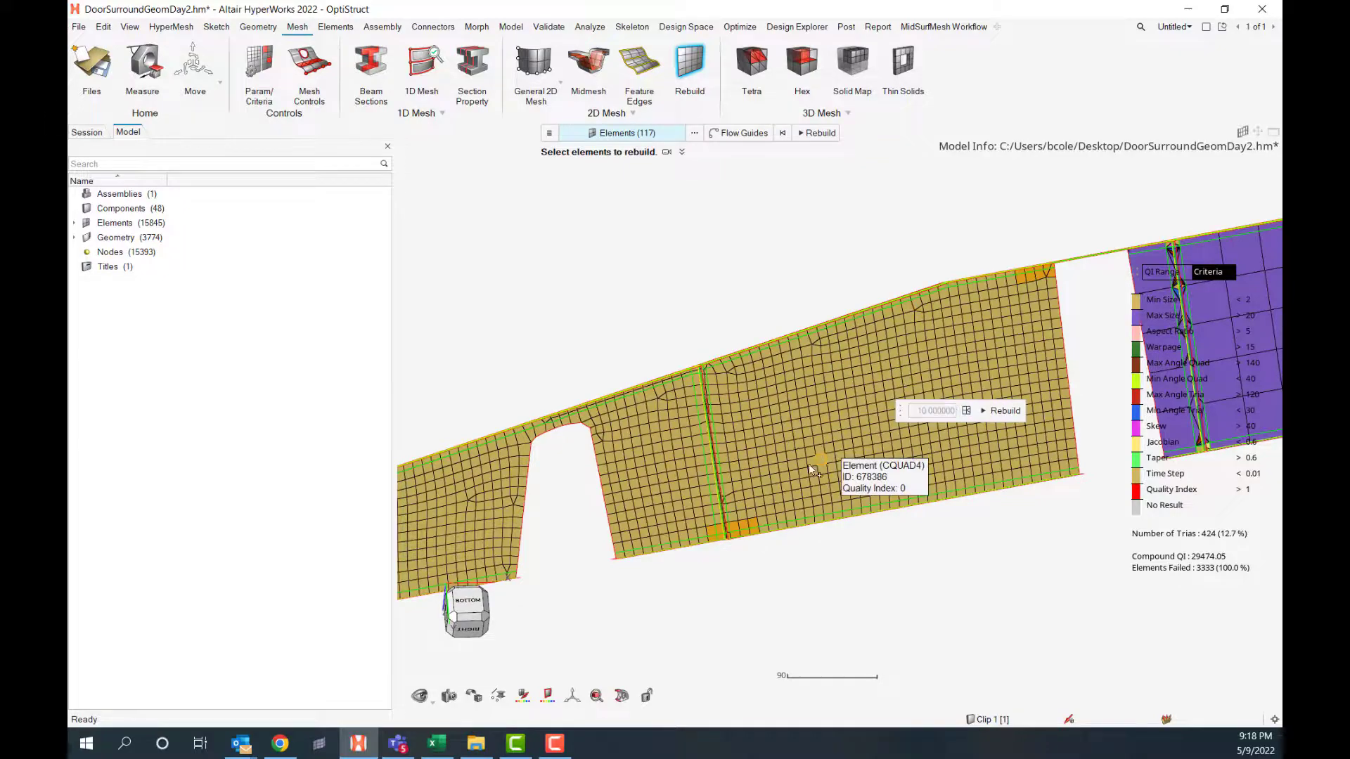
pyautogui.moveTo(842, 444); pyautogui.dragTo(738, 405, button='middle')
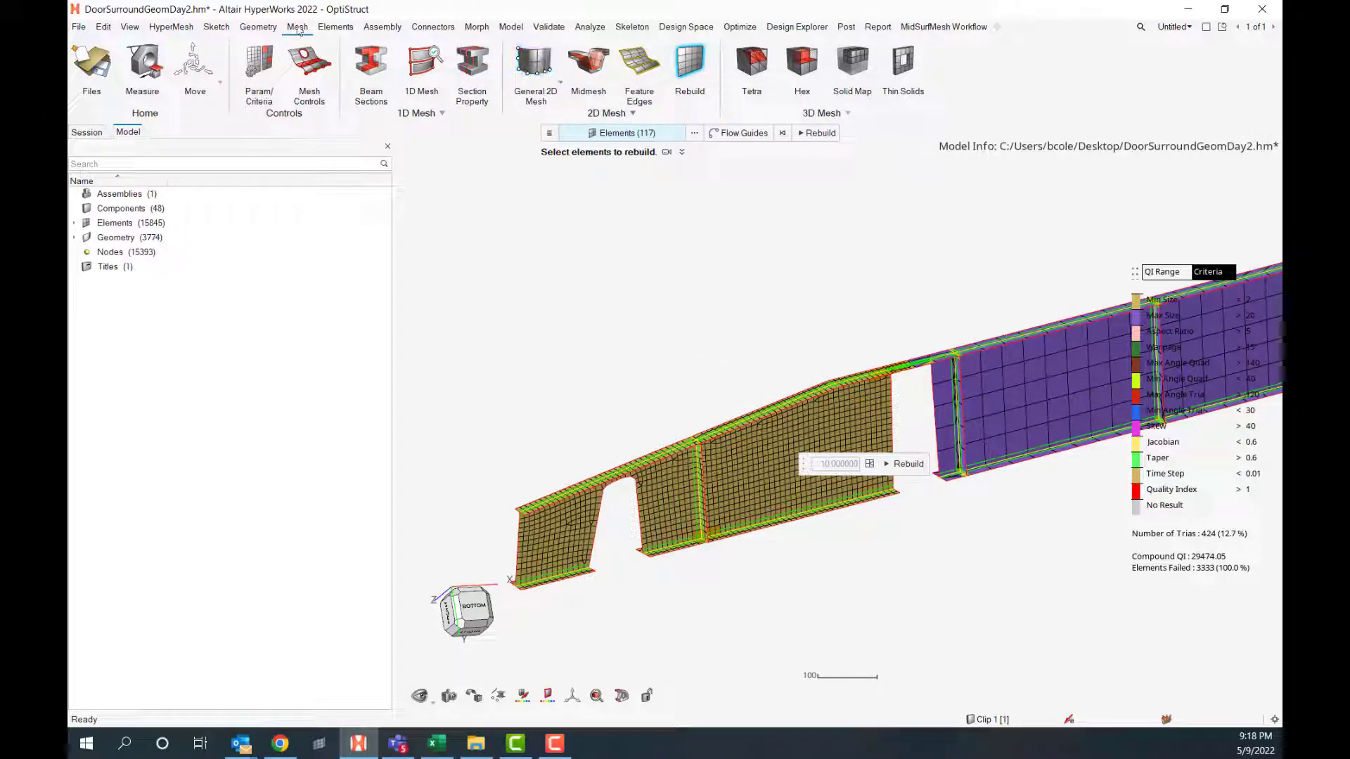
pyautogui.click(258, 26)
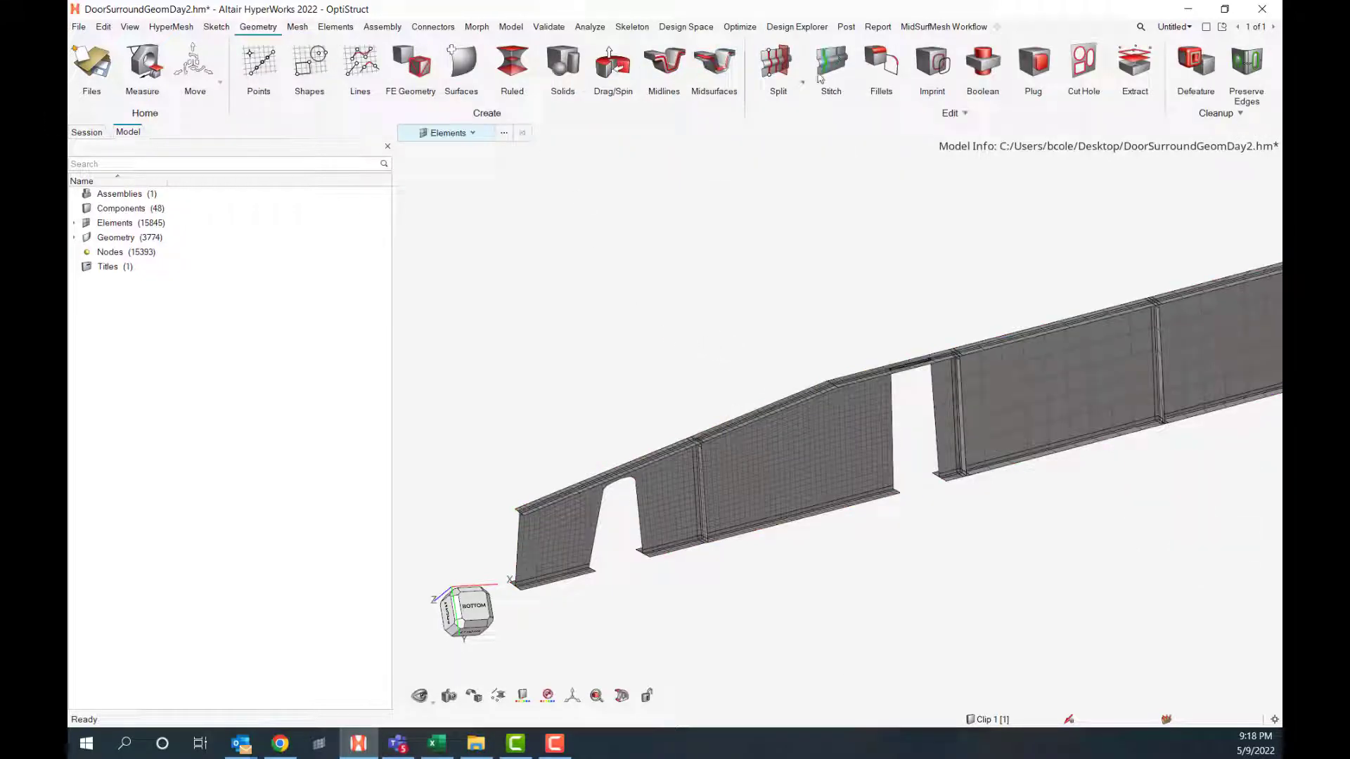
# Briefly open Split and Midmesh Automatic Repair/Fill, then exit without changes and recentre the spar
pyautogui.click(776, 62)
pyautogui.click(298, 28)
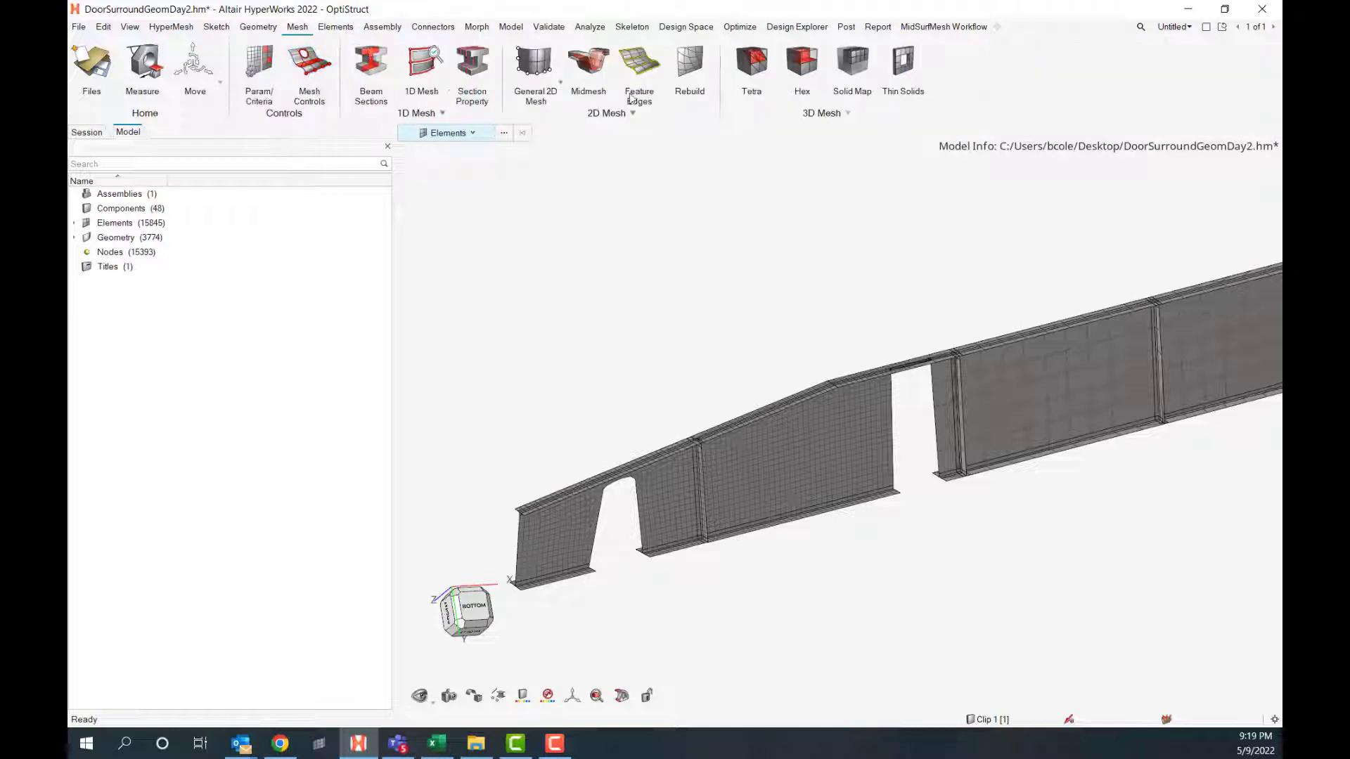
pyautogui.click(588, 63)
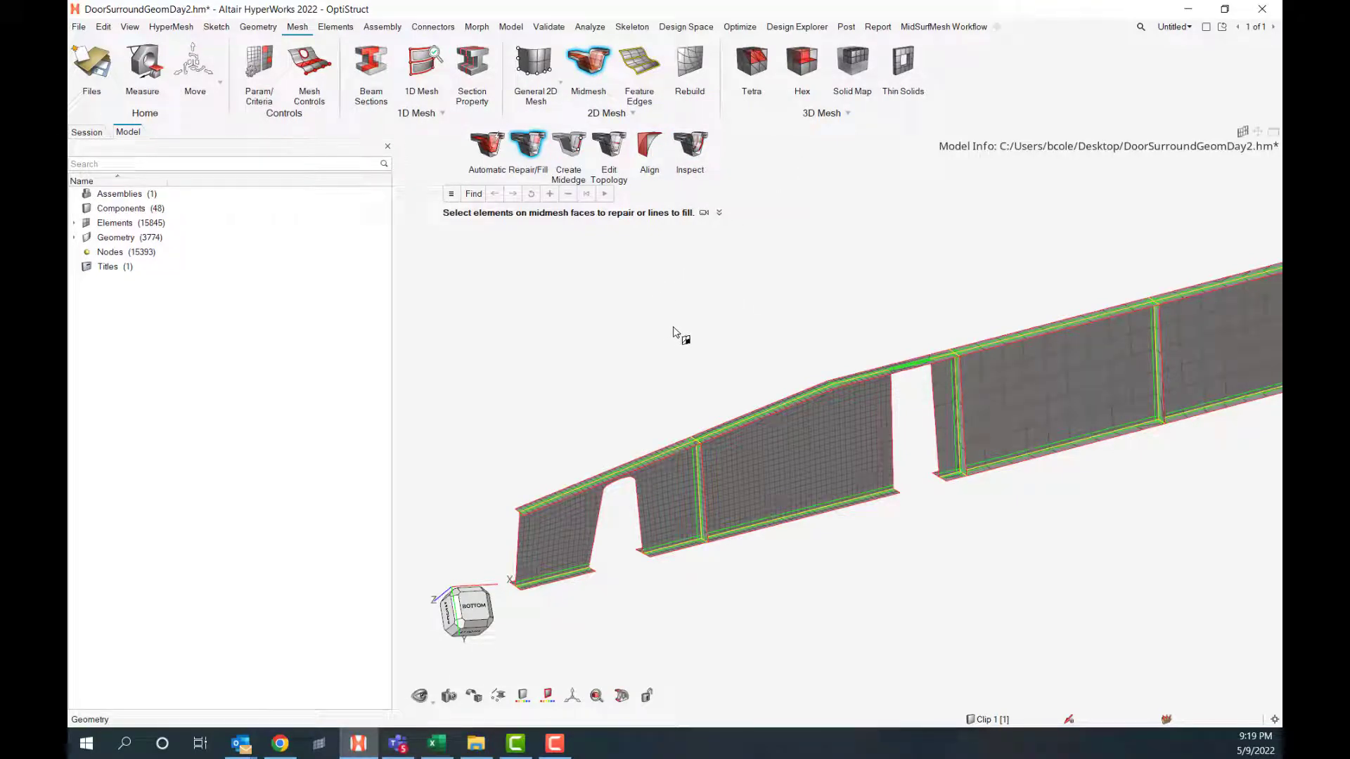
pyautogui.moveTo(672, 332); pyautogui.dragTo(760, 330, button='middle')
pyautogui.moveTo(738, 350); pyautogui.dragTo(783, 338, button='right')
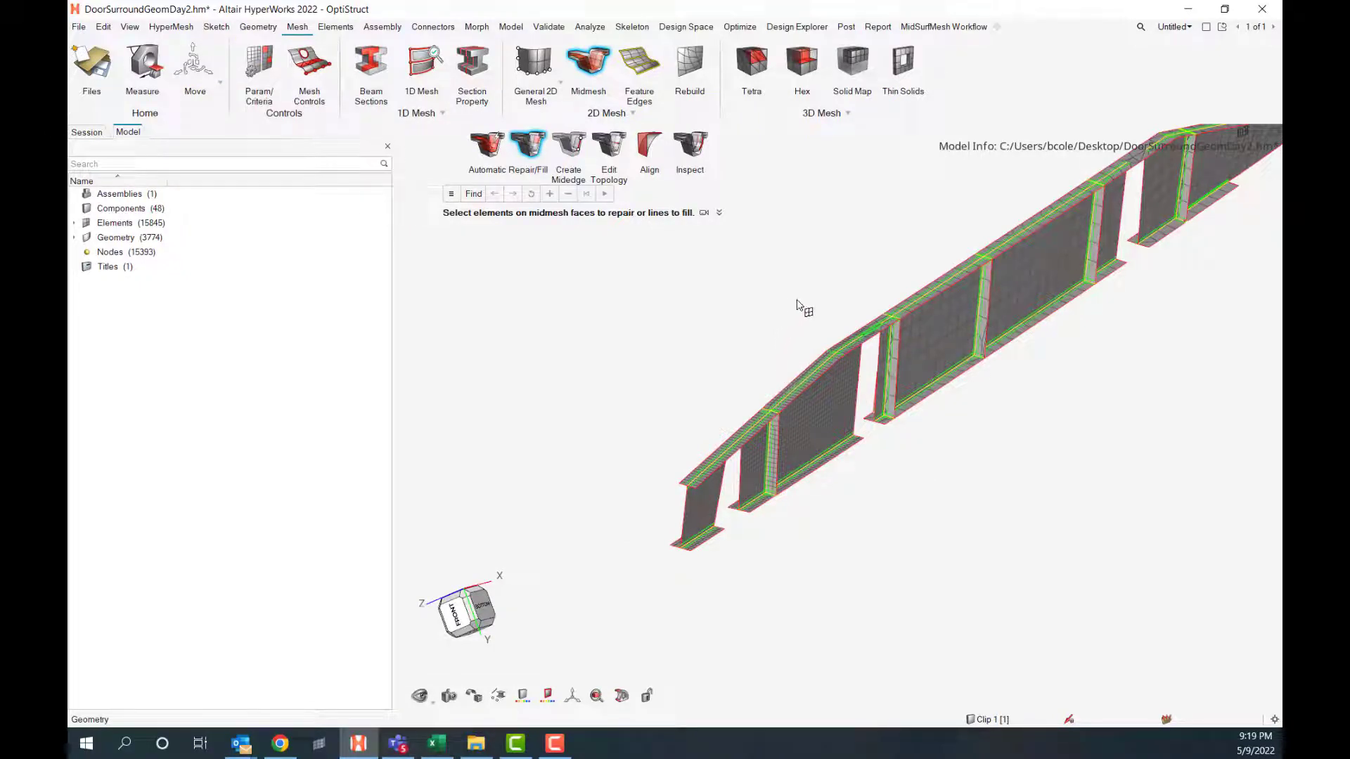
pyautogui.press('Escape')
pyautogui.moveTo(799, 305); pyautogui.dragTo(749, 331, button='right')
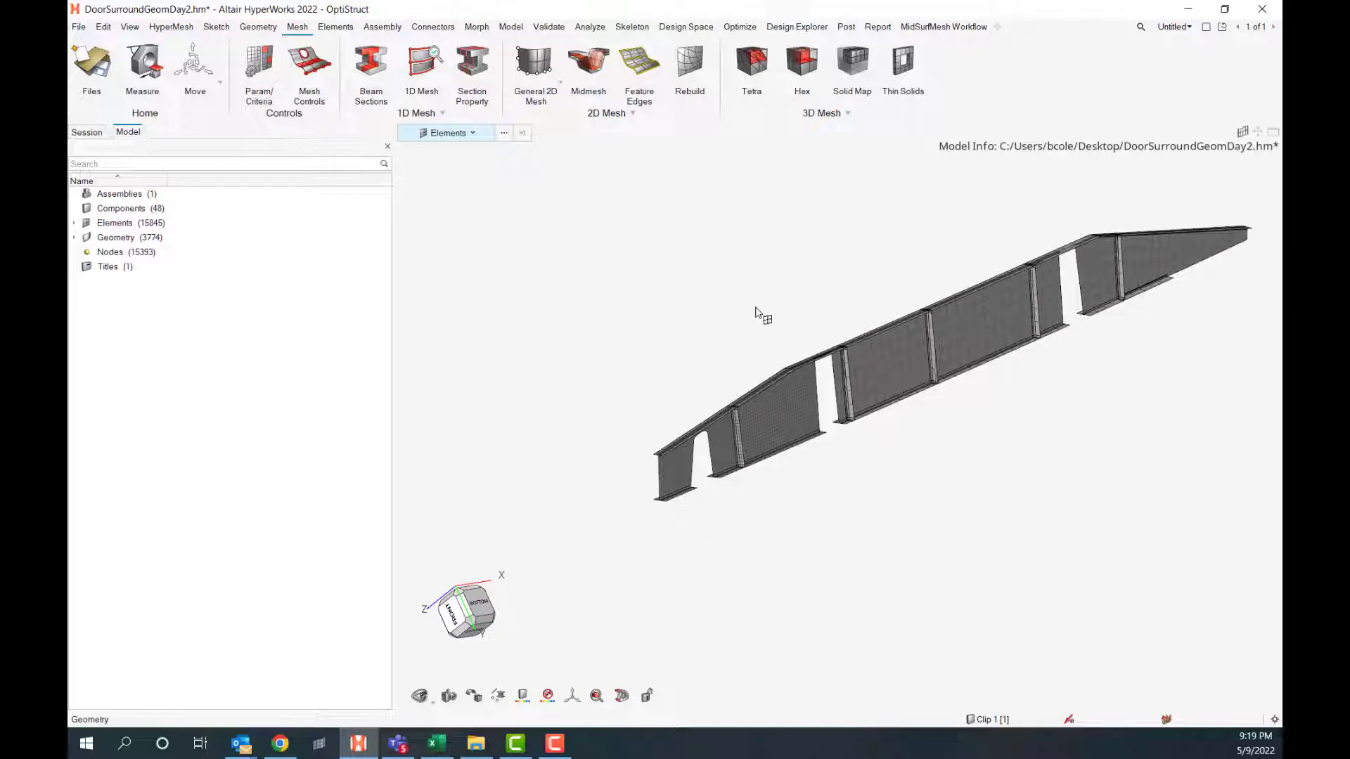
pyautogui.moveTo(795, 301); pyautogui.dragTo(742, 328, button='middle')
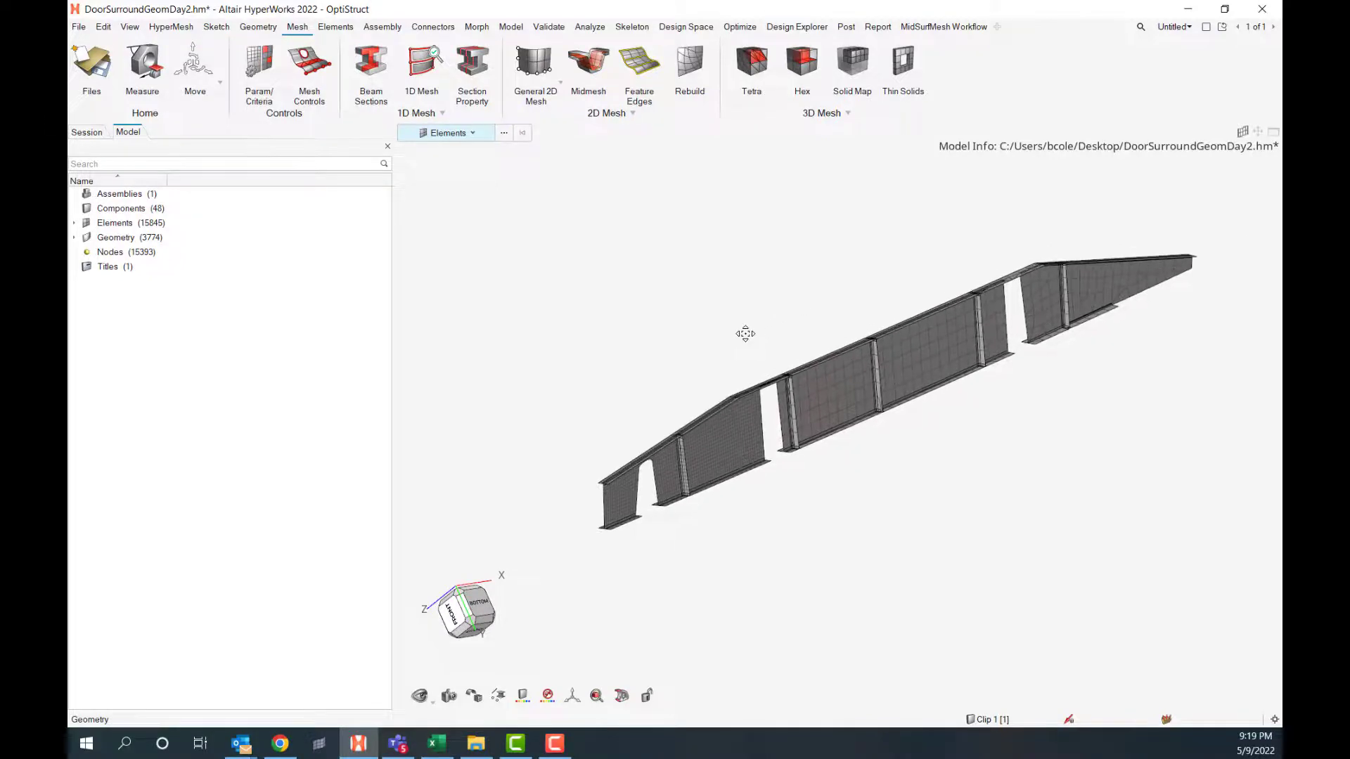
# Map thickness from the door-surround solid onto all 2423 spar midmesh elements
pyautogui.click(336, 27)
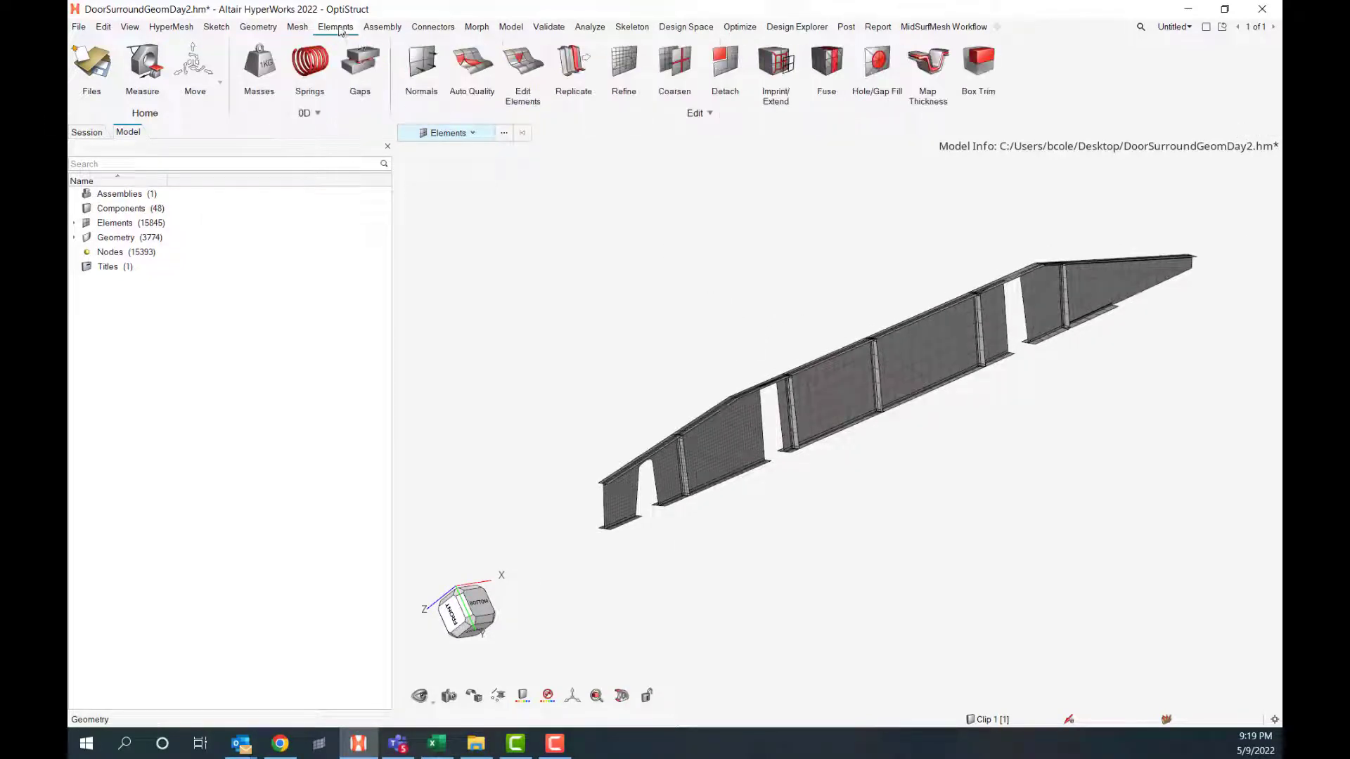
pyautogui.click(930, 74)
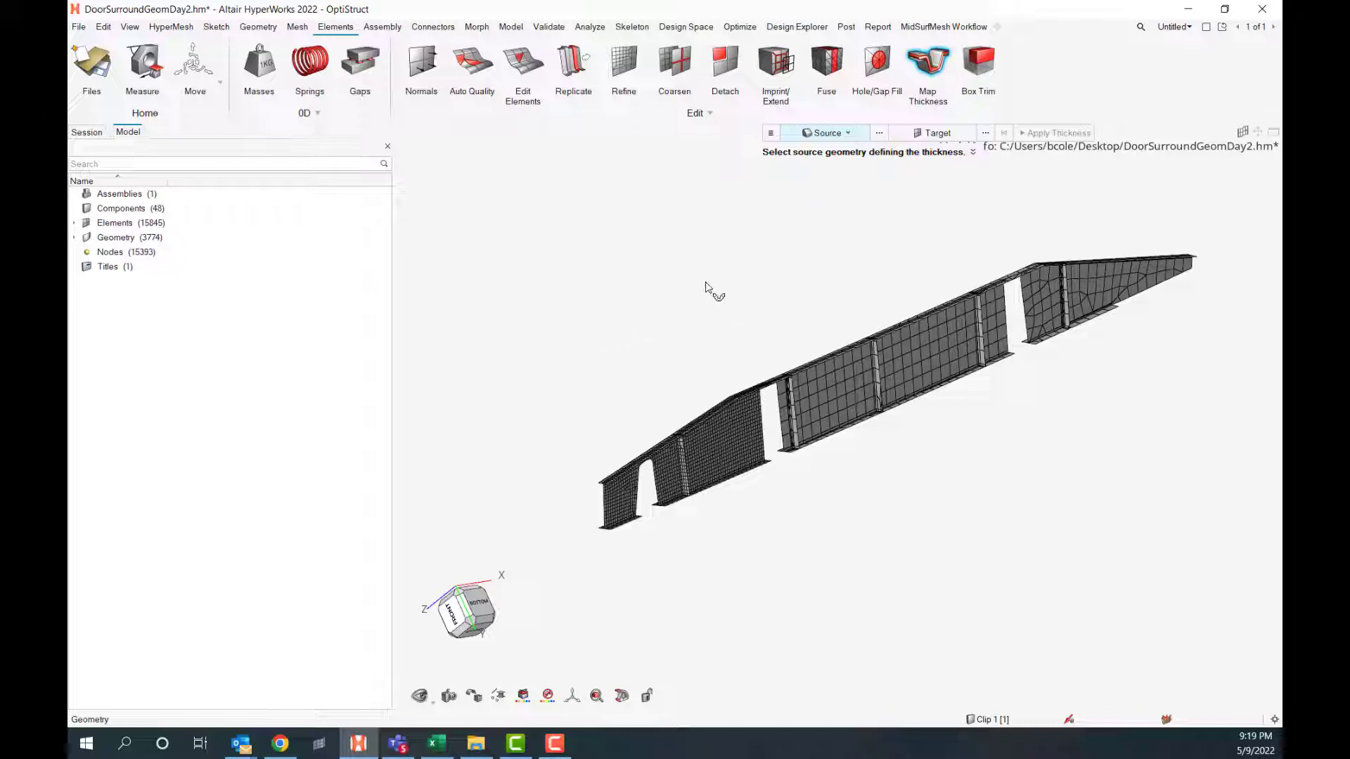
pyautogui.click(737, 404)
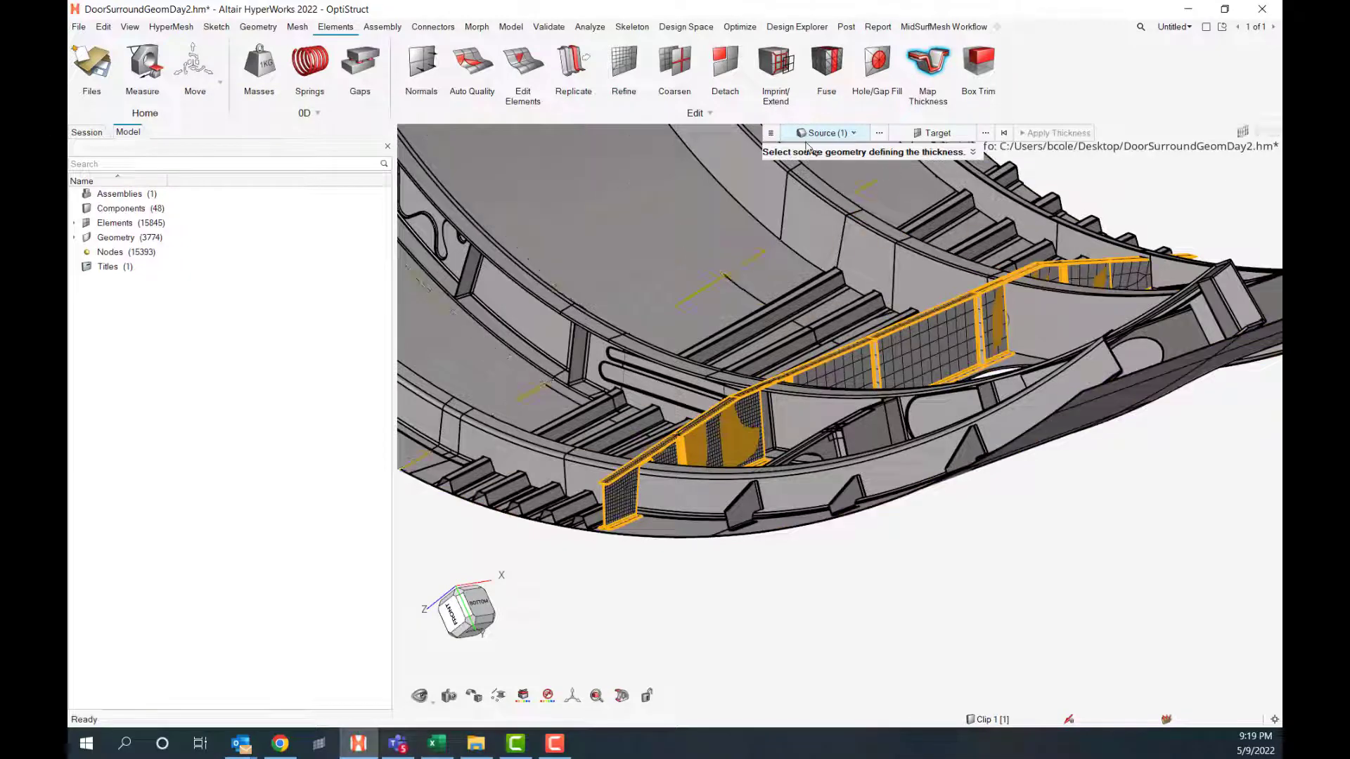
pyautogui.click(934, 135)
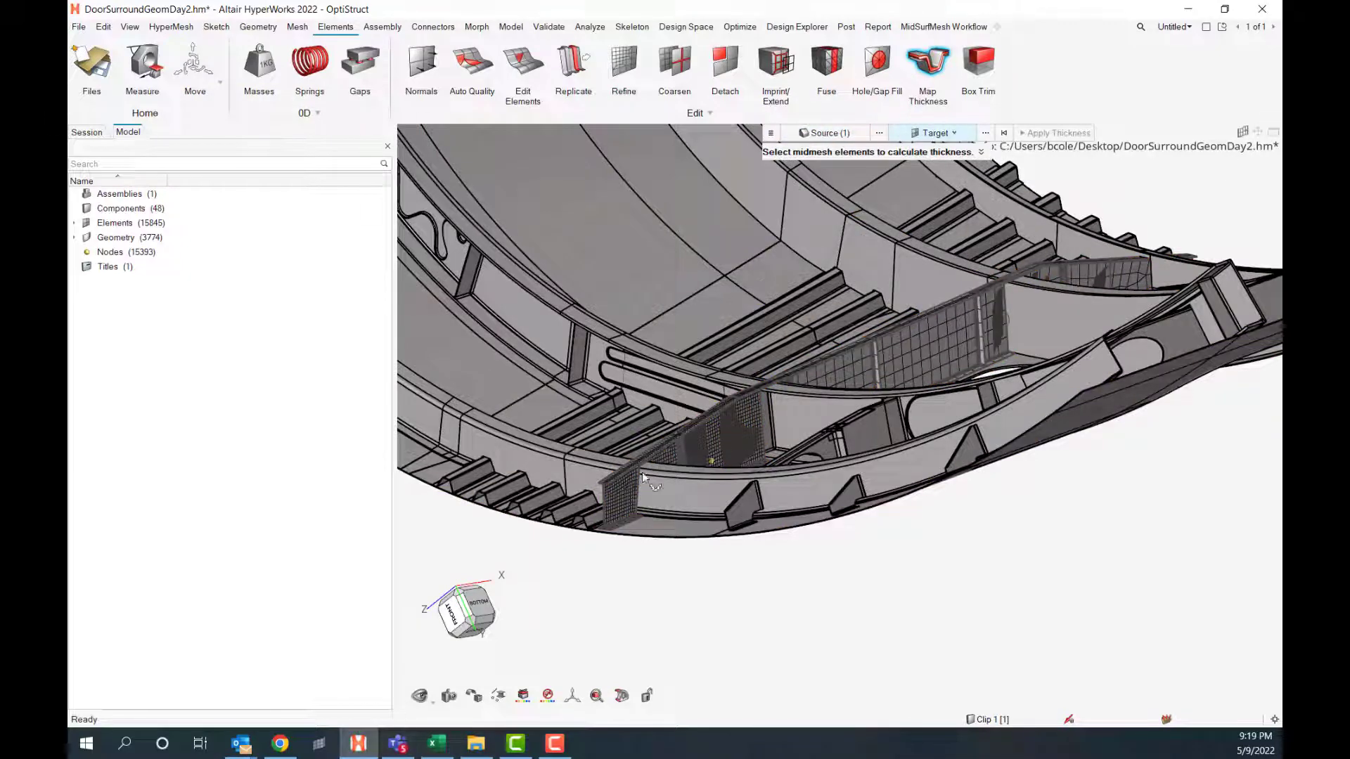
pyautogui.keyDown('shift'); pyautogui.moveTo(546, 340); pyautogui.dragTo(833, 589); pyautogui.keyUp('shift')
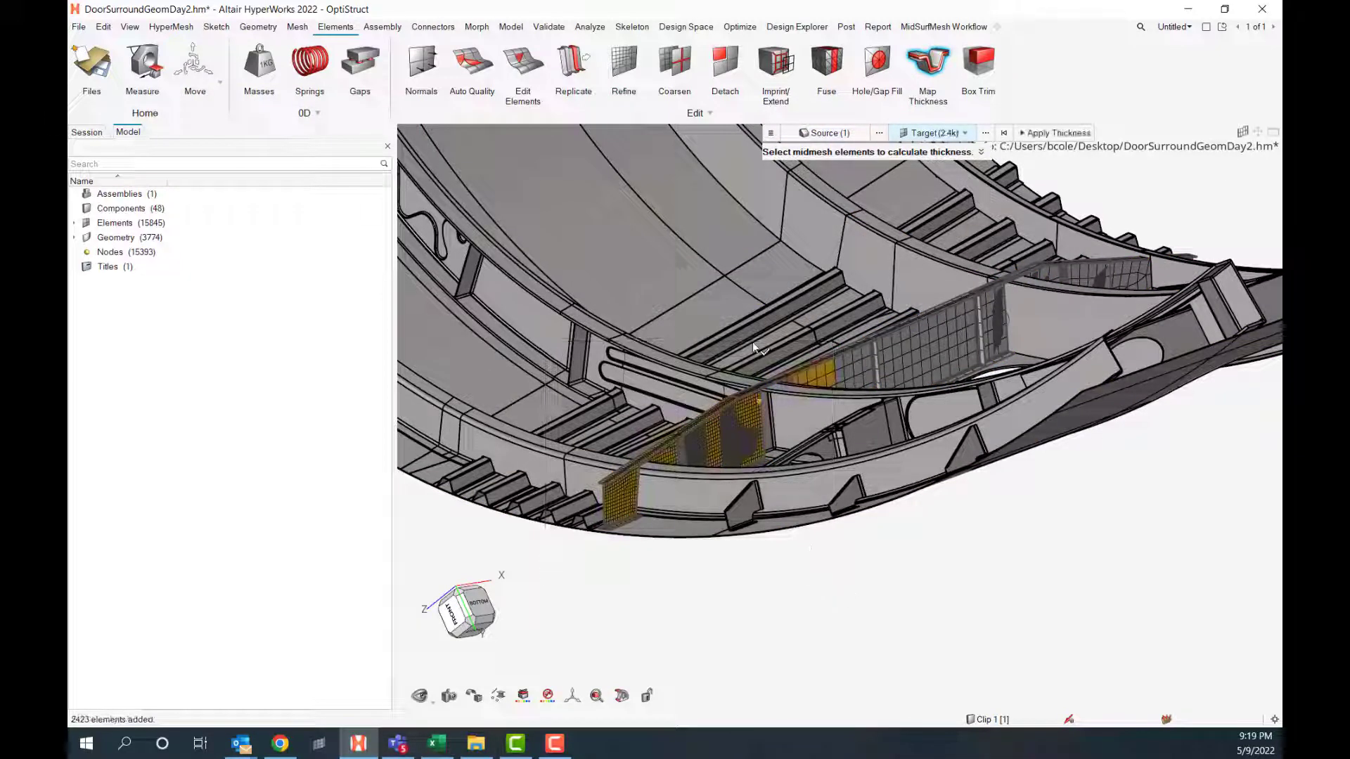
pyautogui.click(1043, 135)
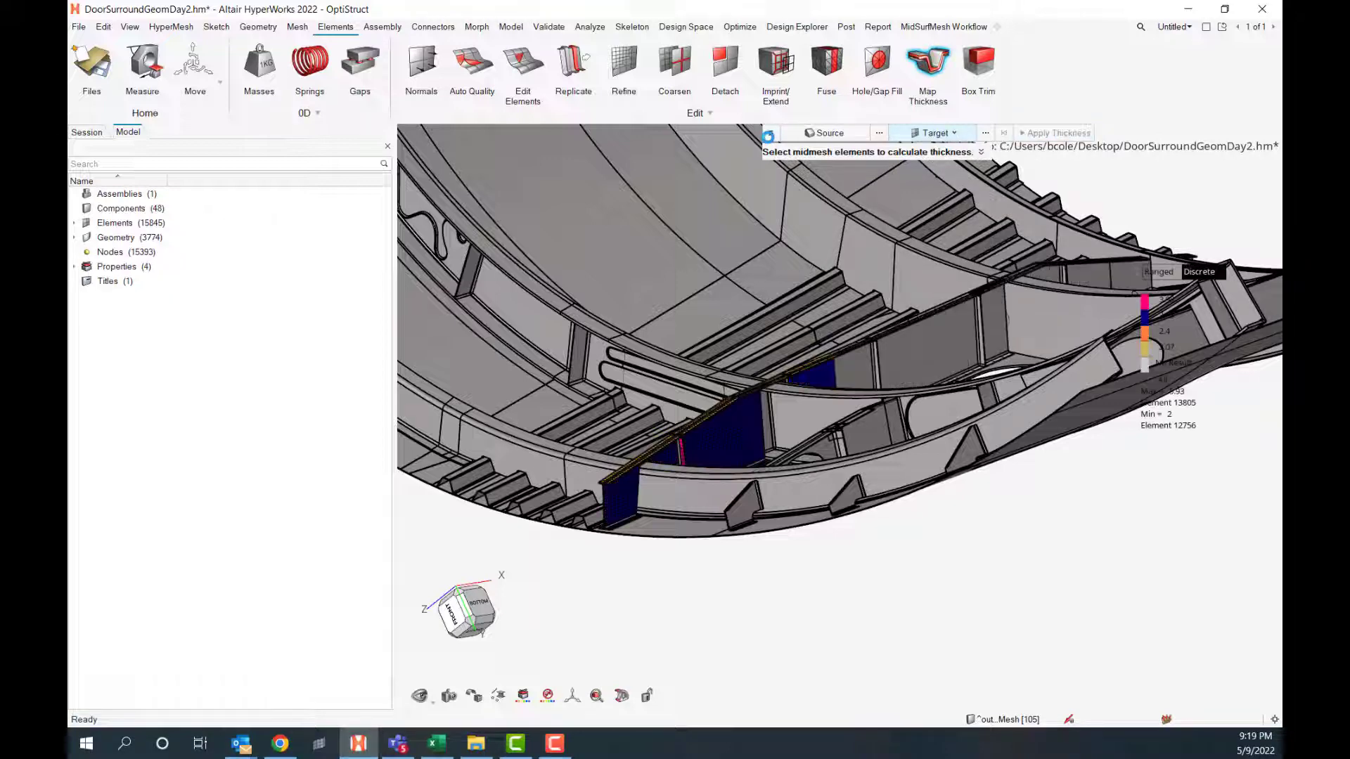
# Inspect the mapped thicknesses on the flange, close Map Thickness, and recentre the full model
pyautogui.scroll(5, 660, 461)
pyautogui.scroll(-3, 660, 461)
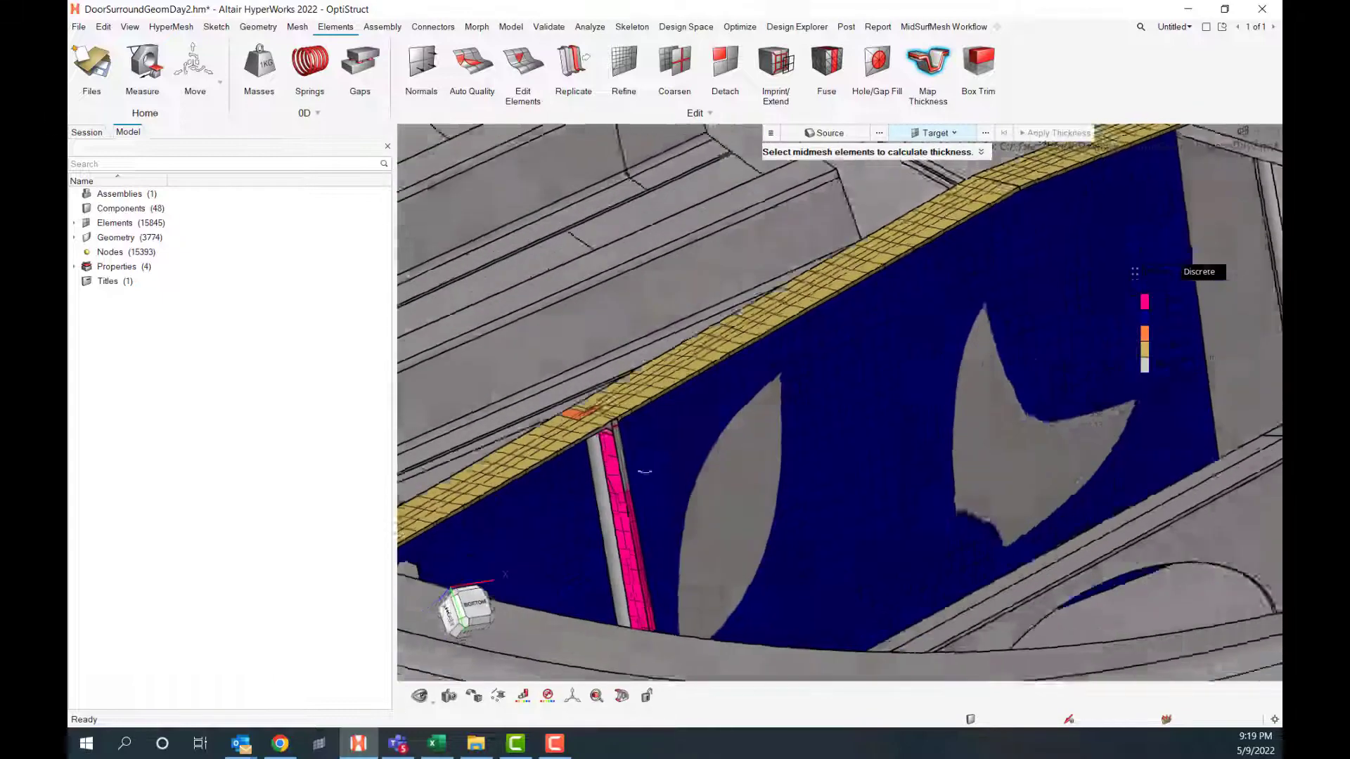
pyautogui.scroll(6, 606, 420)
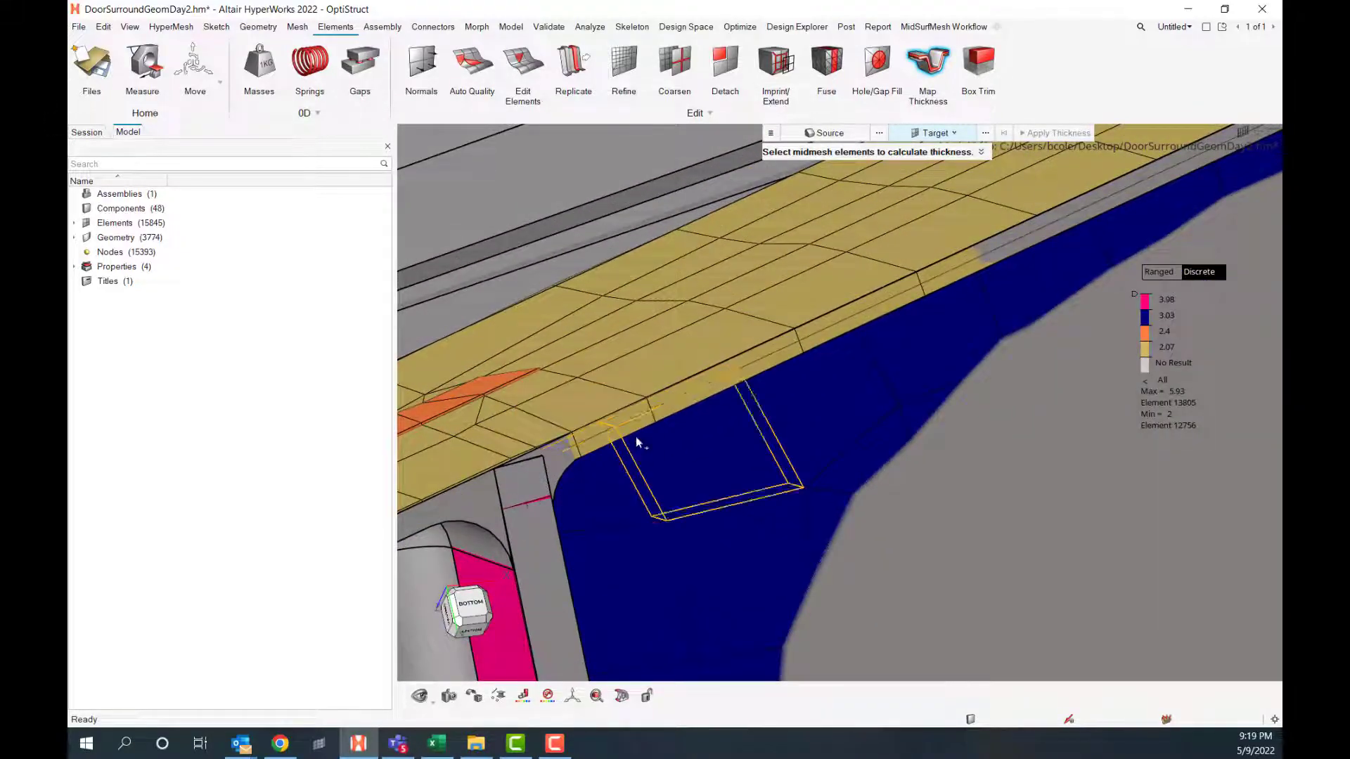
pyautogui.scroll(-2, 576, 510)
pyautogui.moveTo(576, 510); pyautogui.dragTo(699, 418, button='middle')
pyautogui.scroll(-5, 698, 414)
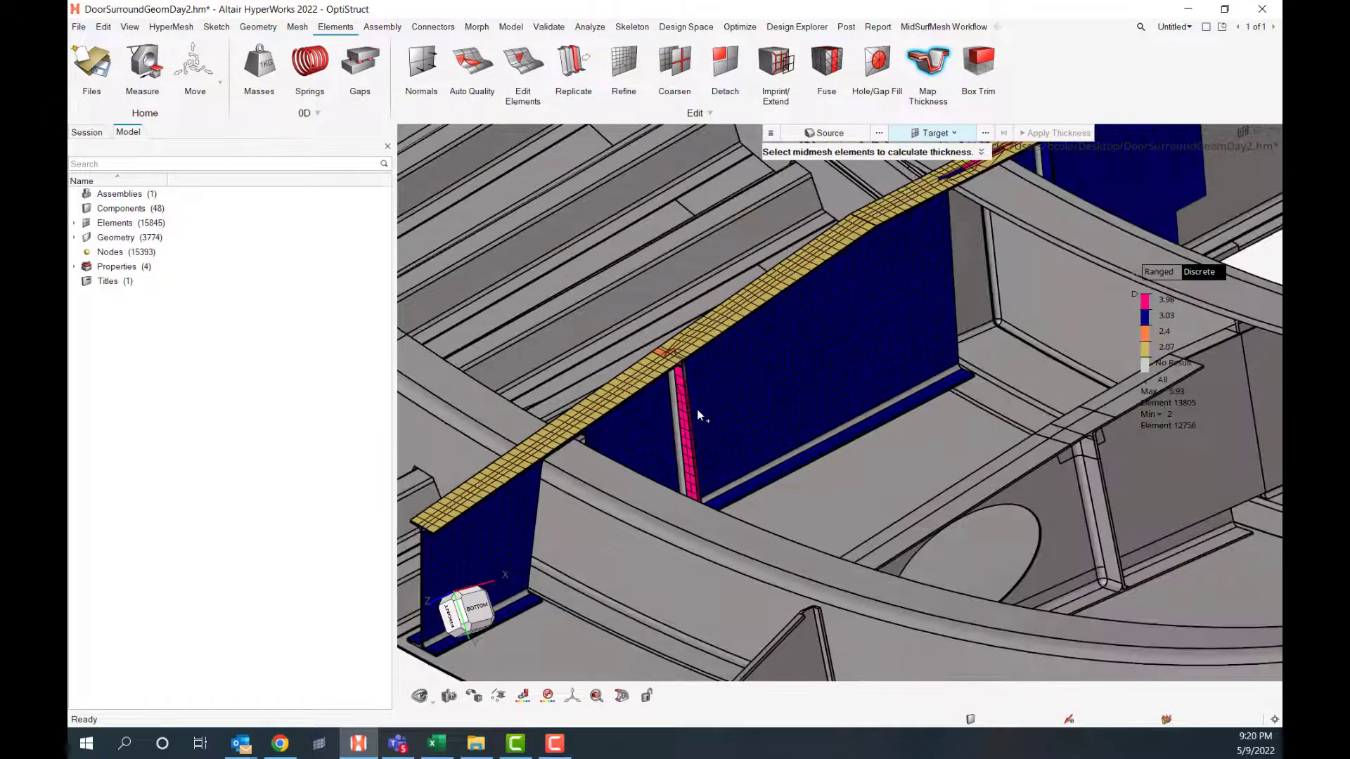
pyautogui.press('Escape')
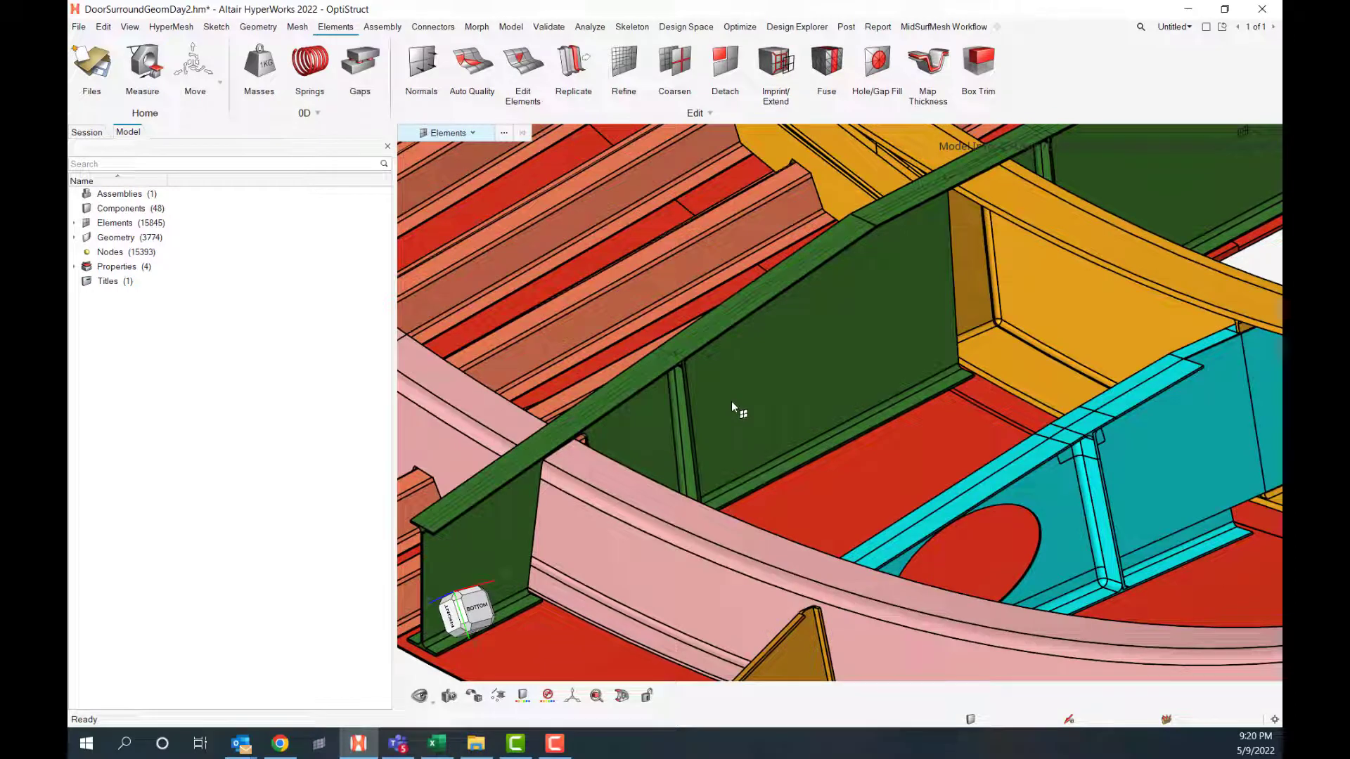
pyautogui.moveTo(1132, 269); pyautogui.dragTo(782, 313, button='right')
# Isolate the spar mesh from the surrounding parts and display it with element edges
pyautogui.rightClick(1069, 303)
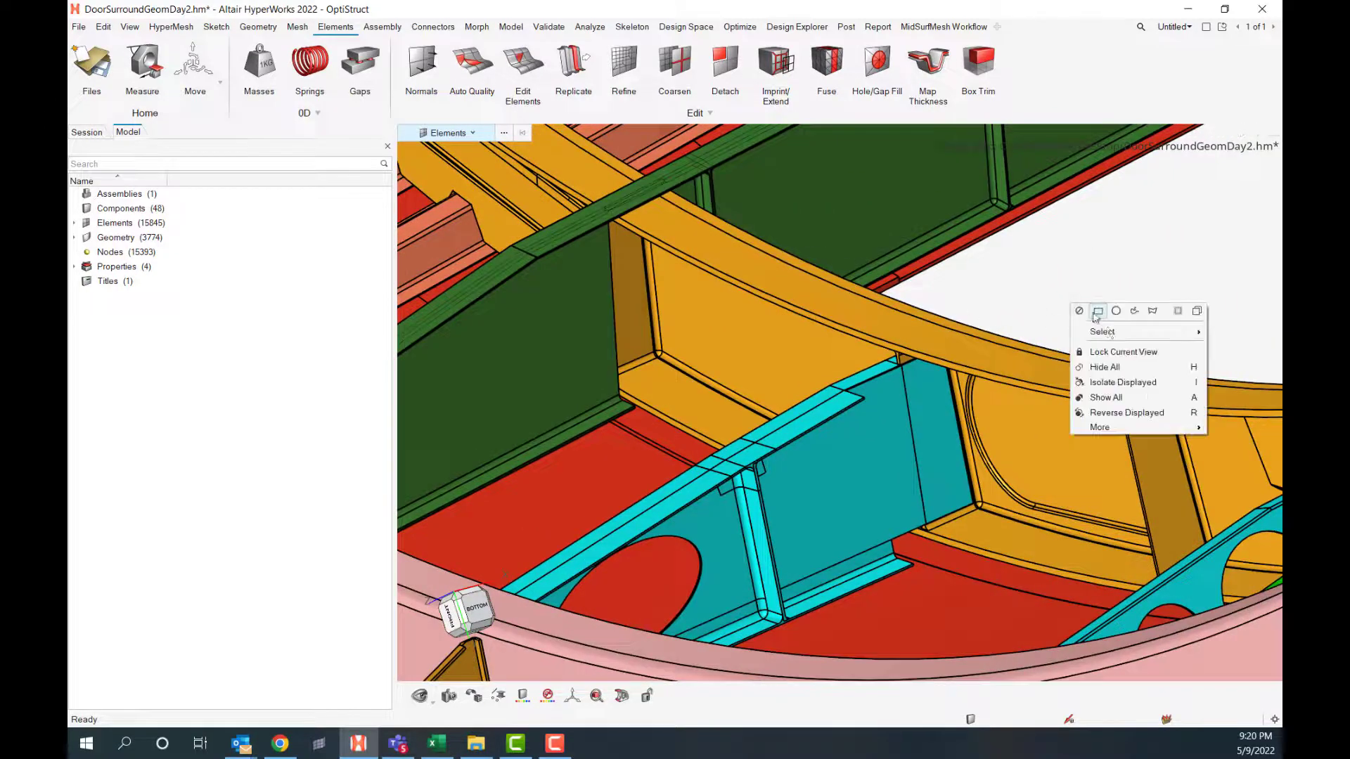
pyautogui.click(1127, 382)
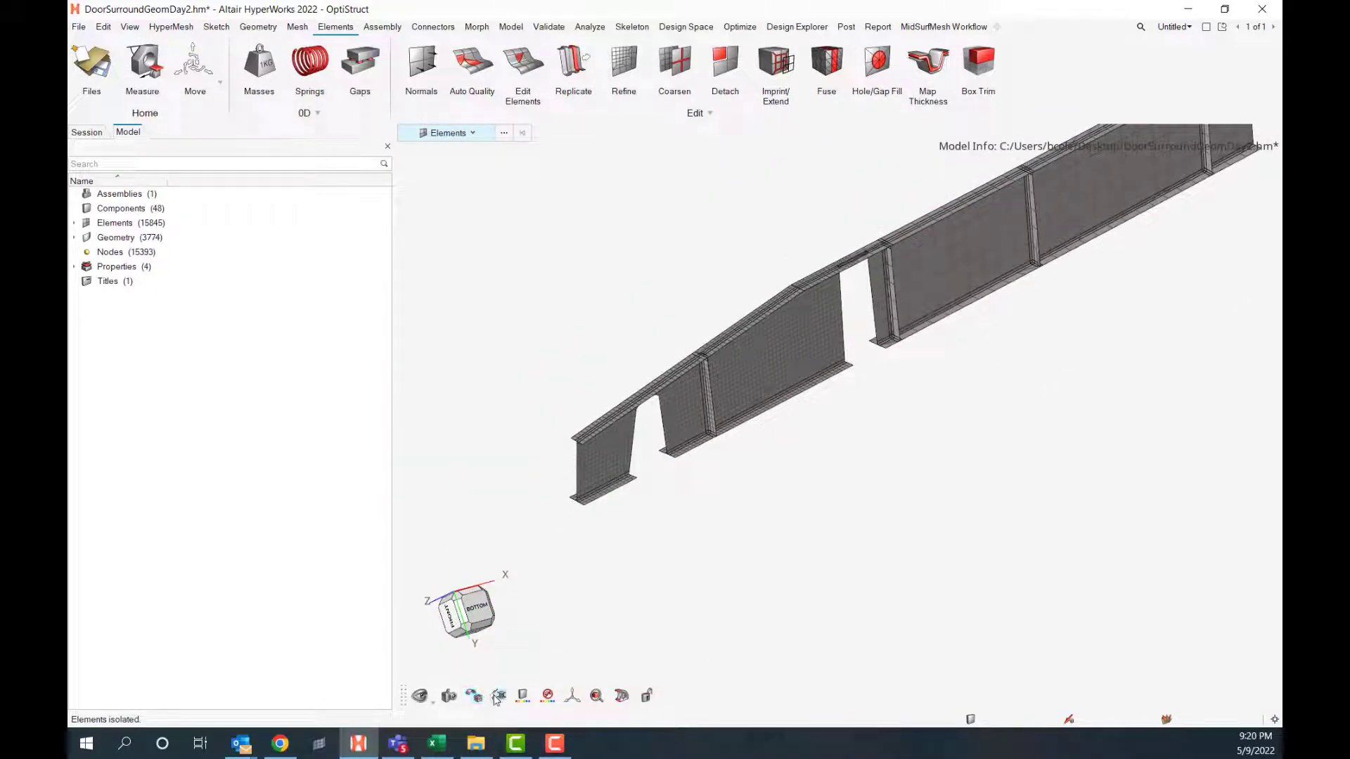
pyautogui.moveTo(499, 696)
pyautogui.click(530, 671)
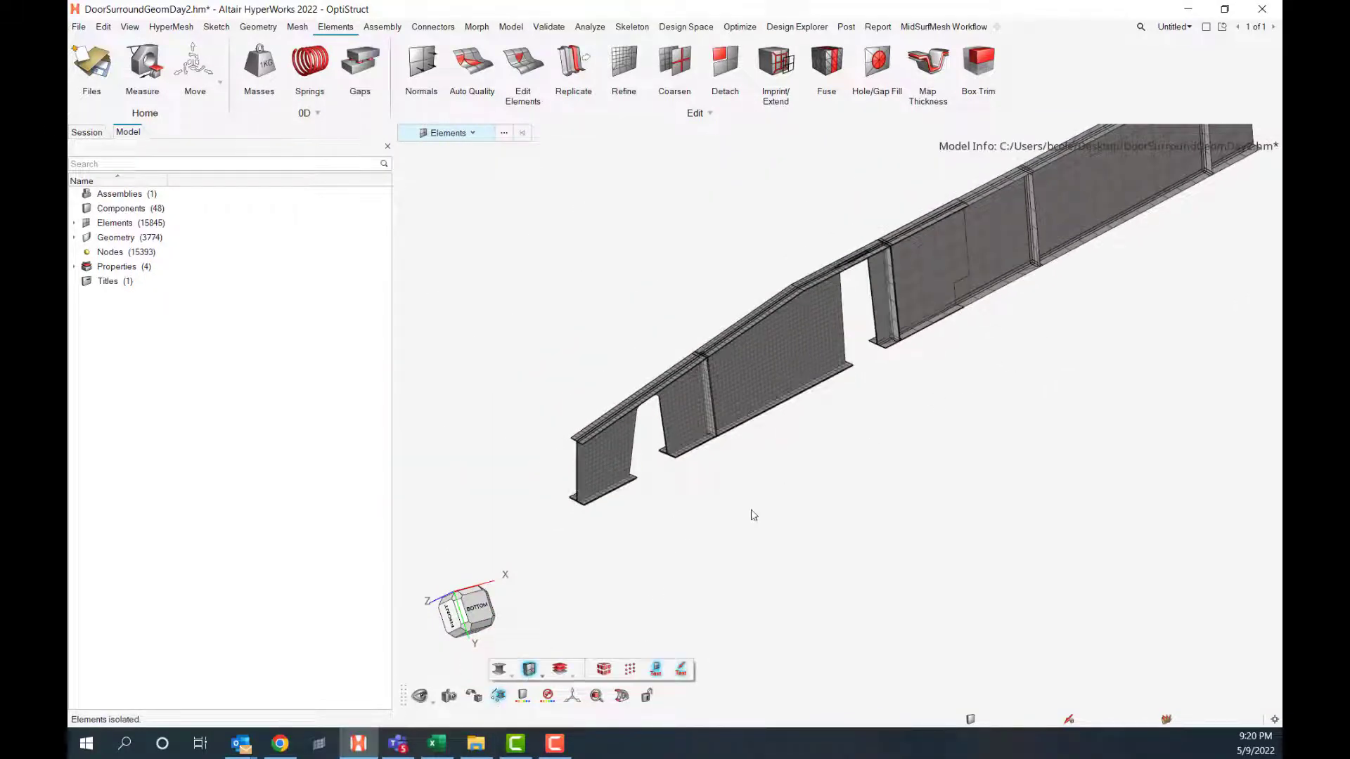
# Pan and zoom around the isolated spar mesh to inspect its openings, returning to the Mesh tools
pyautogui.scroll(10, 753, 515)
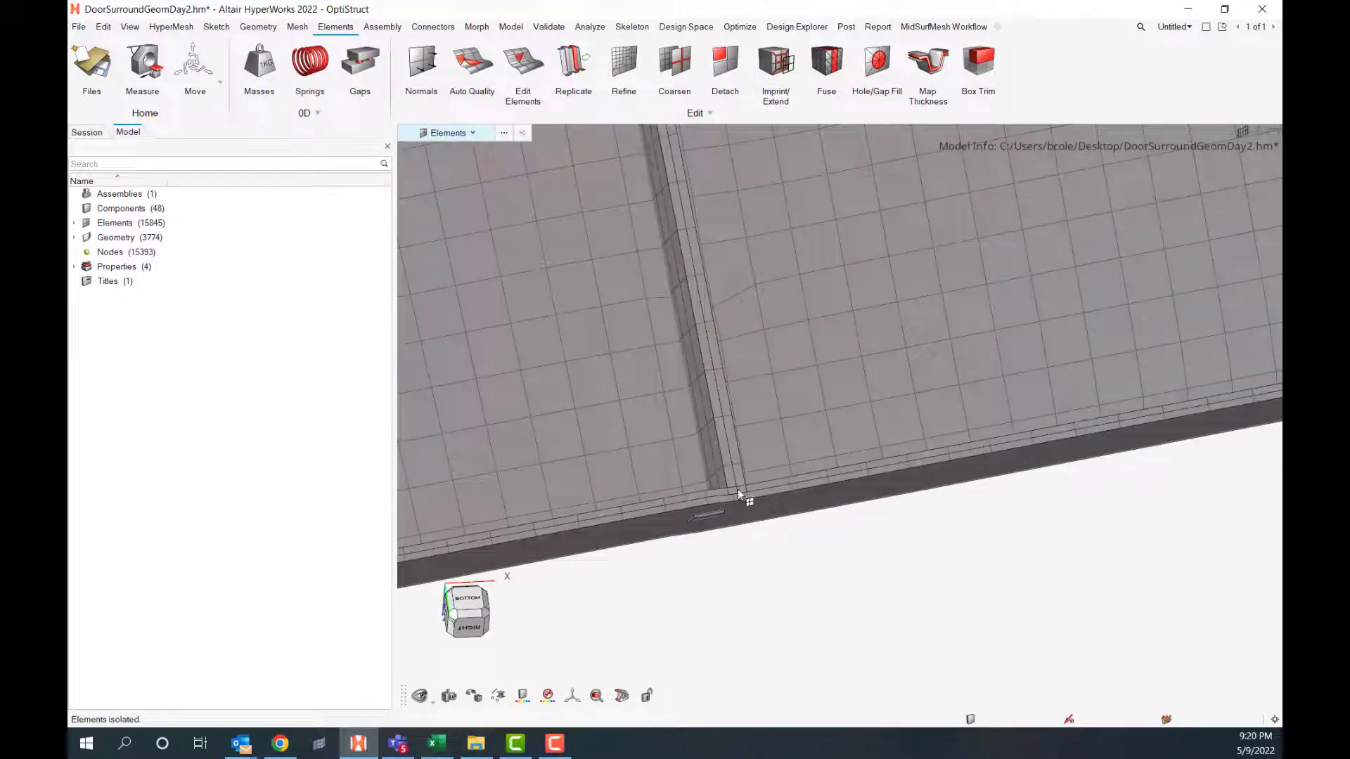
pyautogui.scroll(-8, 742, 492)
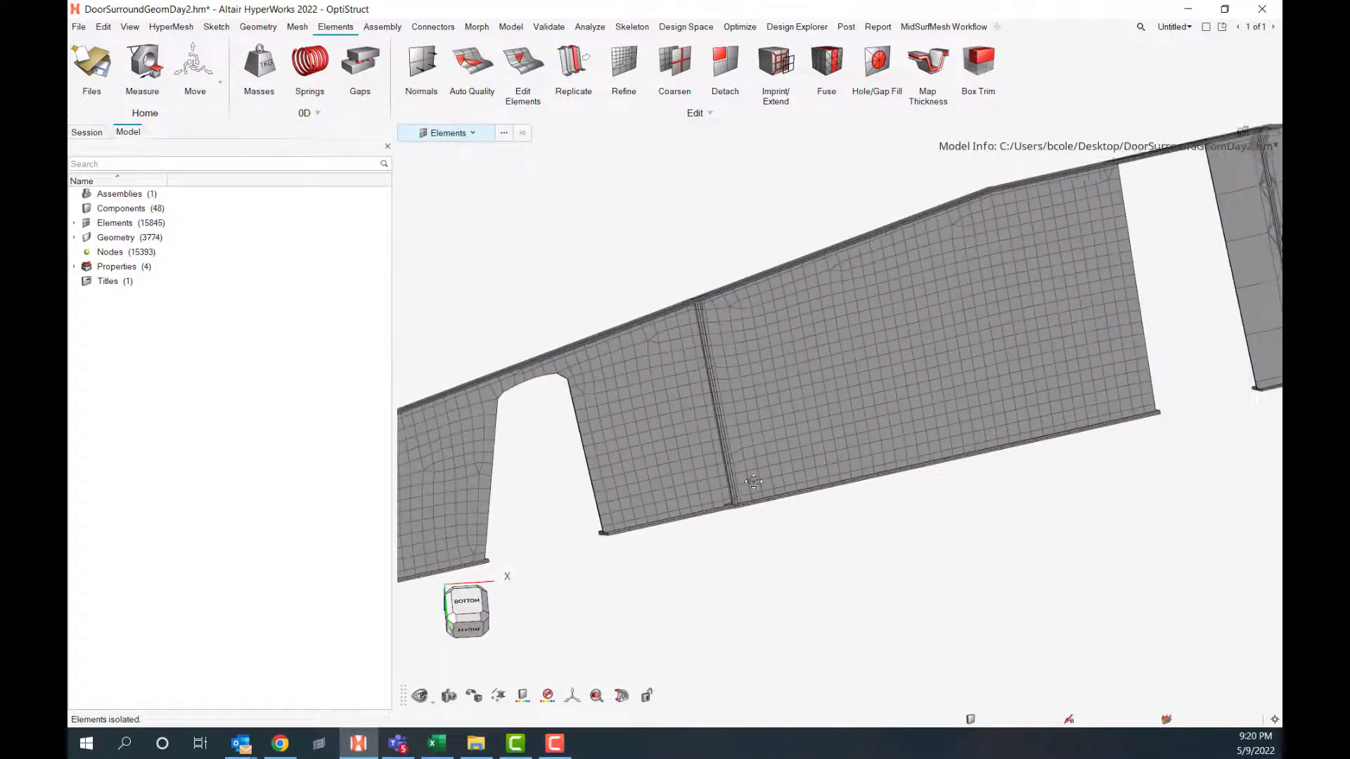
pyautogui.moveTo(753, 483); pyautogui.dragTo(711, 513, button='middle')
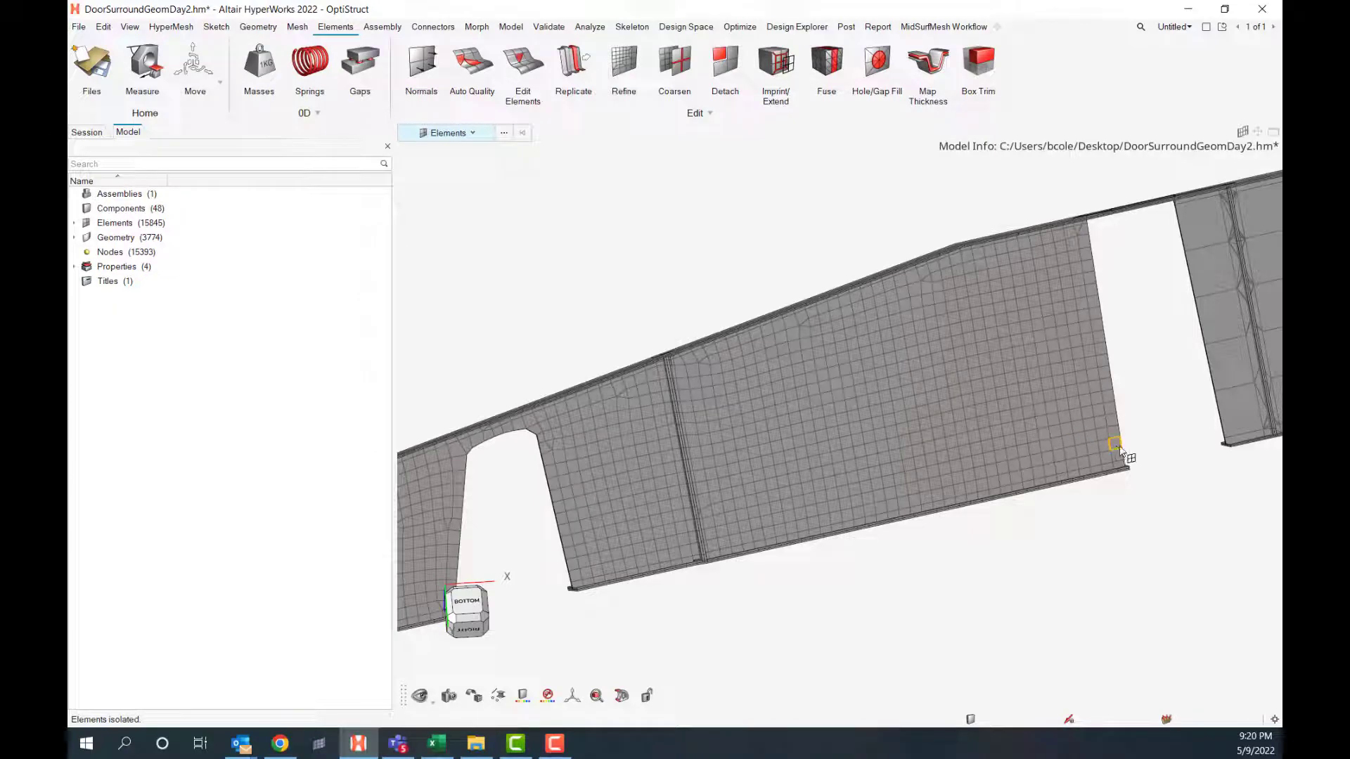
pyautogui.scroll(-3, 619, 485)
pyautogui.keyDown('ctrl'); pyautogui.moveTo(630, 503); pyautogui.dragTo(605, 534); pyautogui.keyUp('ctrl')
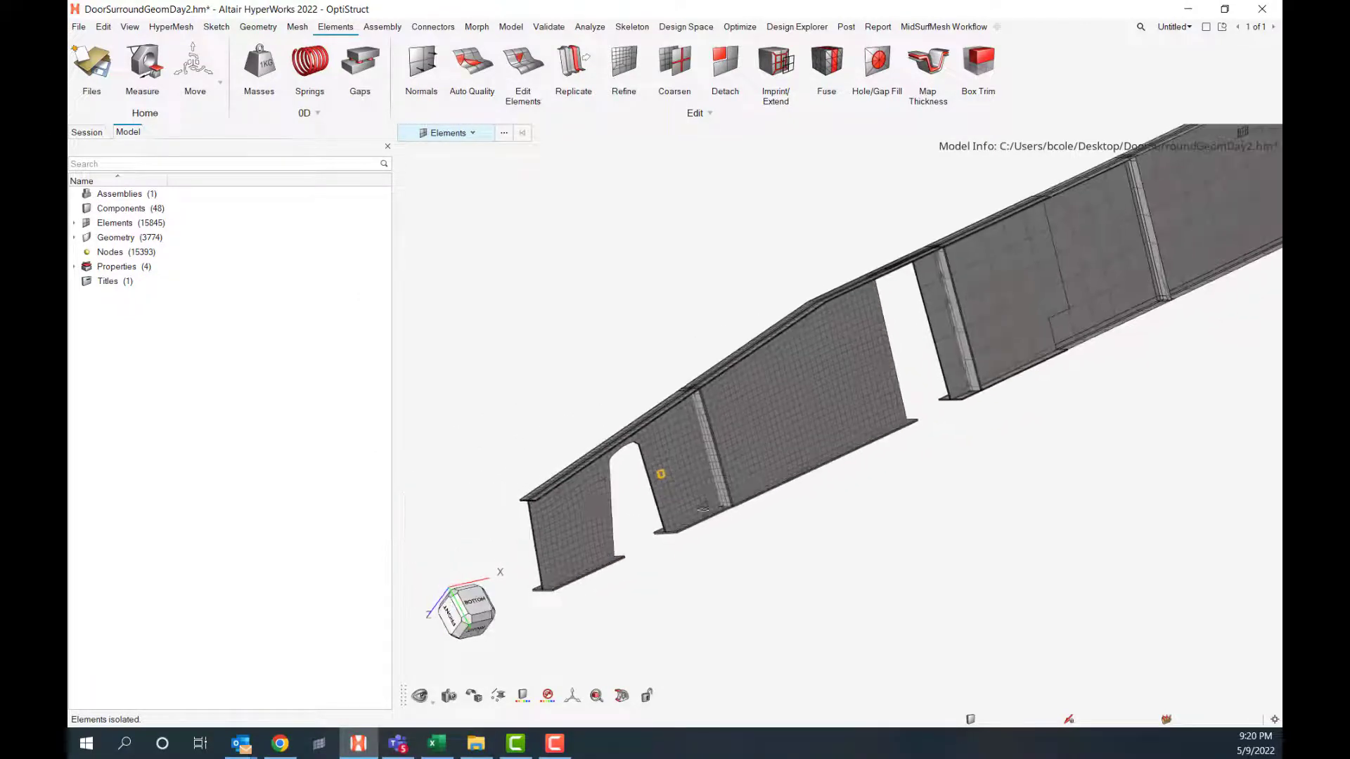
pyautogui.scroll(5, 598, 541)
pyautogui.scroll(2, 618, 547)
pyautogui.scroll(-2, 642, 551)
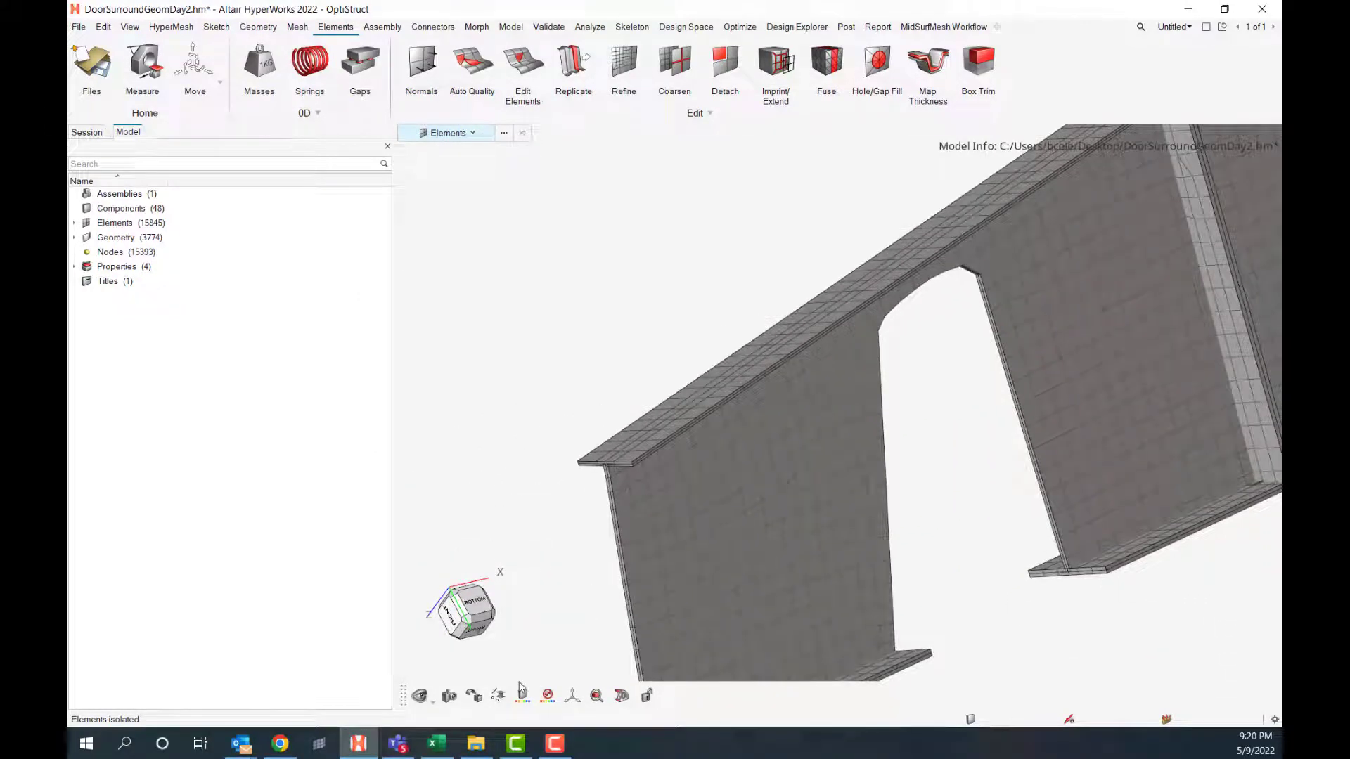
pyautogui.scroll(-5, 476, 501)
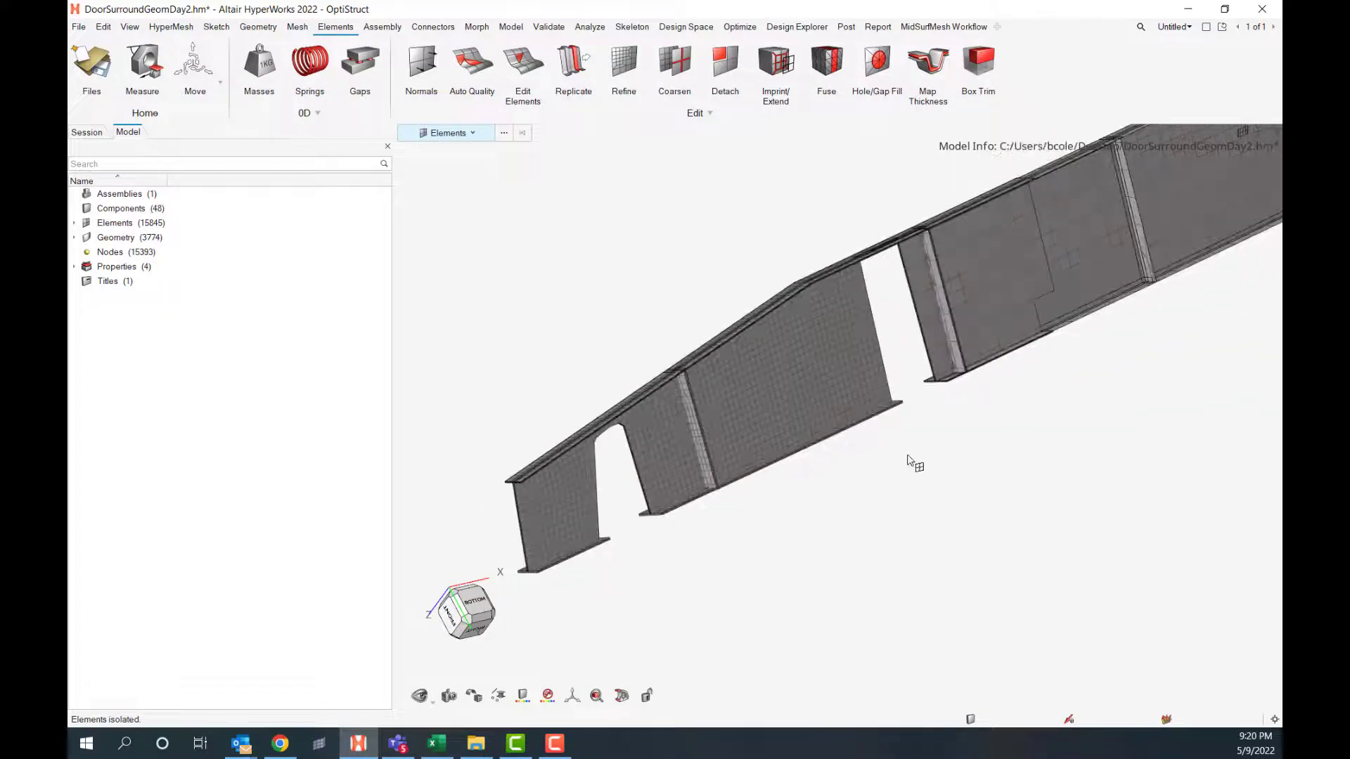
pyautogui.moveTo(909, 458); pyautogui.dragTo(848, 479, button='middle')
pyautogui.scroll(-4, 960, 443)
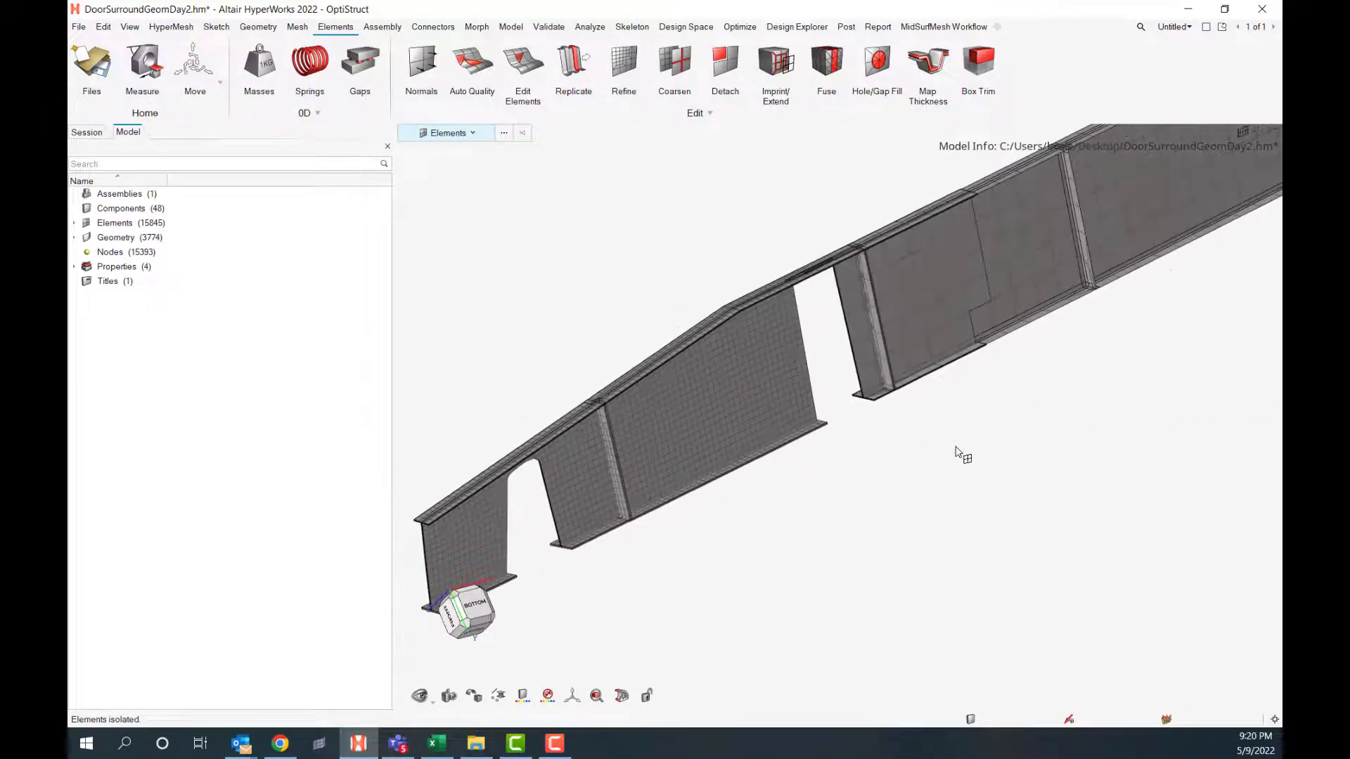
pyautogui.moveTo(958, 452); pyautogui.dragTo(1071, 447, button='middle')
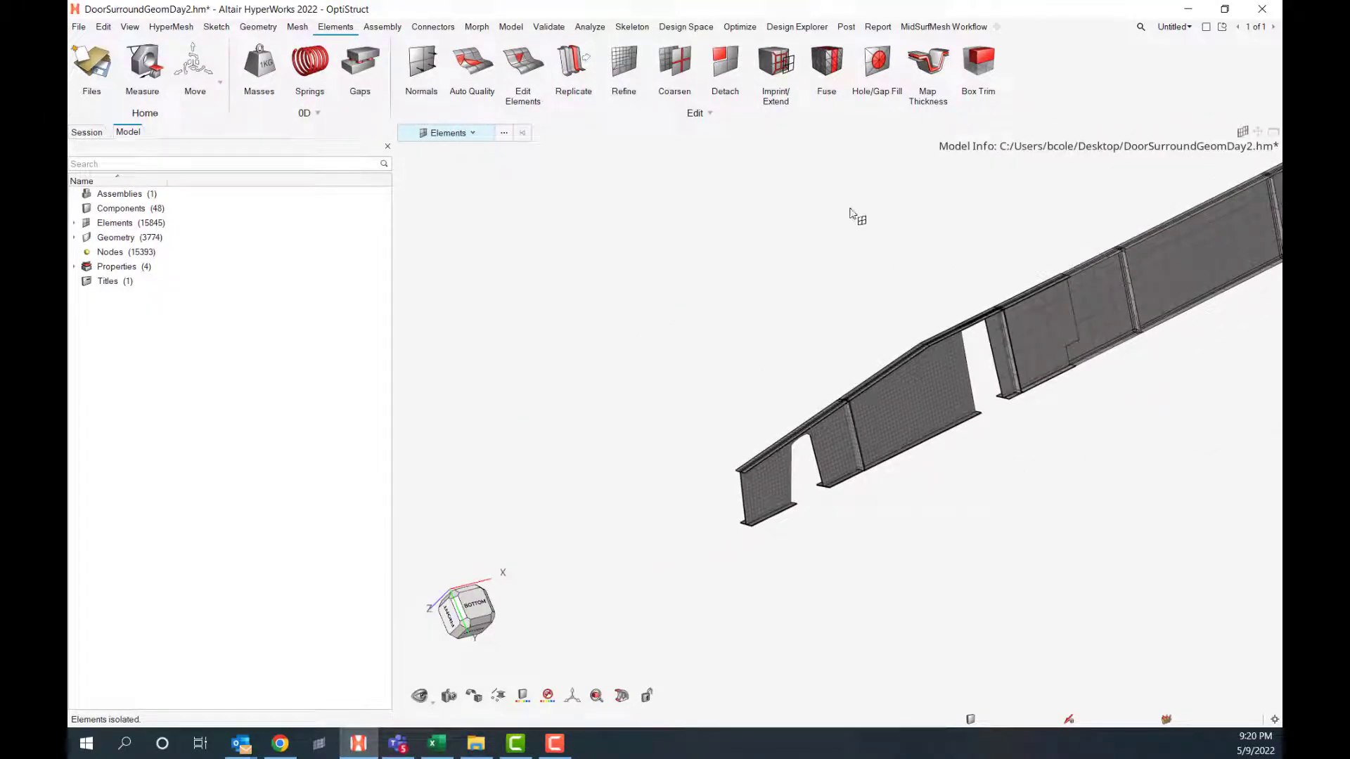
pyautogui.click(297, 28)
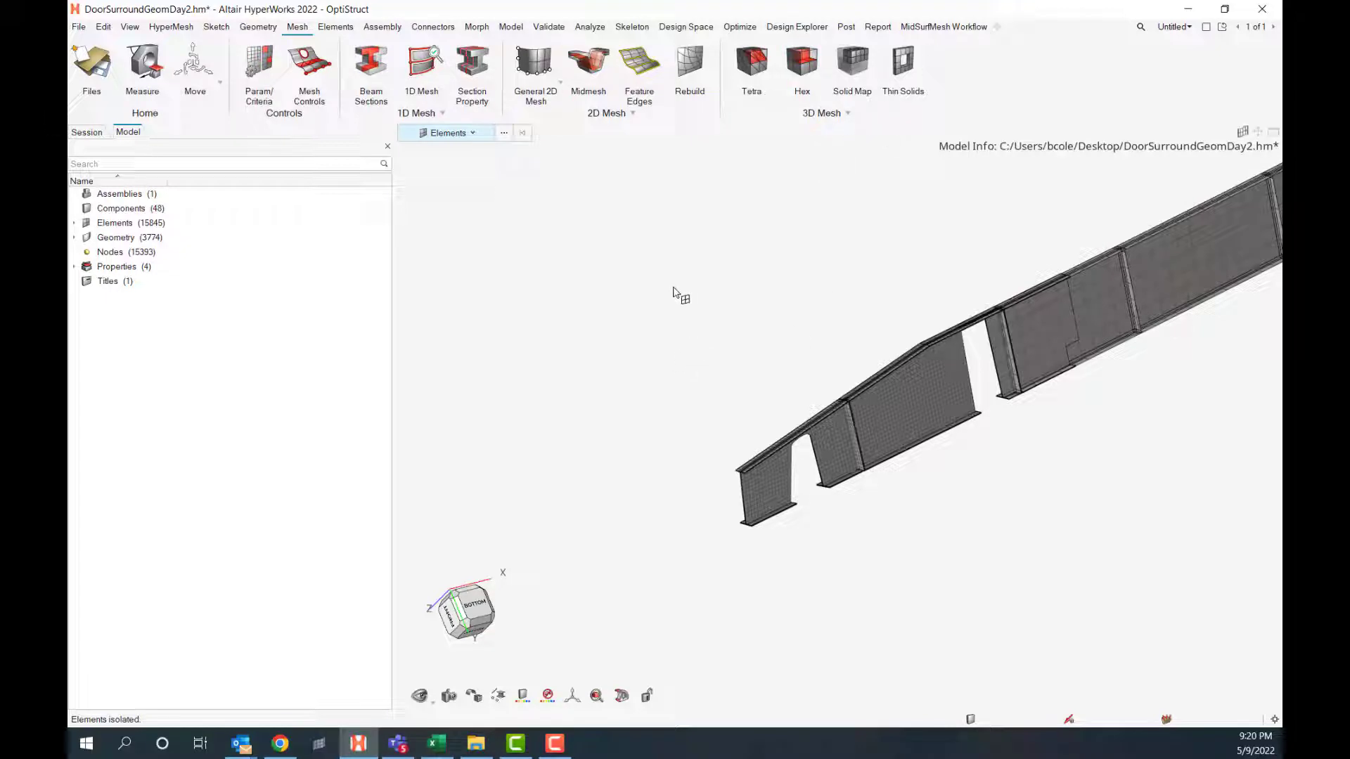
pyautogui.keyDown('ctrl'); pyautogui.moveTo(840, 302); pyautogui.dragTo(638, 336, button='right'); pyautogui.keyUp('ctrl')
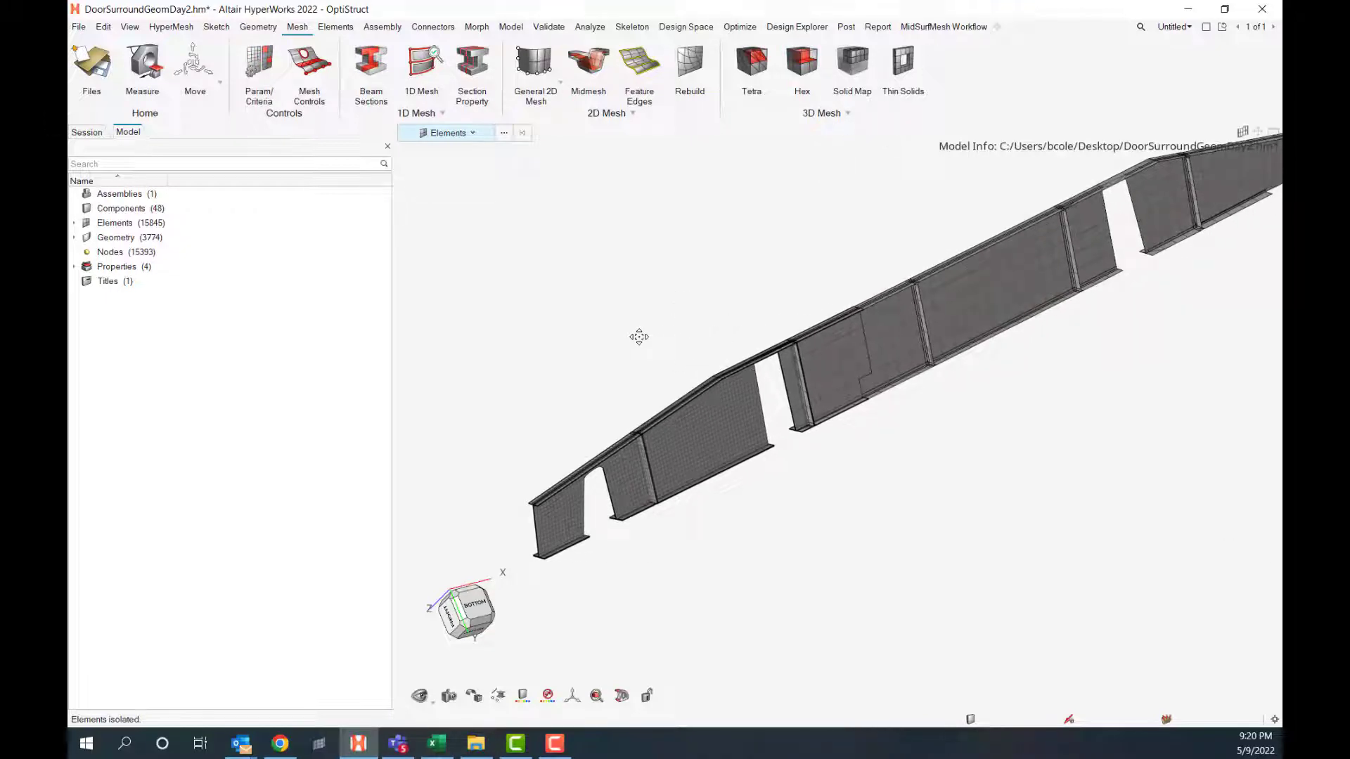